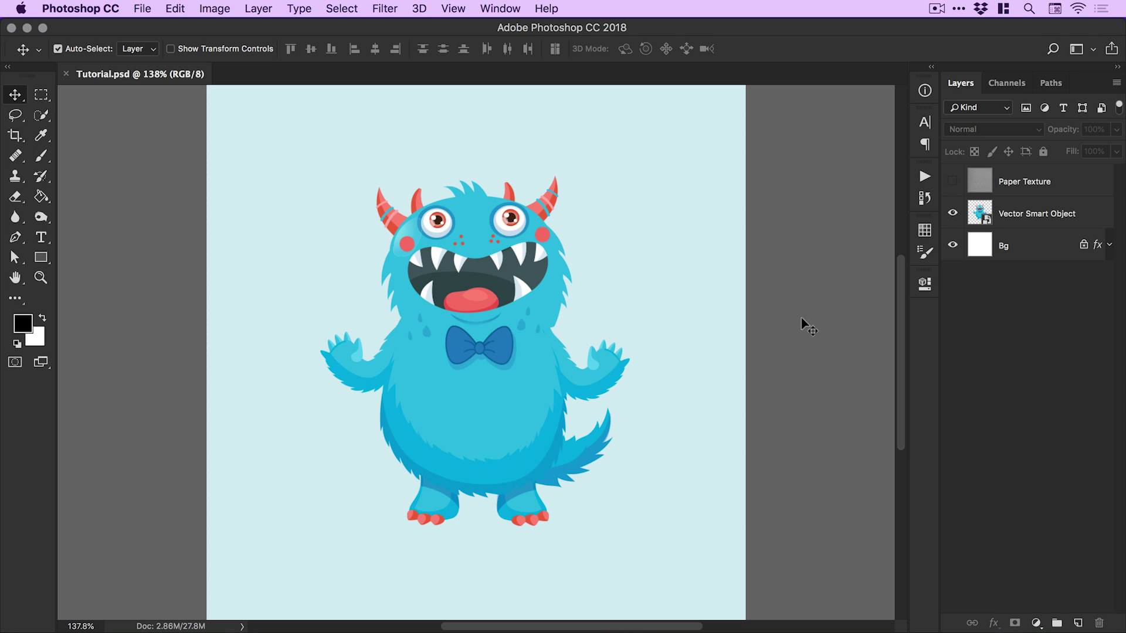
Rename the Vector Smart Object layer to 'Monster'.
left_click(953, 181)
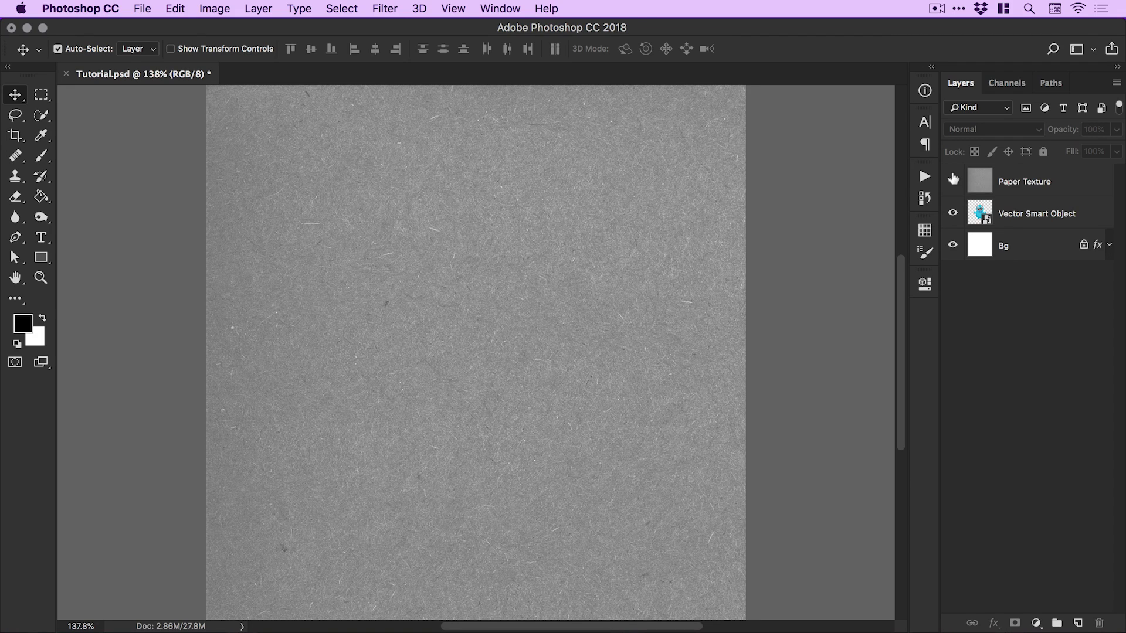
left_click(953, 178)
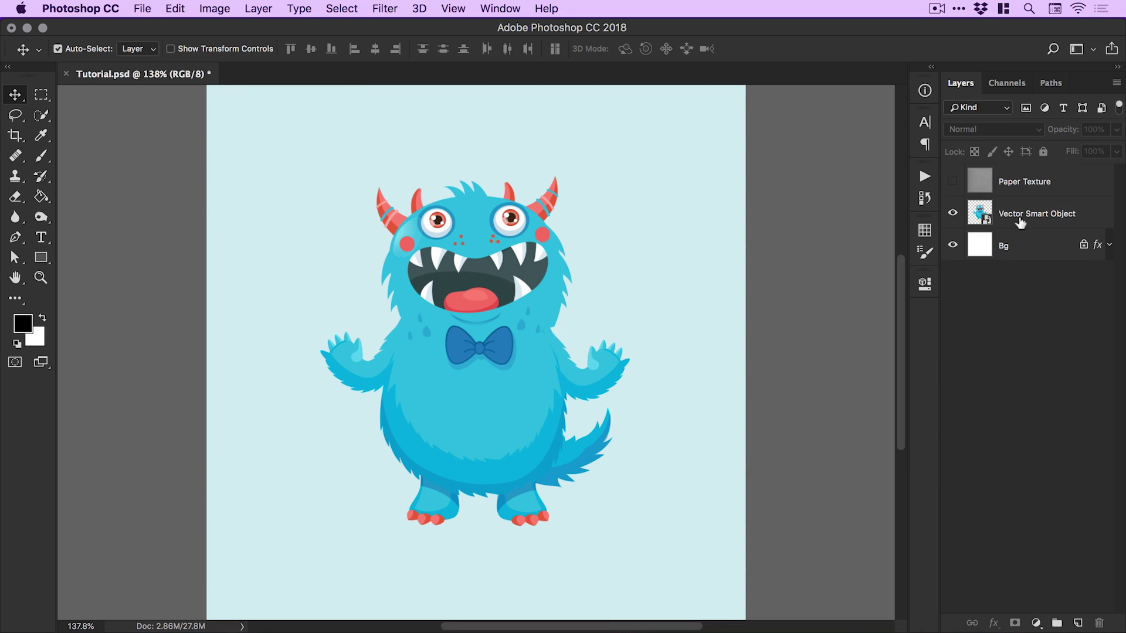
double_click(1019, 214)
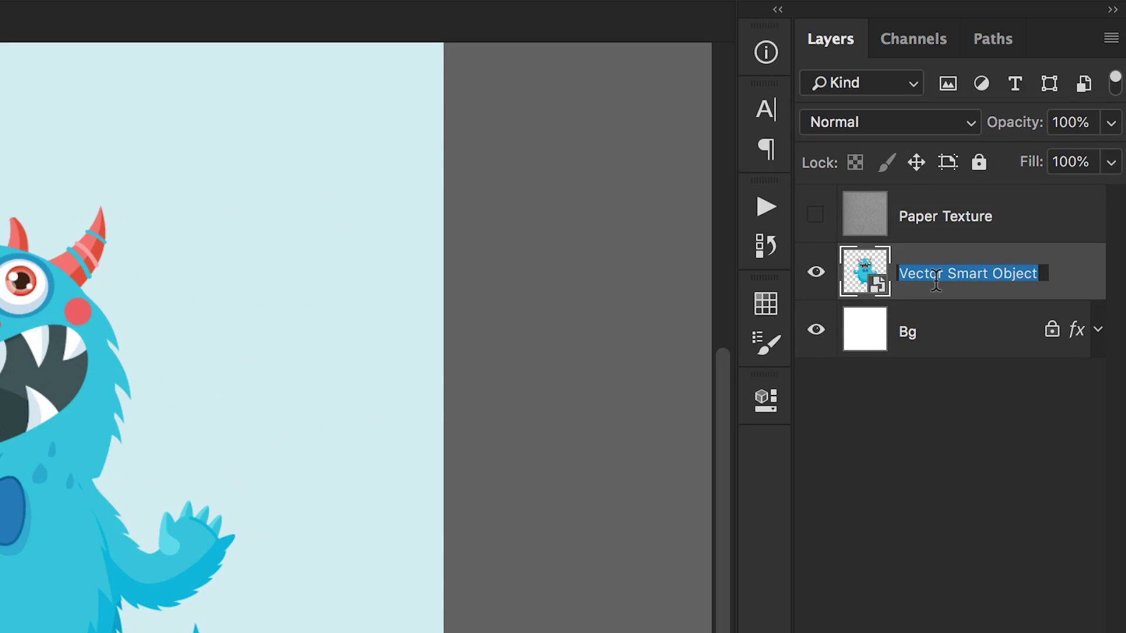
type("Monster")
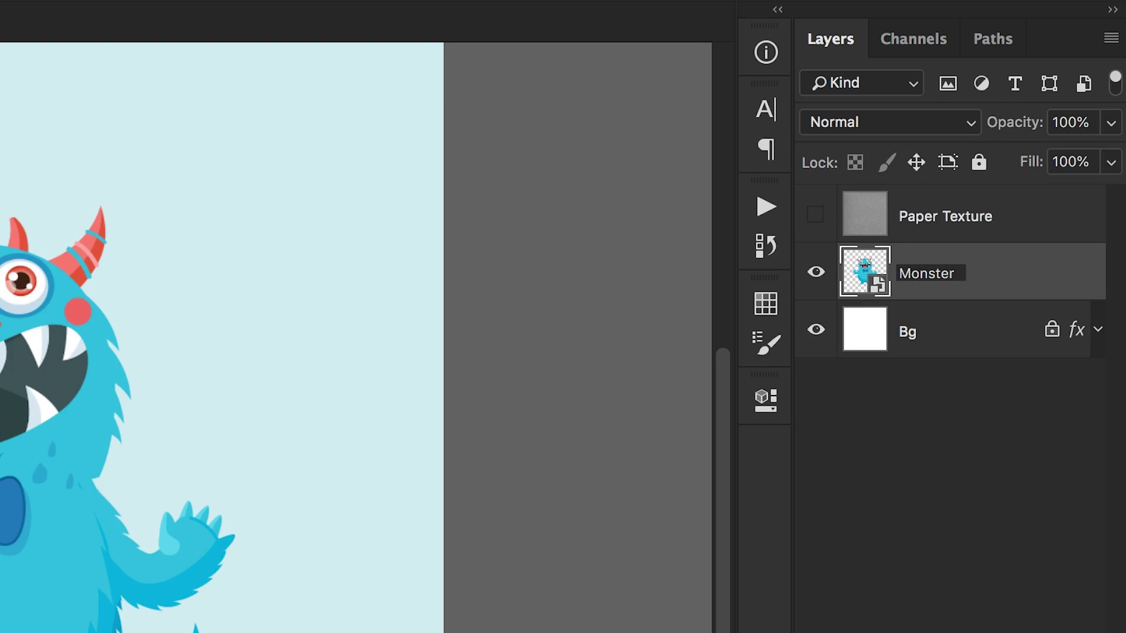
key("Return")
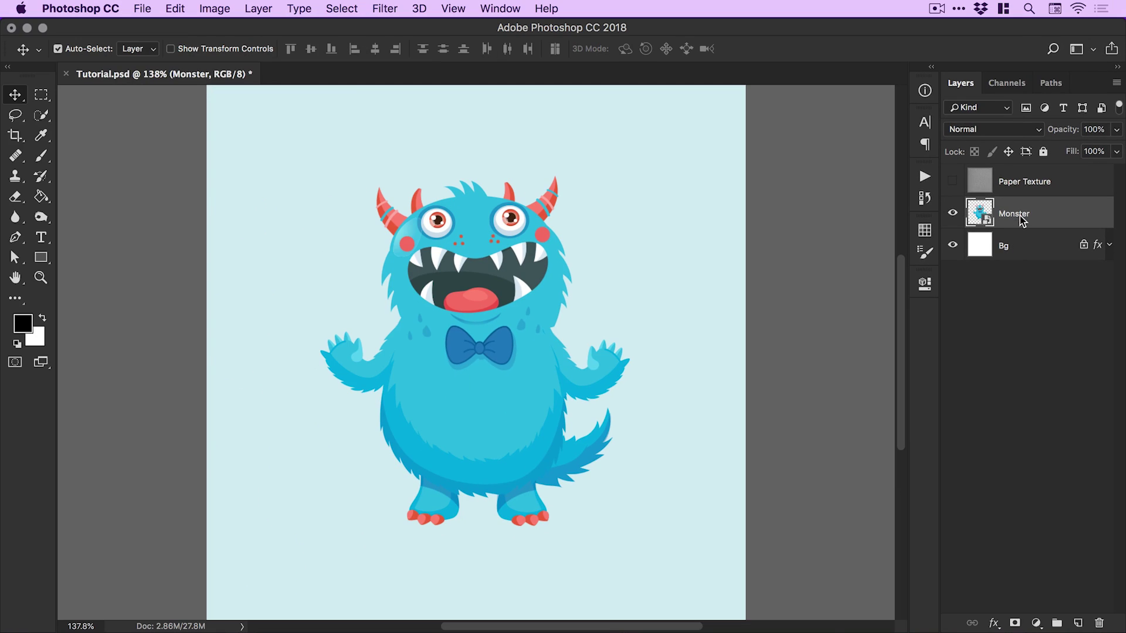
Give the Monster layer a thin white Stroke outline through Blending Options.
right_click(934, 281)
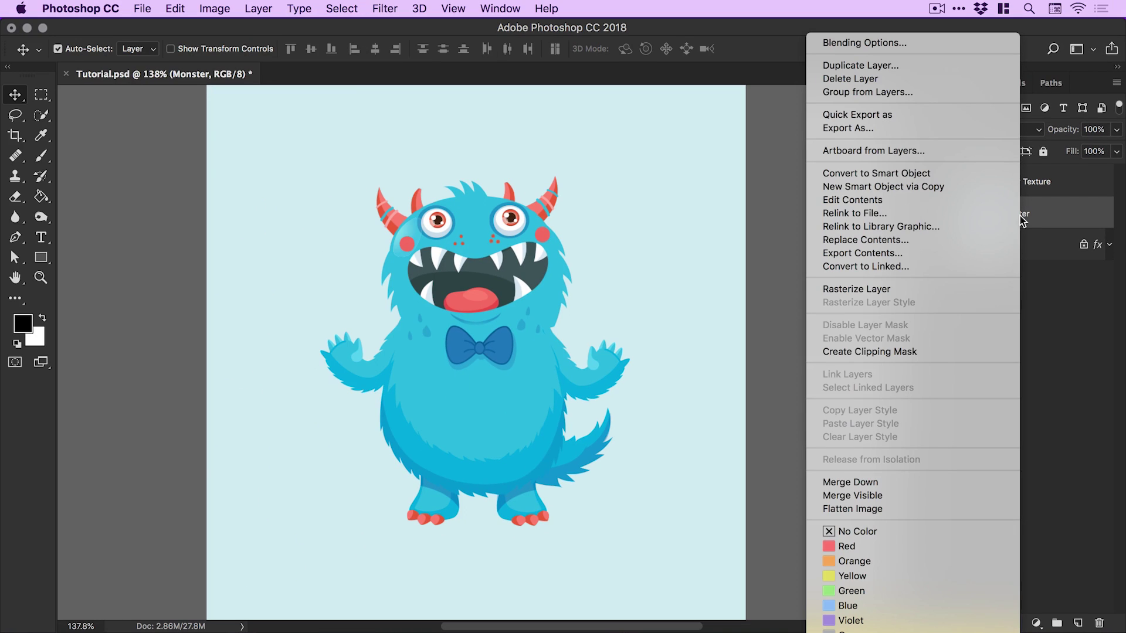
left_click(897, 43)
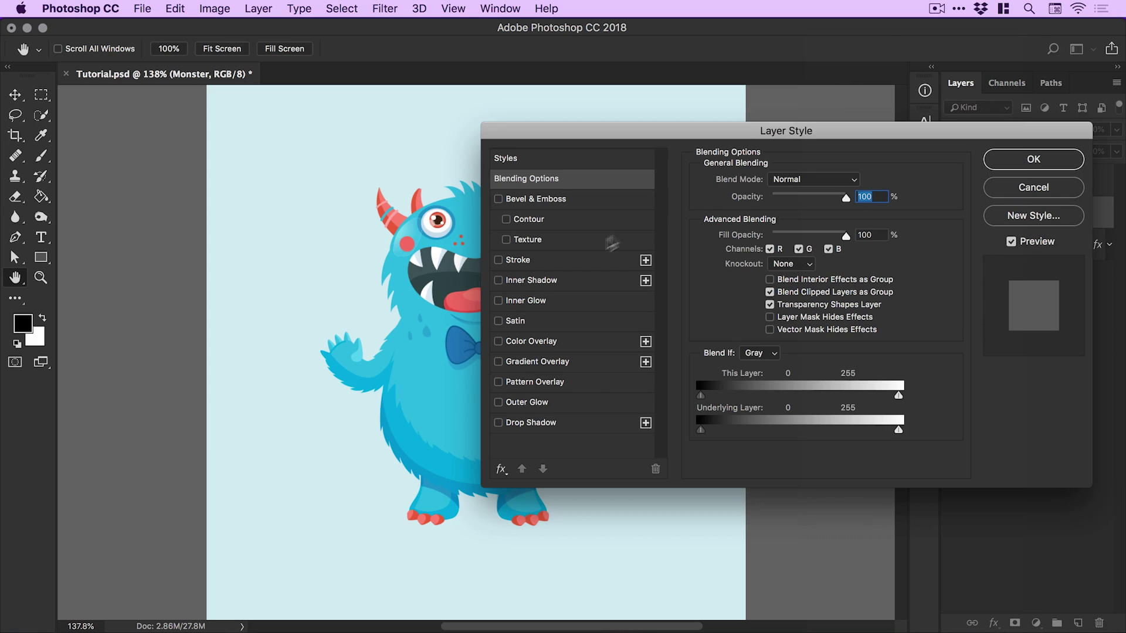
left_click(537, 264)
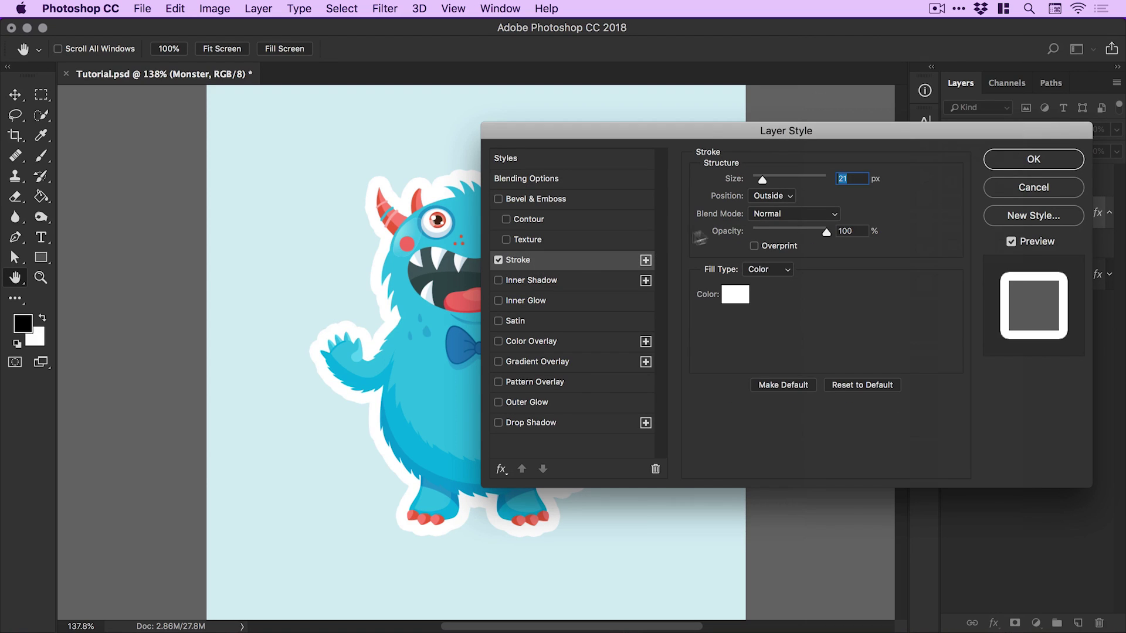
mouse_move(760, 180)
left_mouse_down()
mouse_move(772, 177)
mouse_move(762, 180)
left_mouse_up()
left_click(1034, 165)
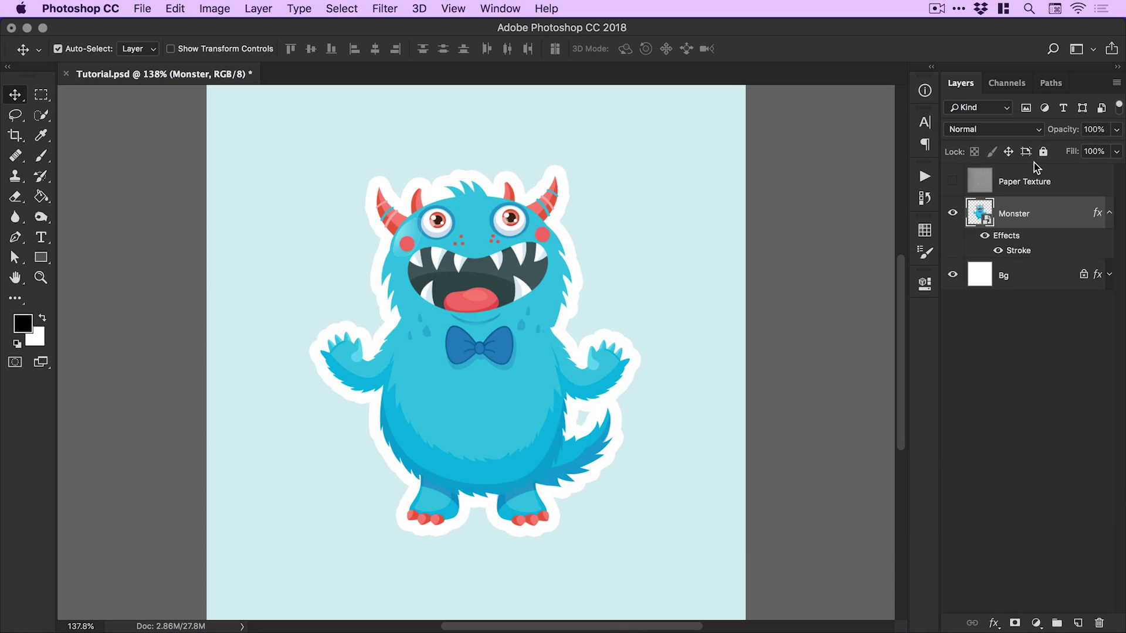
Duplicate Monster as 'Monster Back', move it below Monster, and hide Monster.
right_click(1015, 214)
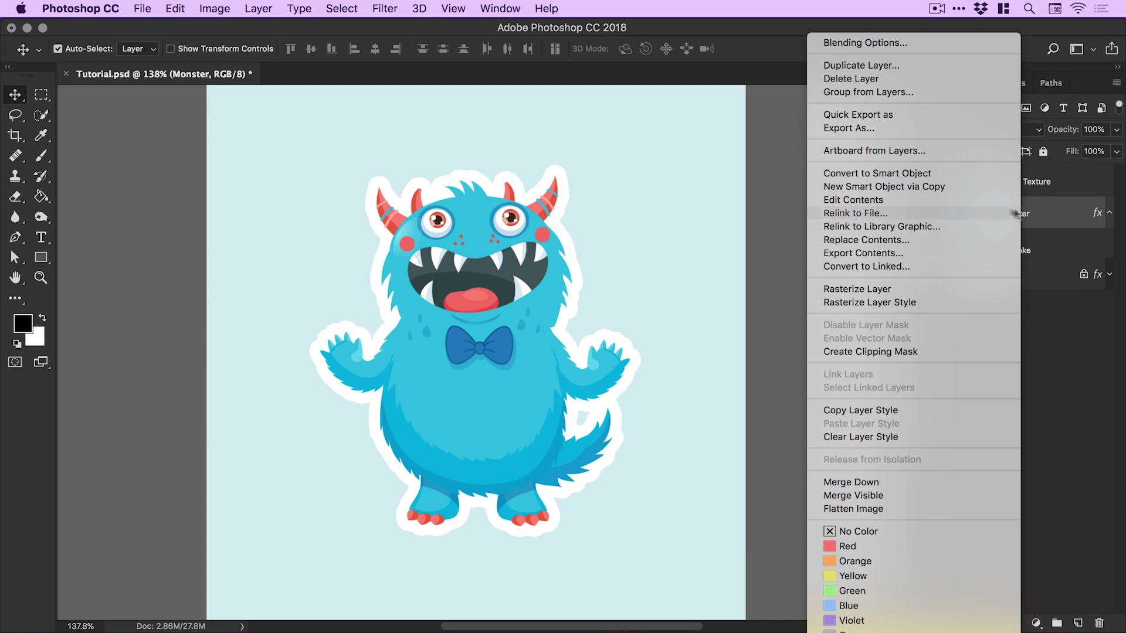
left_click(892, 65)
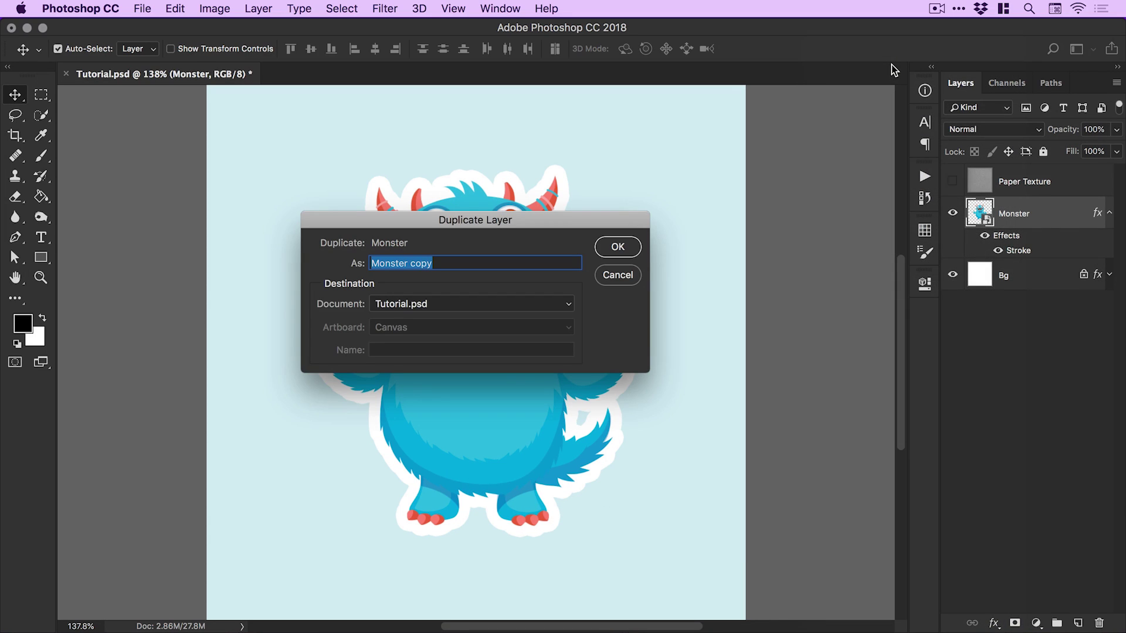
type("Mo")
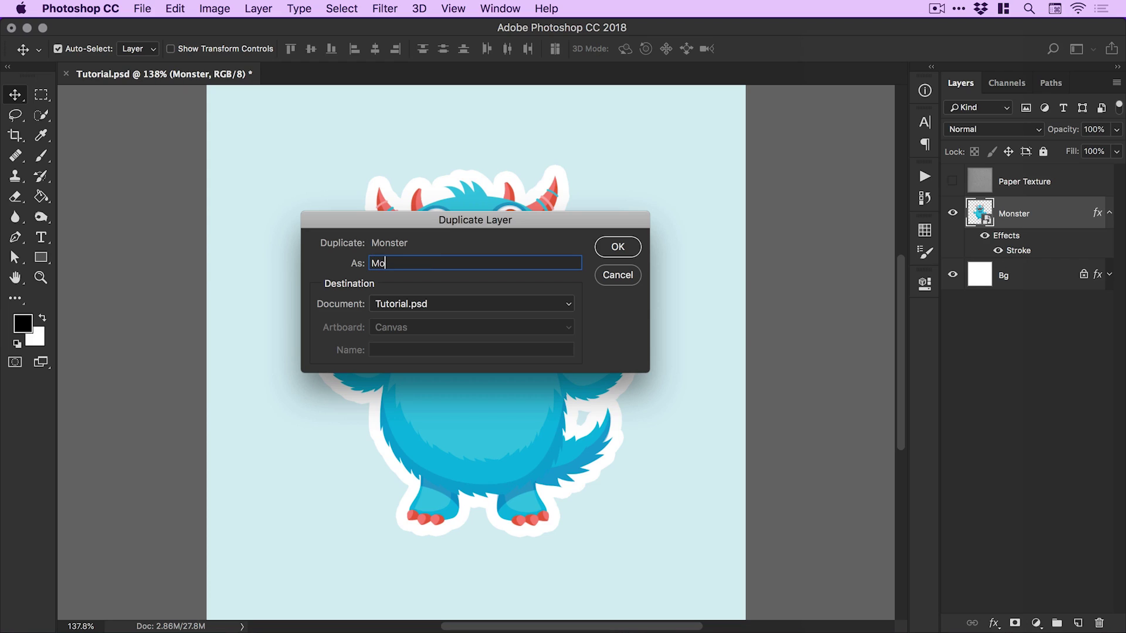
type("nster Back")
key("Return")
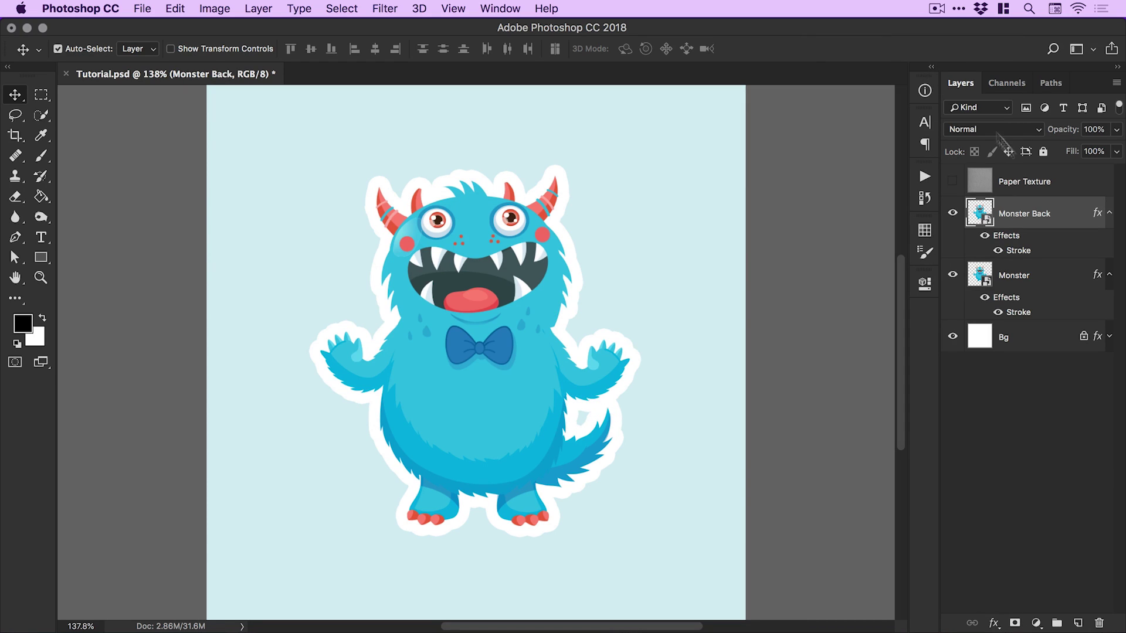
left_click_drag(1031, 212, 1034, 306)
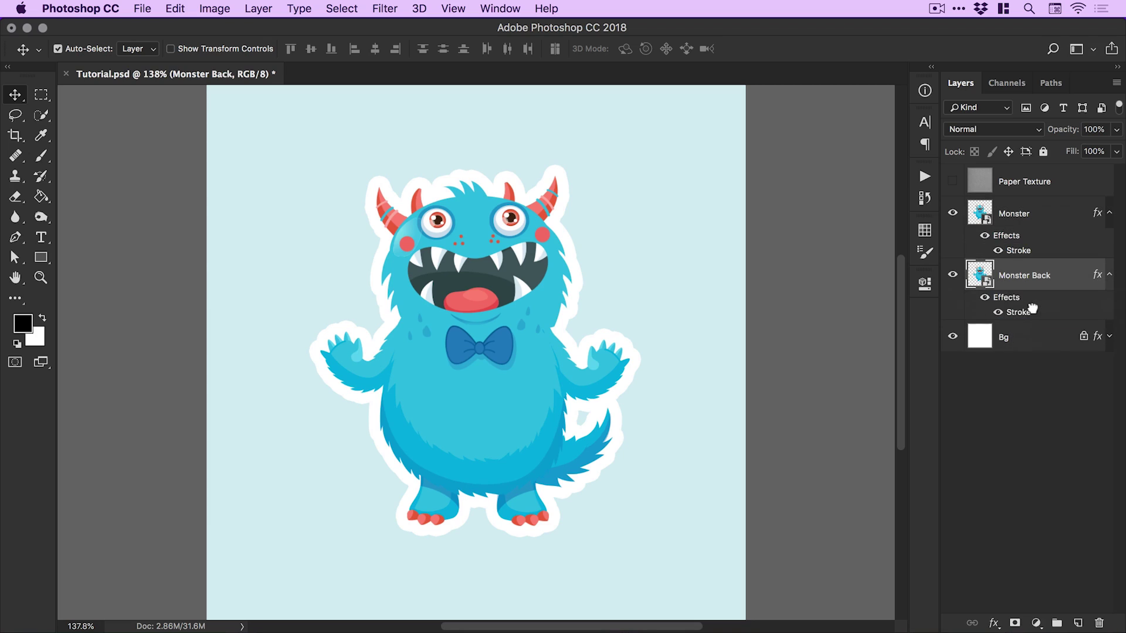
left_click(952, 215)
Add a white Color Overlay style to Monster Back, making a solid white silhouette.
right_click(1014, 284)
left_click(927, 46)
left_click(543, 343)
left_click(862, 185)
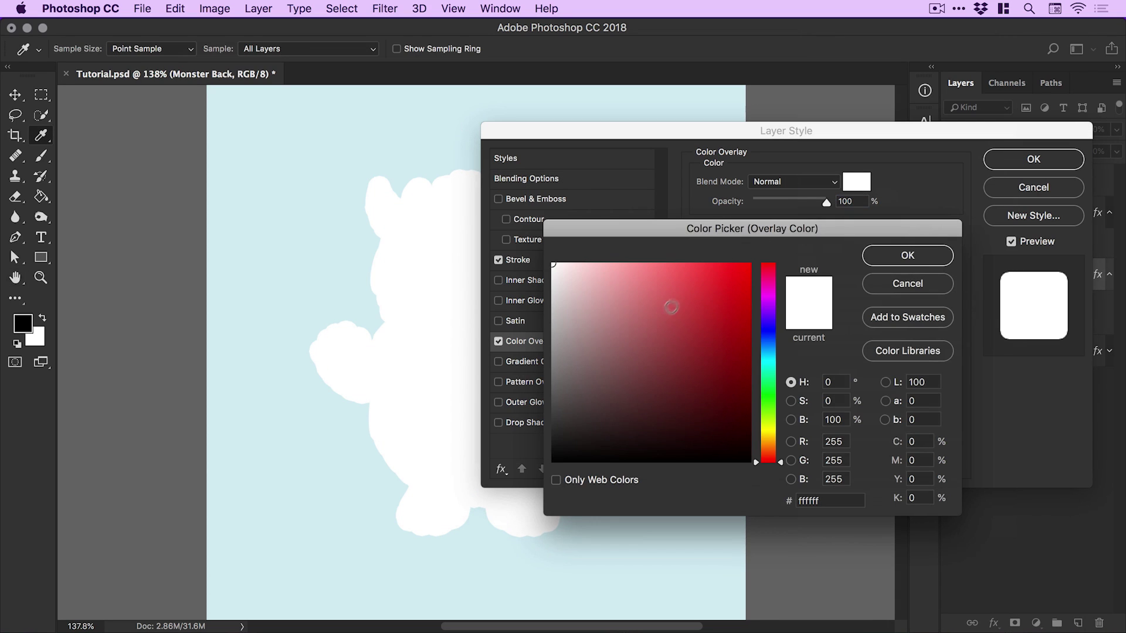
left_click_drag(666, 311, 526, 233)
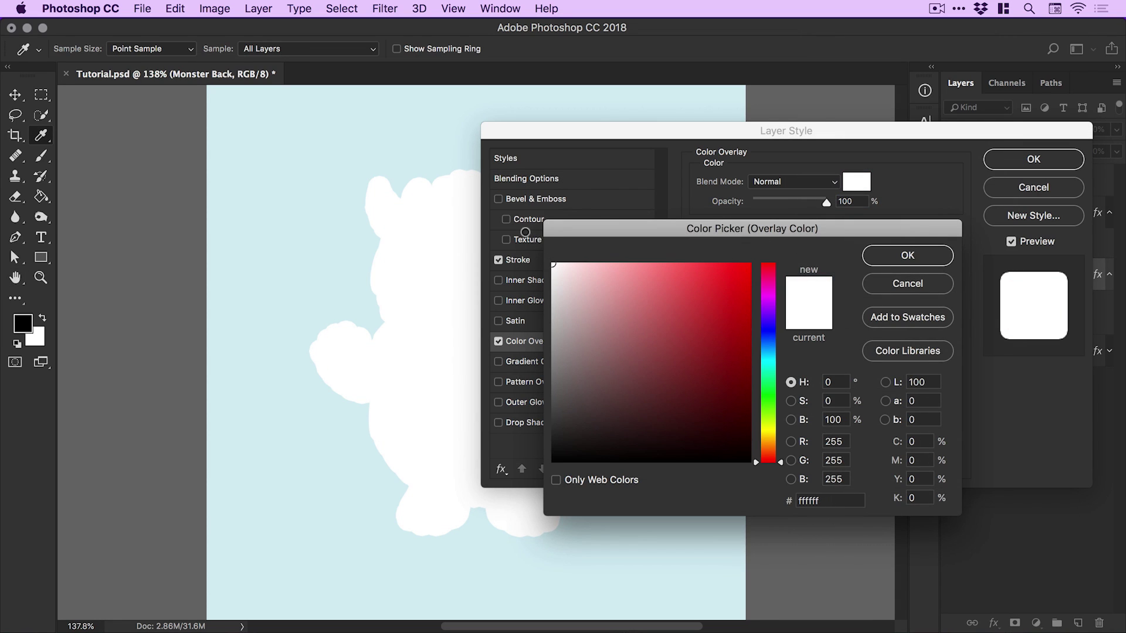
left_click(928, 265)
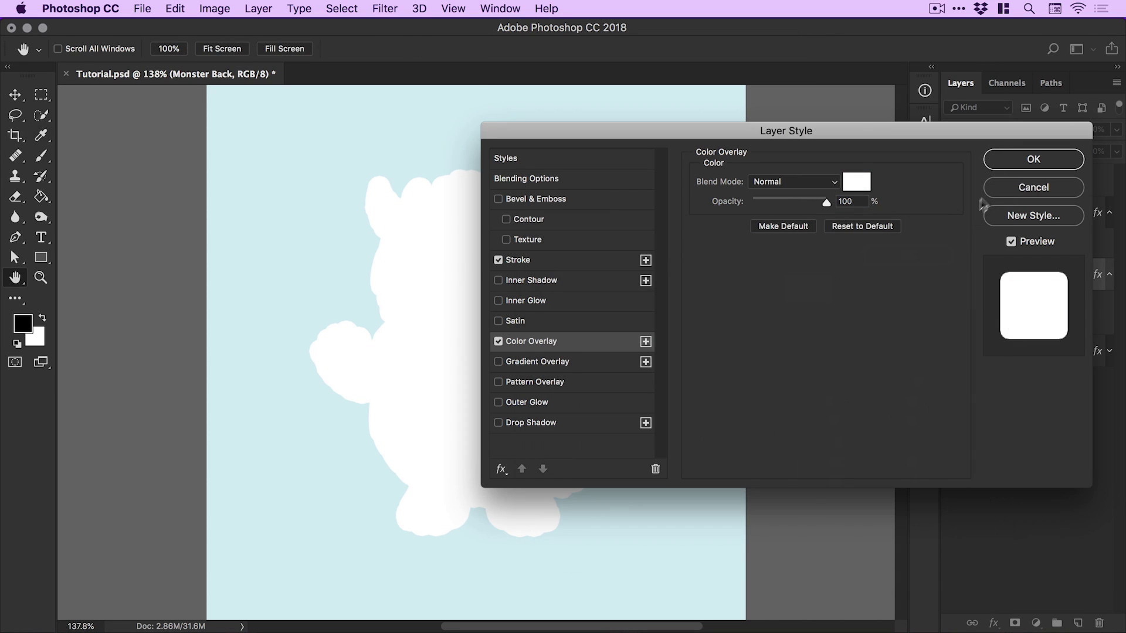
left_click(1014, 164)
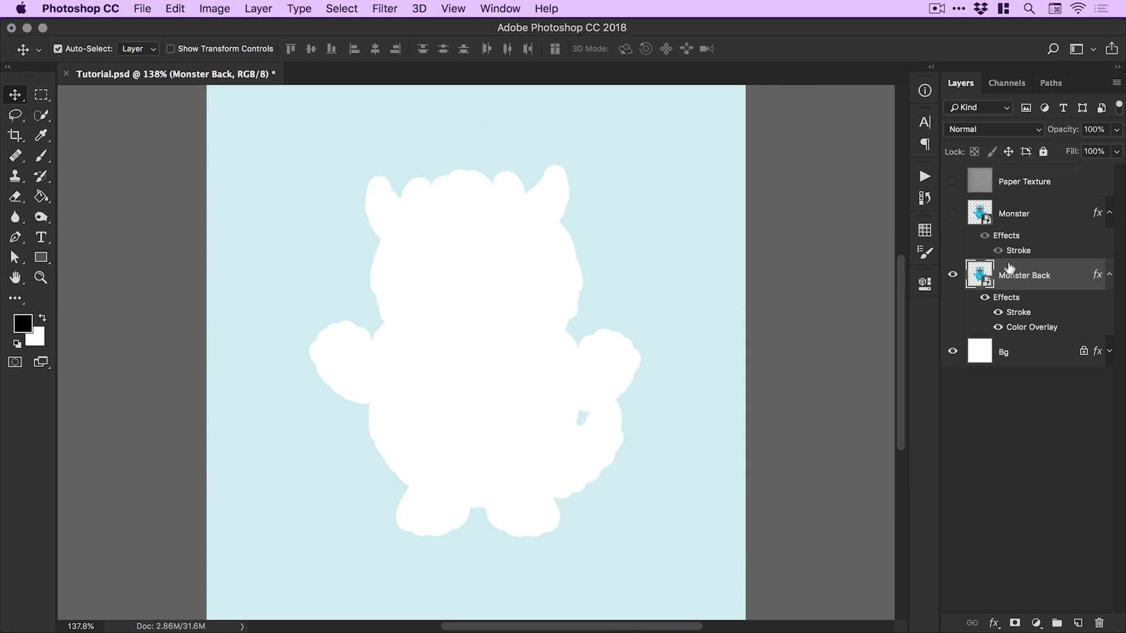
Convert Monster Back to a smart object, then rasterize it into plain pixels.
right_click(1010, 276)
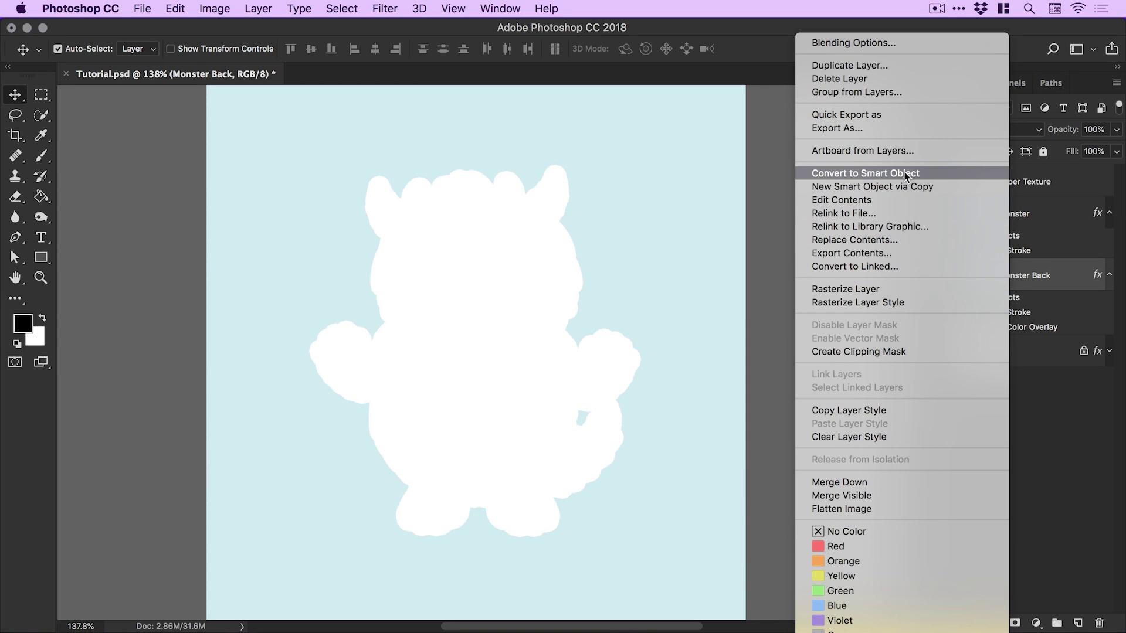
left_click(903, 172)
right_click(1029, 281)
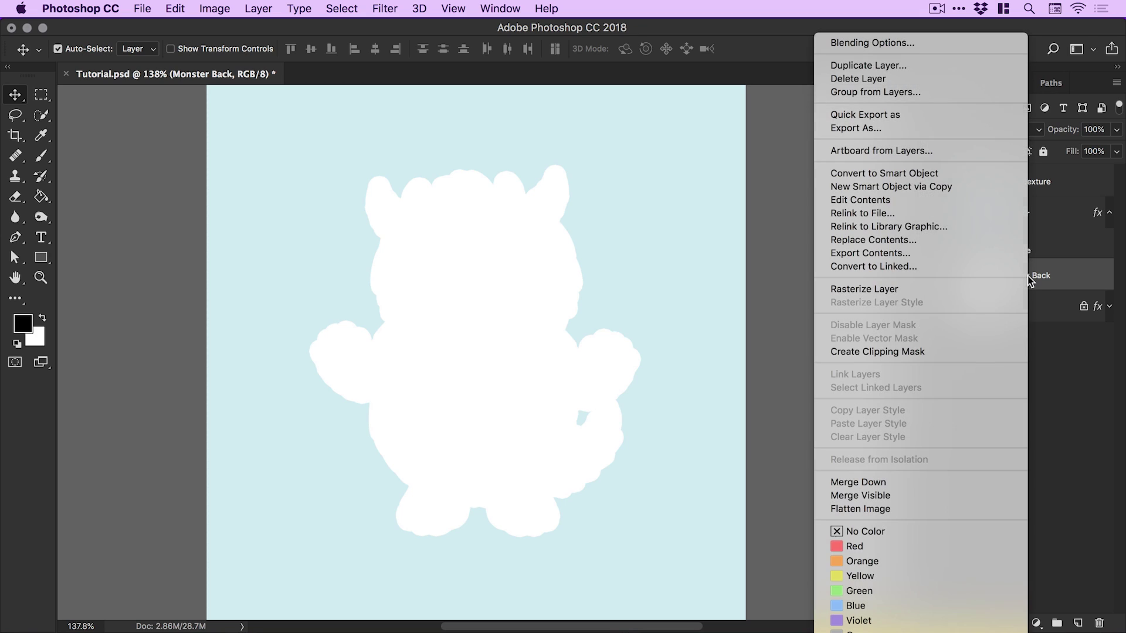
left_click(918, 289)
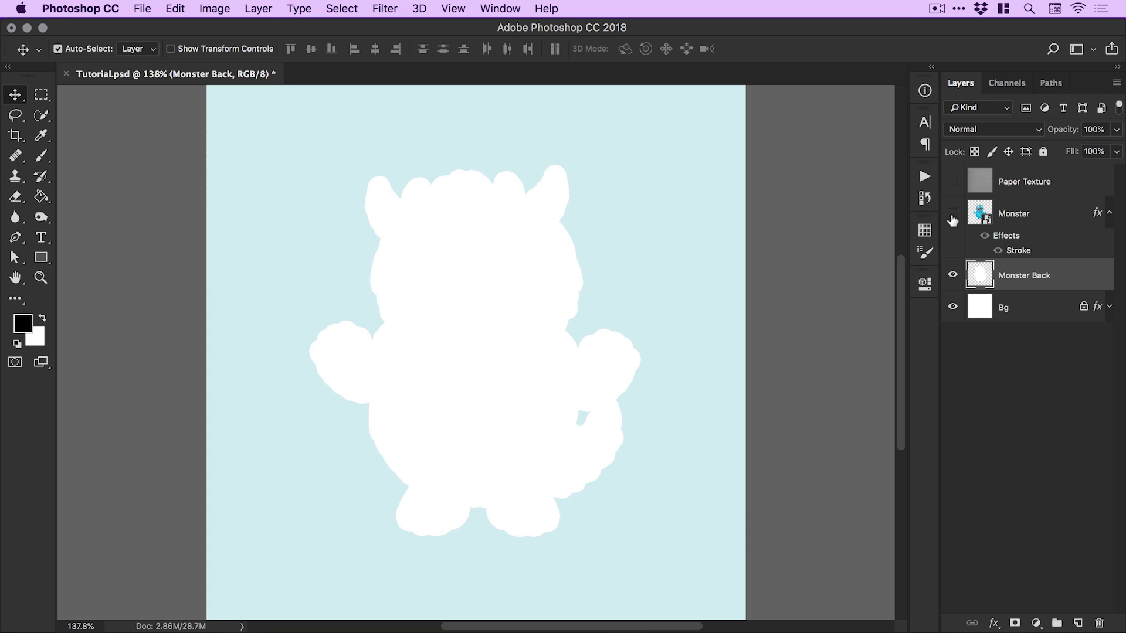
left_click(953, 214)
left_click(953, 214)
Zoom in and paint the notch beside the tail with sampled white, then fit the canvas.
key("z")
left_click(615, 419)
left_click(581, 411)
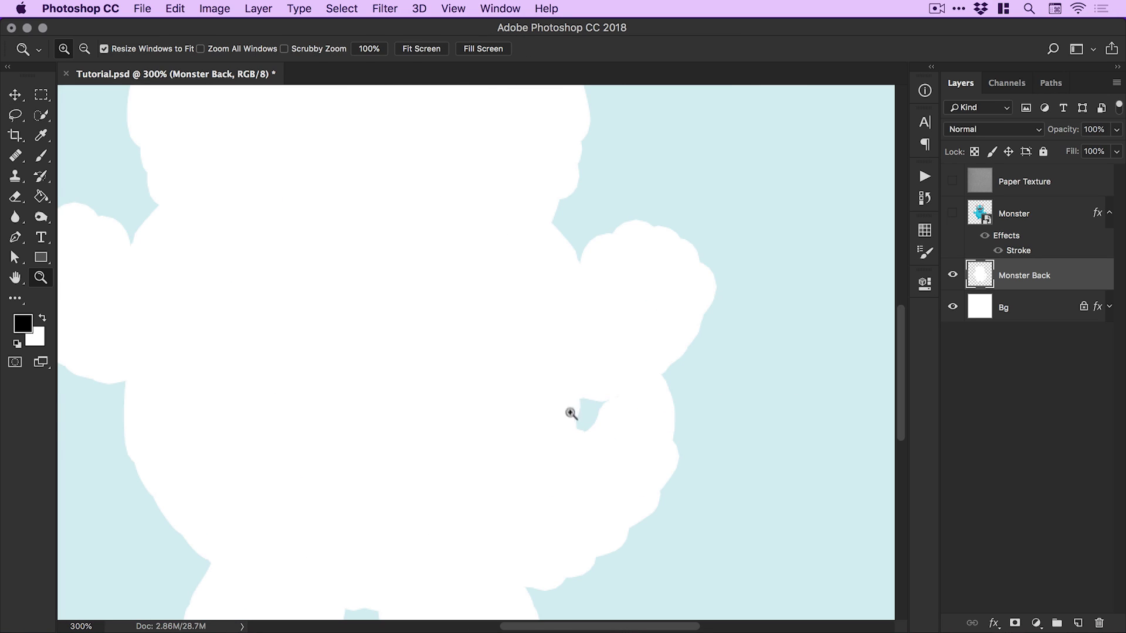
key("i")
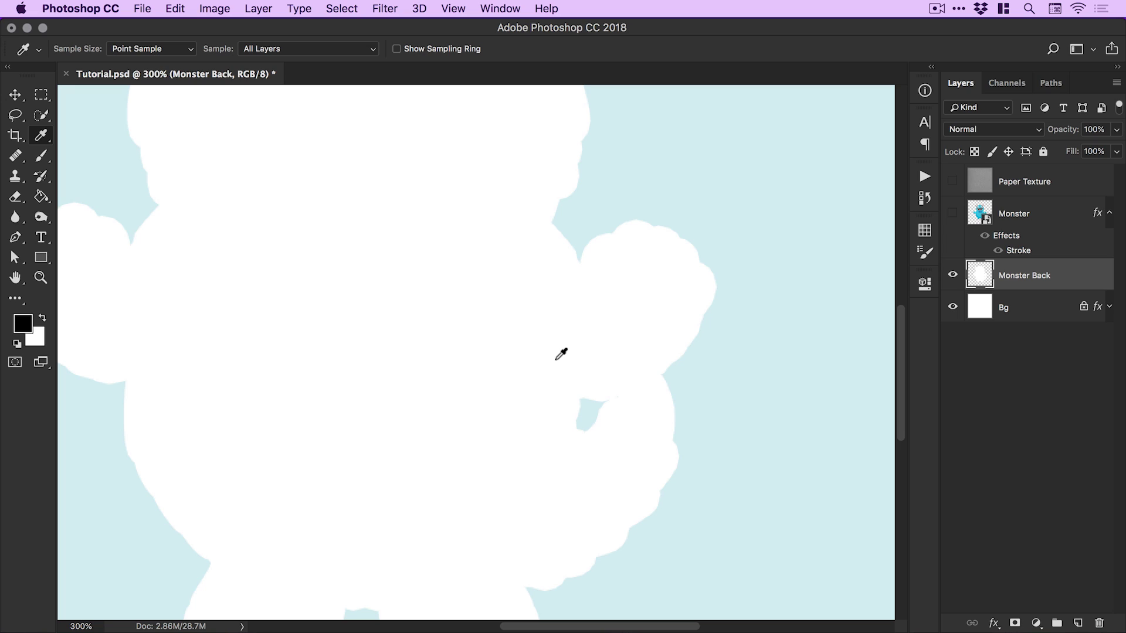
left_click(561, 353)
key("b")
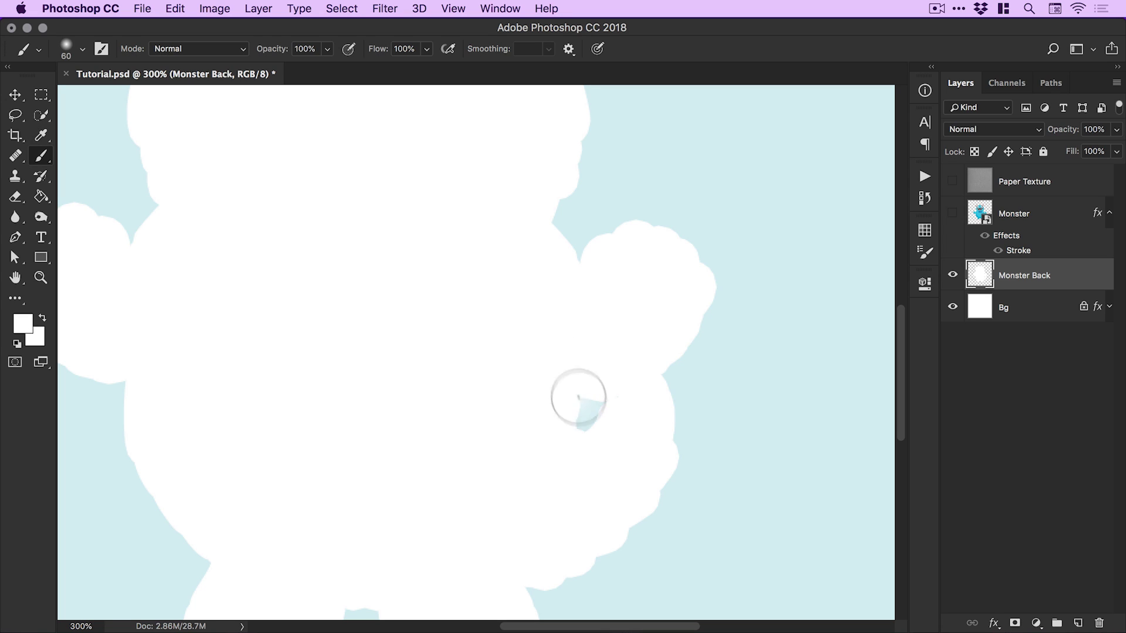
mouse_move(575, 405)
left_mouse_down()
mouse_move(580, 446)
mouse_move(578, 405)
left_mouse_up()
key("v")
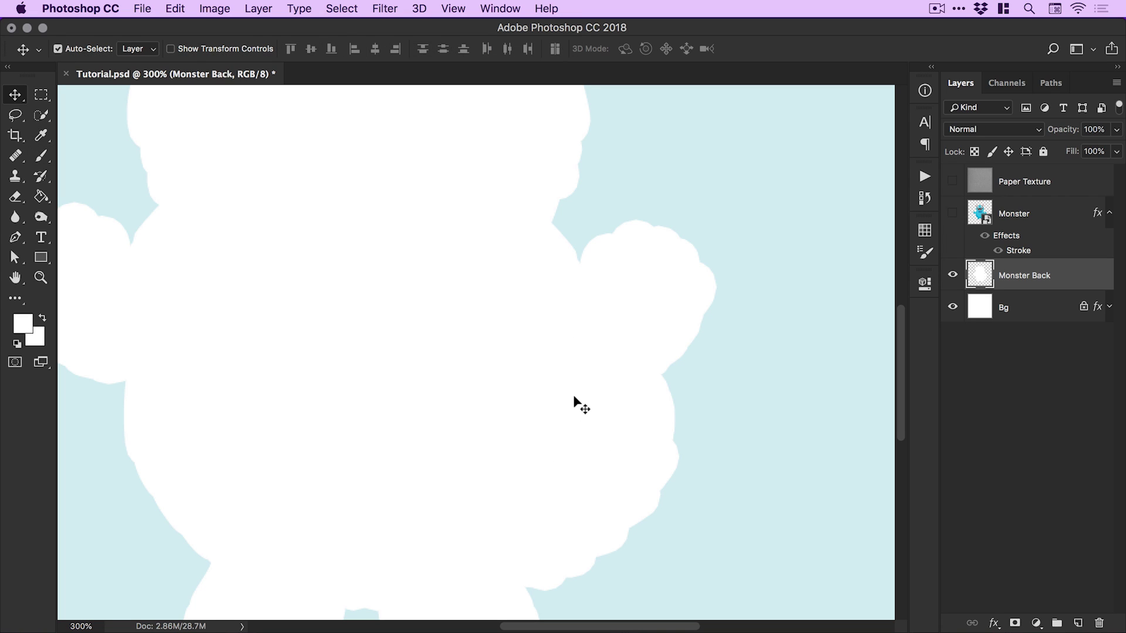
key("super+minus")
key("super+minus")
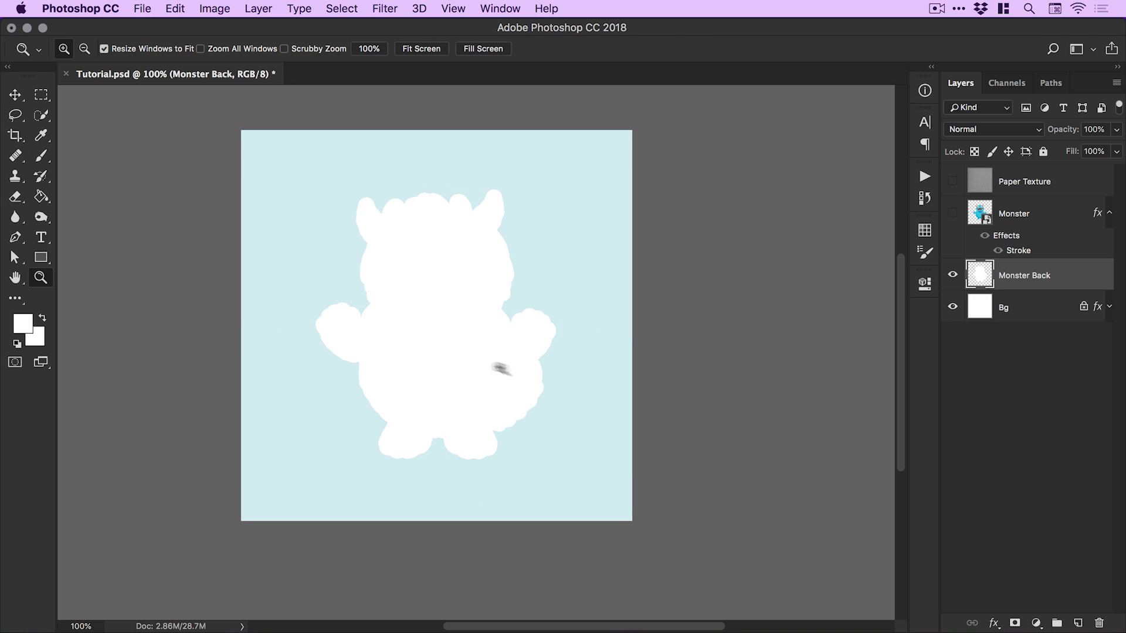
left_click(421, 322, "super")
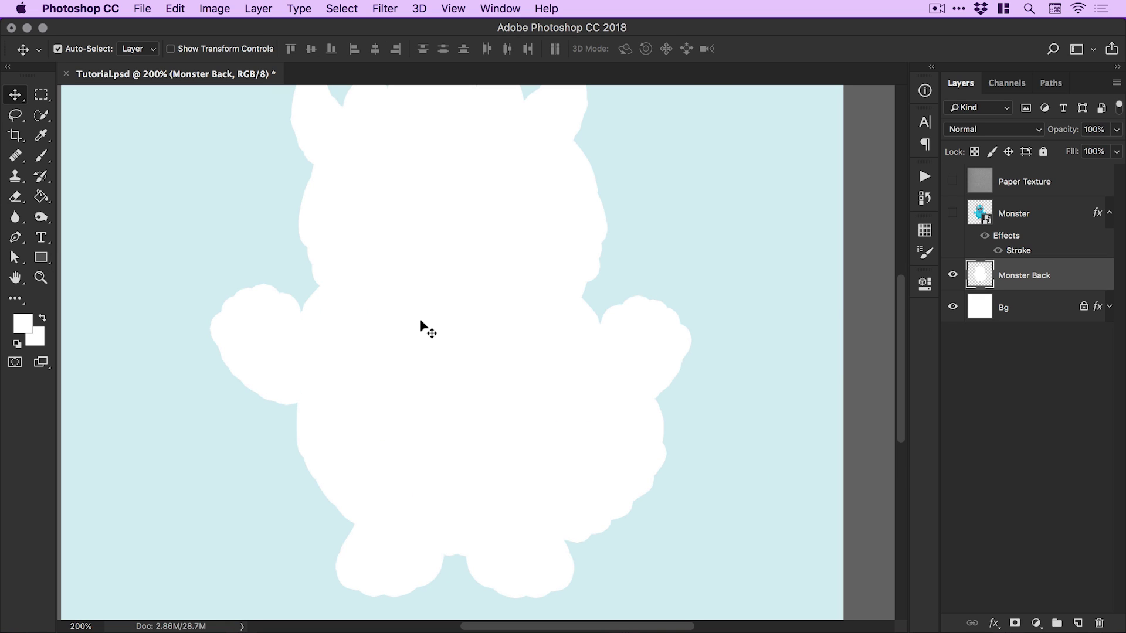
key("super")
key("super+0")
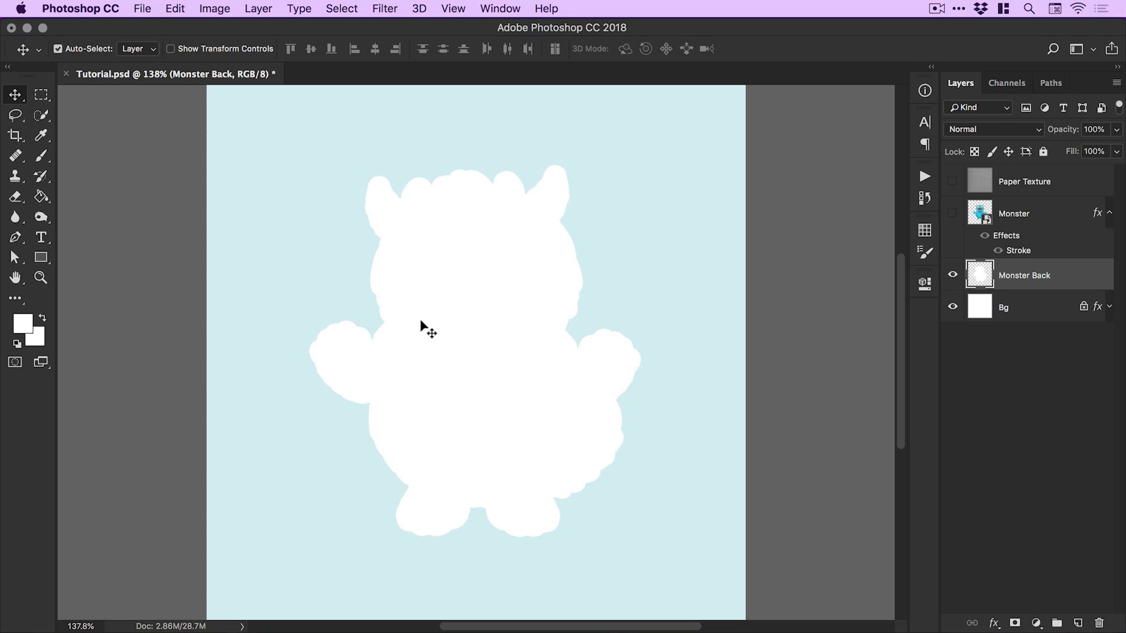
Make the Monster layer visible again and select it.
left_click(953, 214)
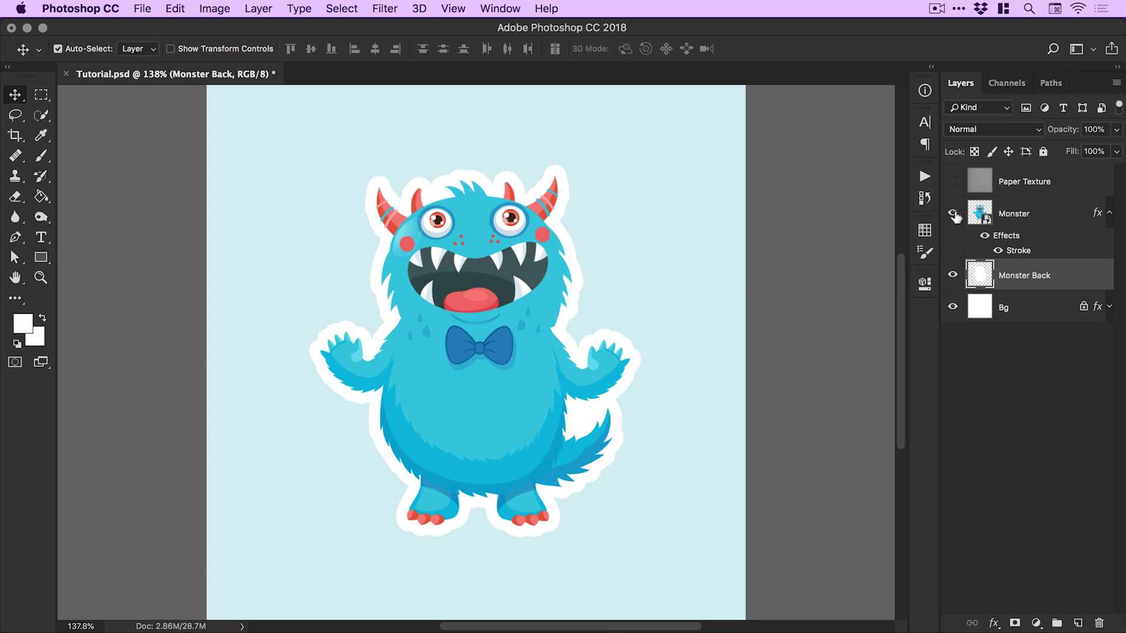
left_click(1041, 214)
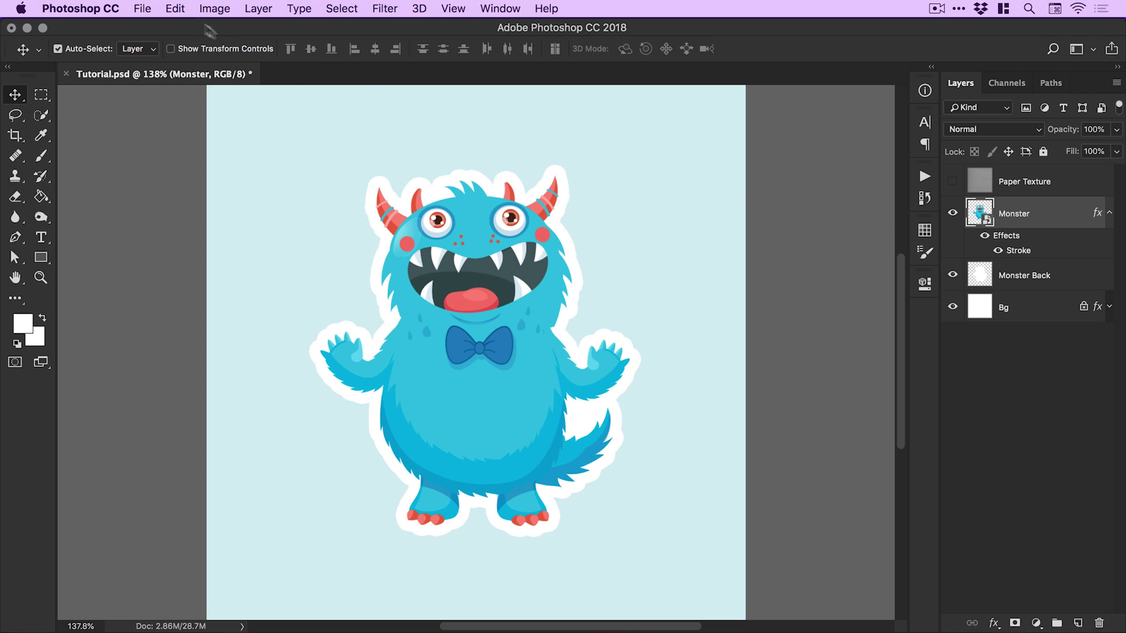
left_click(176, 8)
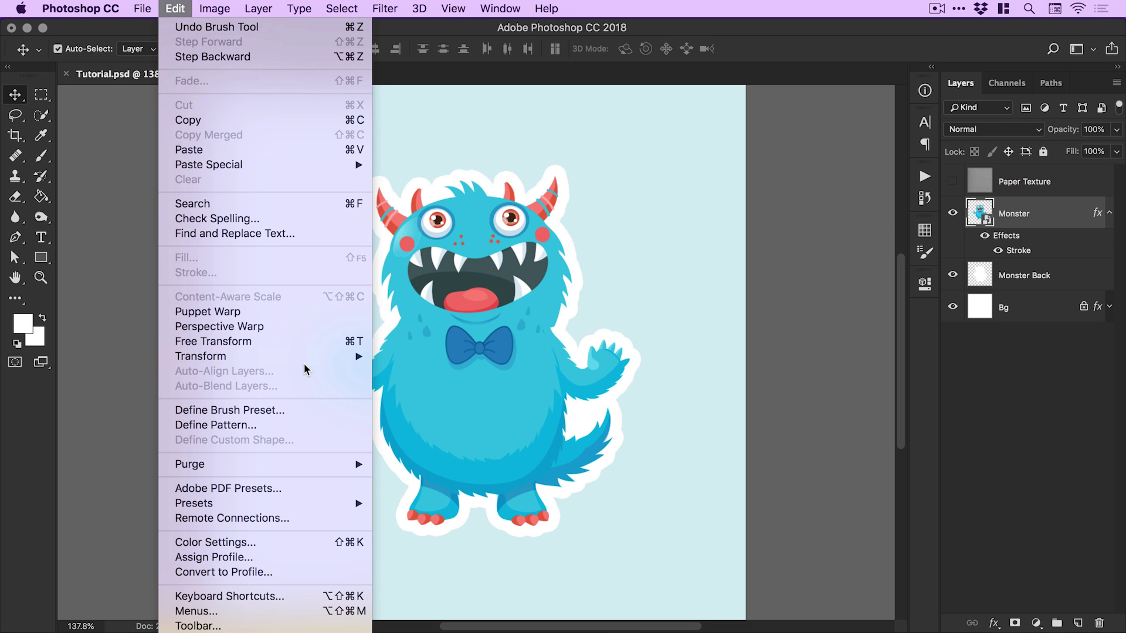
mouse_move(304, 358)
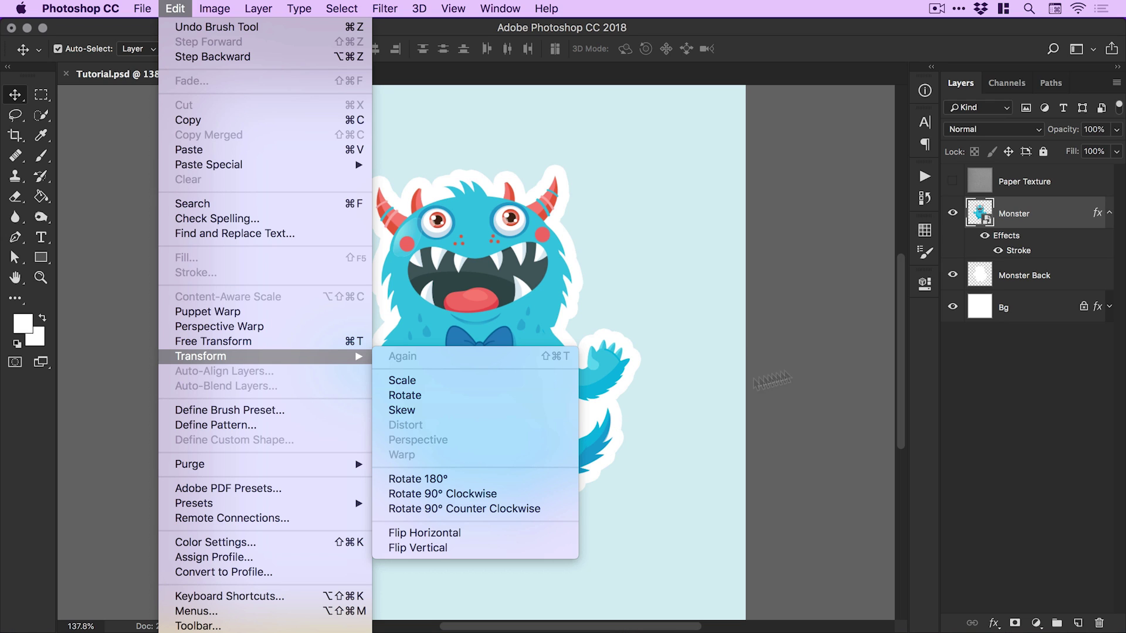
left_click(1019, 219)
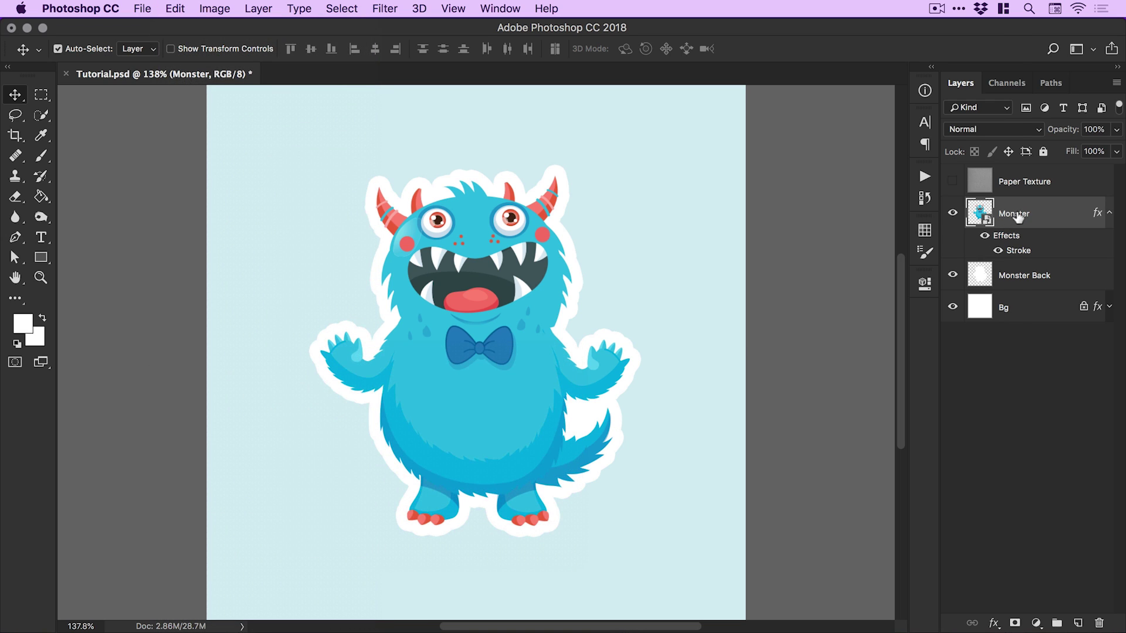
Convert Monster to a smart object and start an Edit > Transform > Warp on it.
right_click(1019, 217)
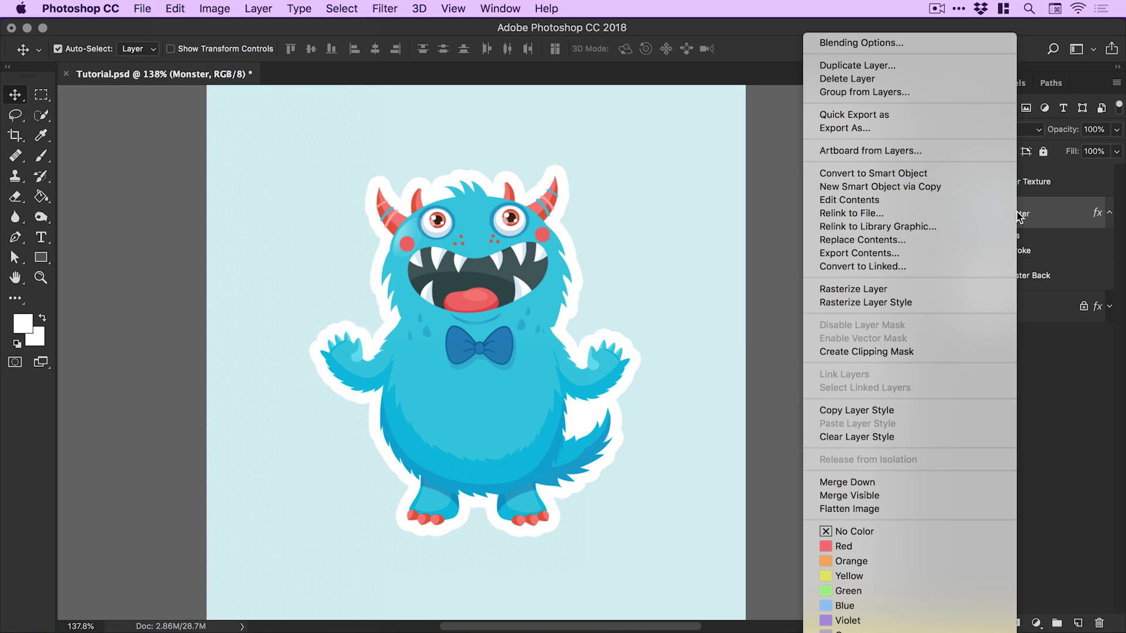
left_click(888, 171)
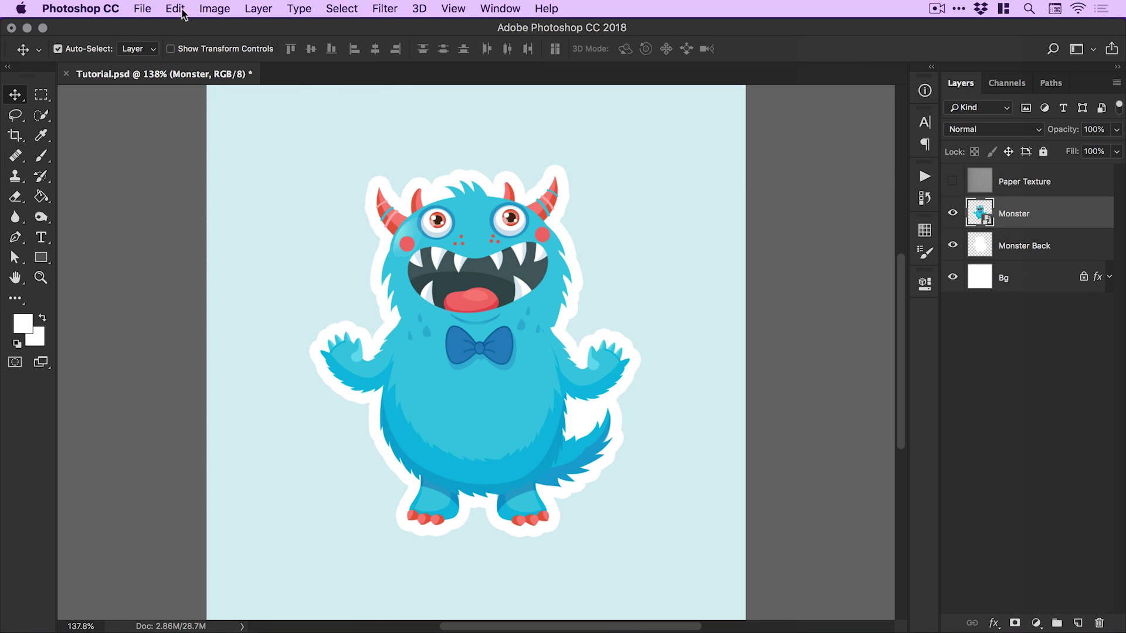
left_click(175, 9)
mouse_move(340, 357)
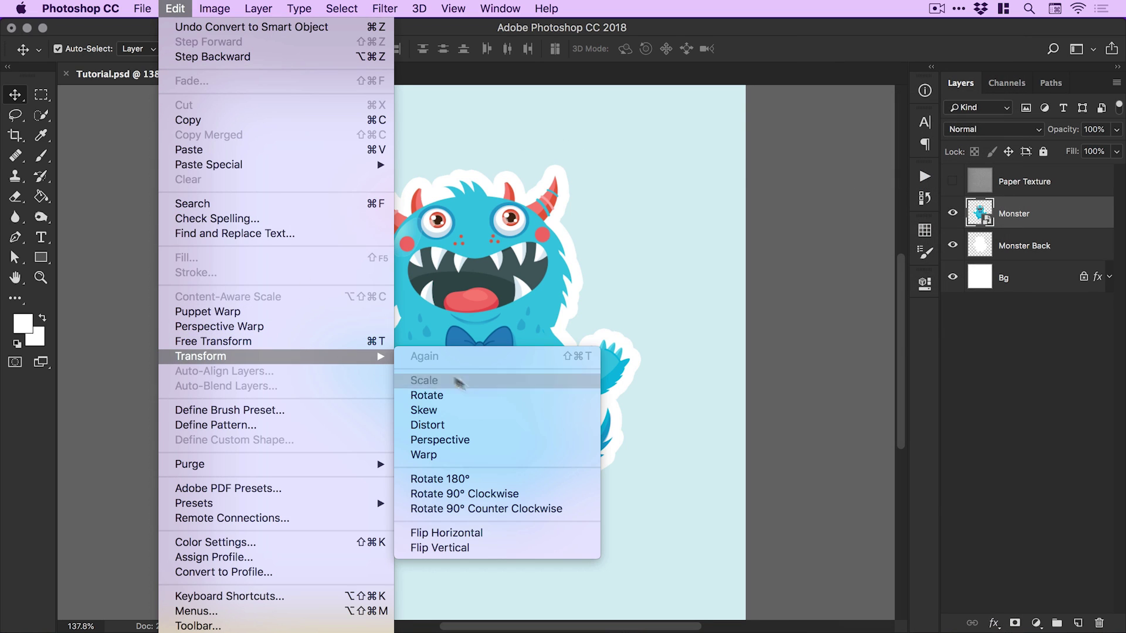
left_click(501, 457)
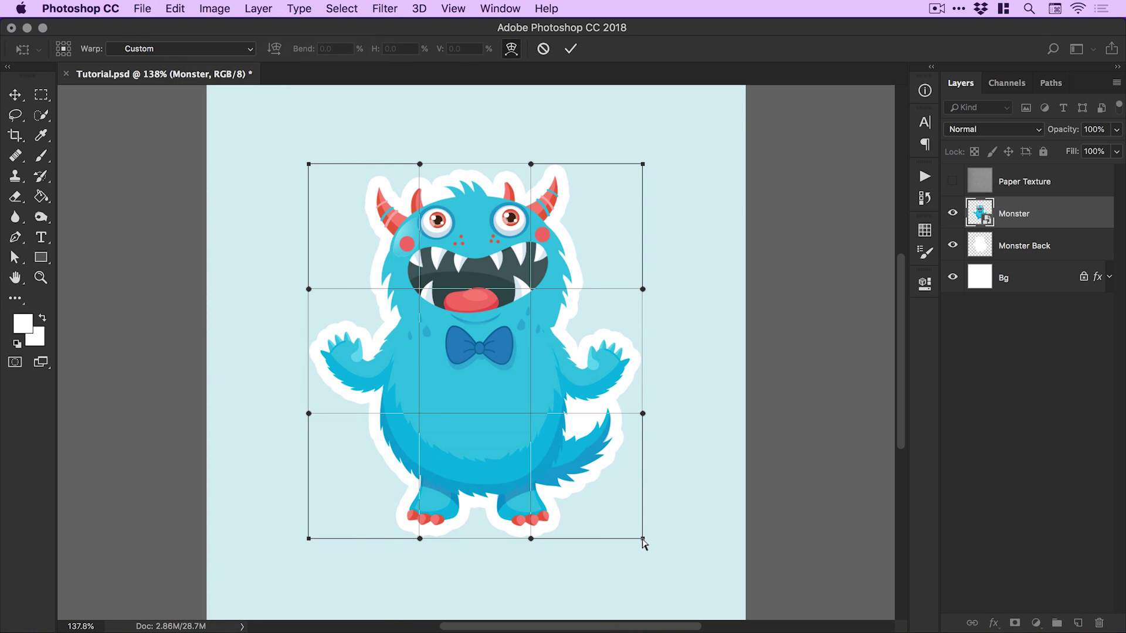
Fold the warp grid's bottom-right corner up and left into a peeled flap, then commit.
left_click_drag(643, 540, 523, 385)
left_click_drag(497, 338, 364, 231)
left_click_drag(623, 379, 624, 316)
key("super+z")
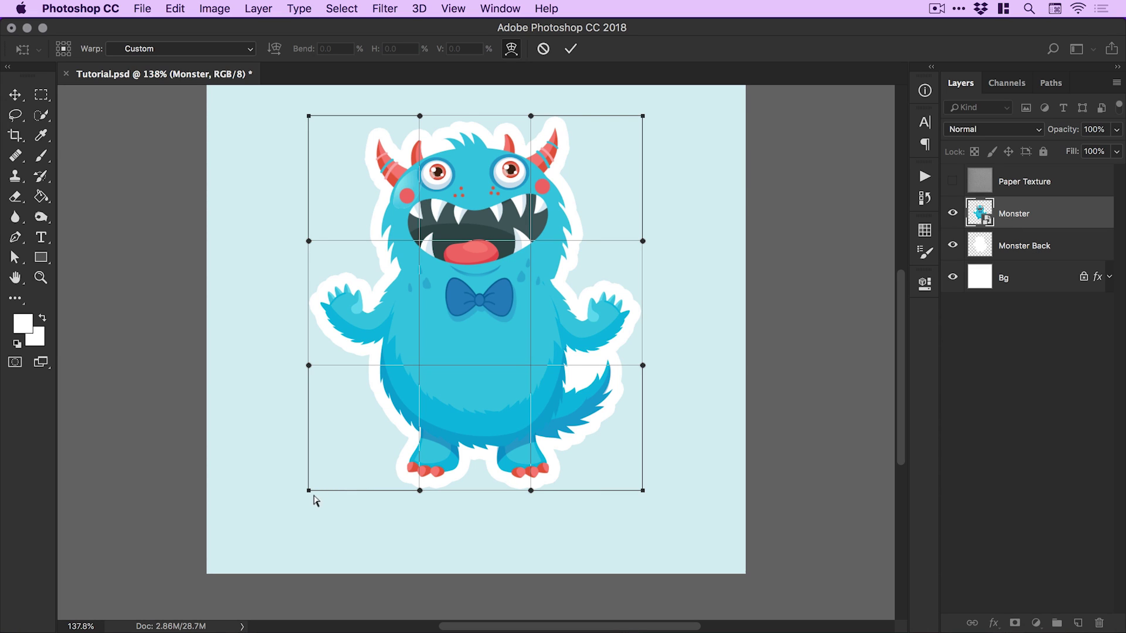
left_click_drag(310, 493, 334, 445)
key("super+z")
left_click_drag(642, 492, 470, 296)
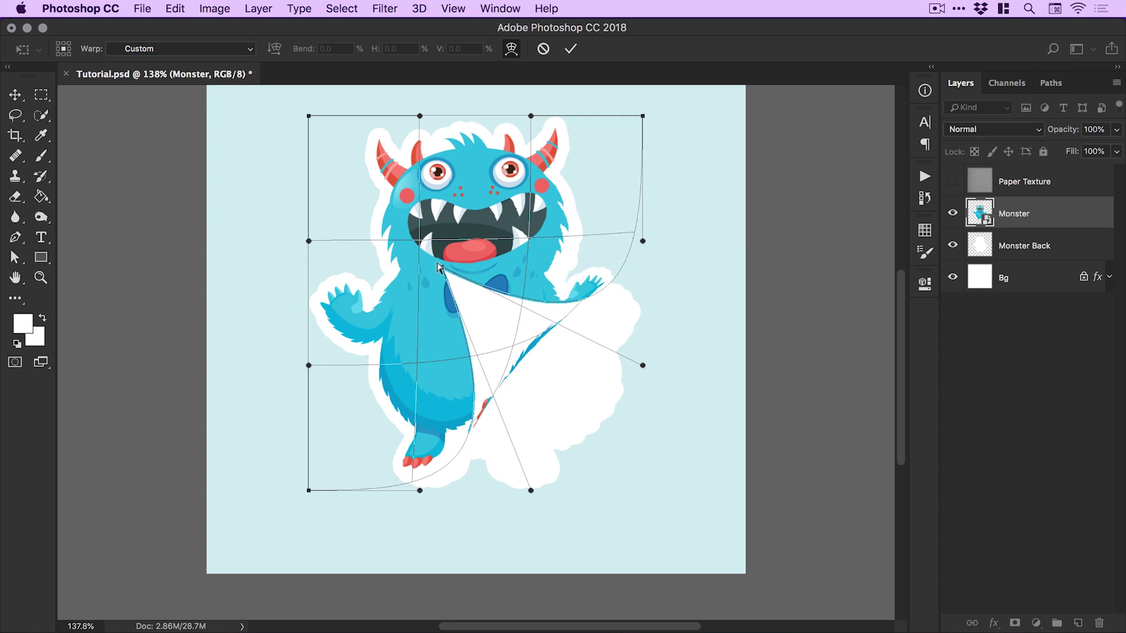
left_click_drag(436, 265, 419, 243)
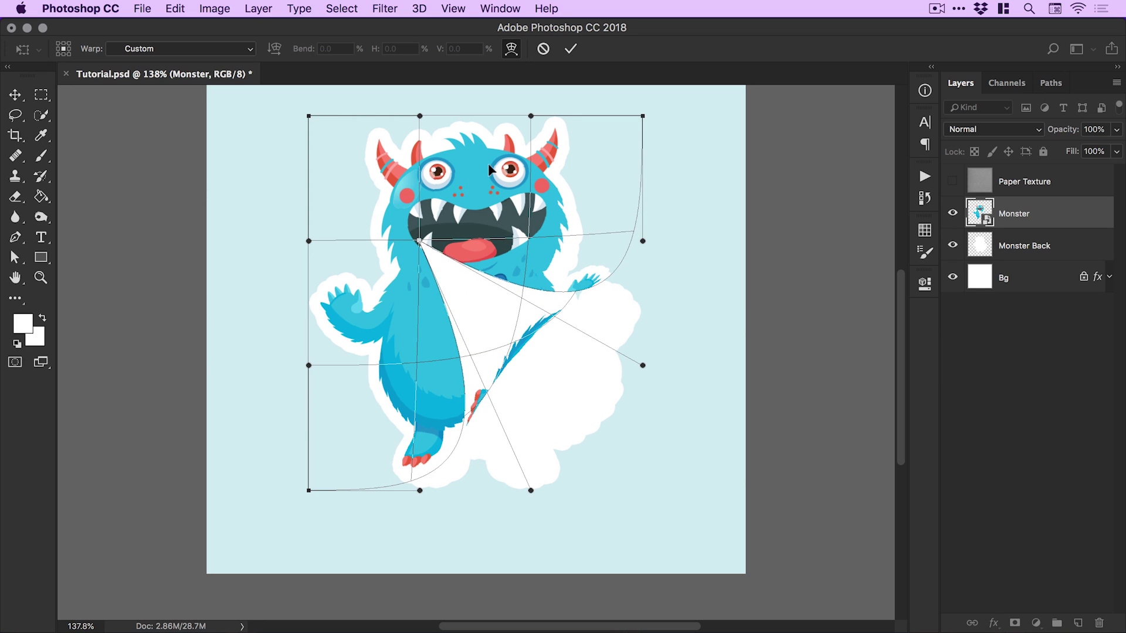
left_click(573, 50)
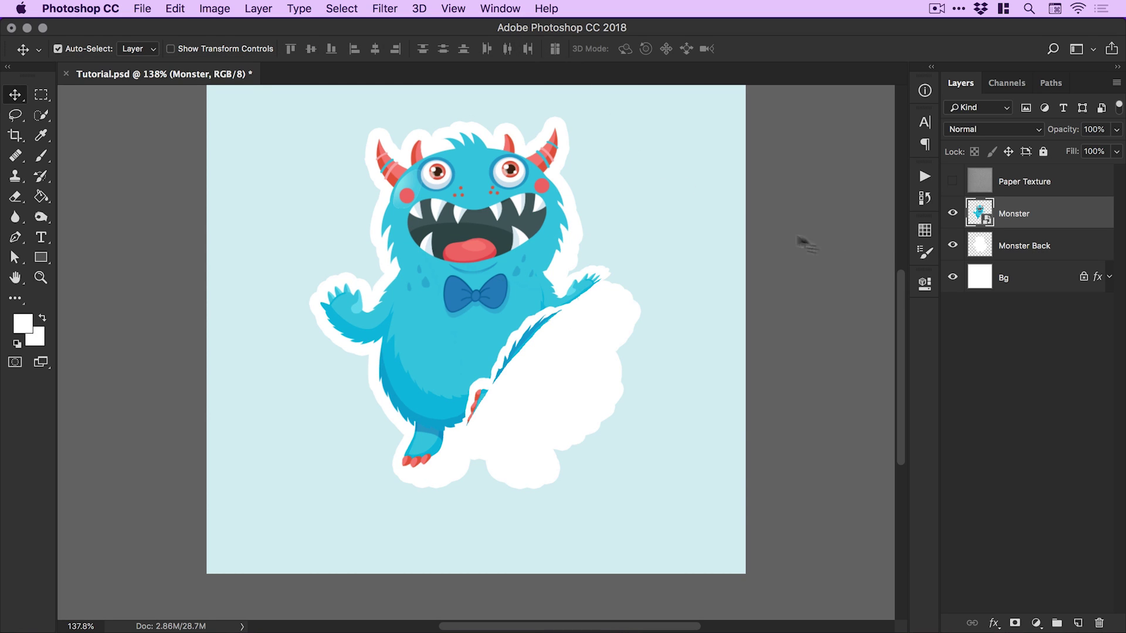
Lower the Monster Back layer's opacity to 50%.
key("super+z")
key("super+z")
scroll(648, 297, "up", 2)
scroll(648, 297, "left", 2)
left_click(1050, 249)
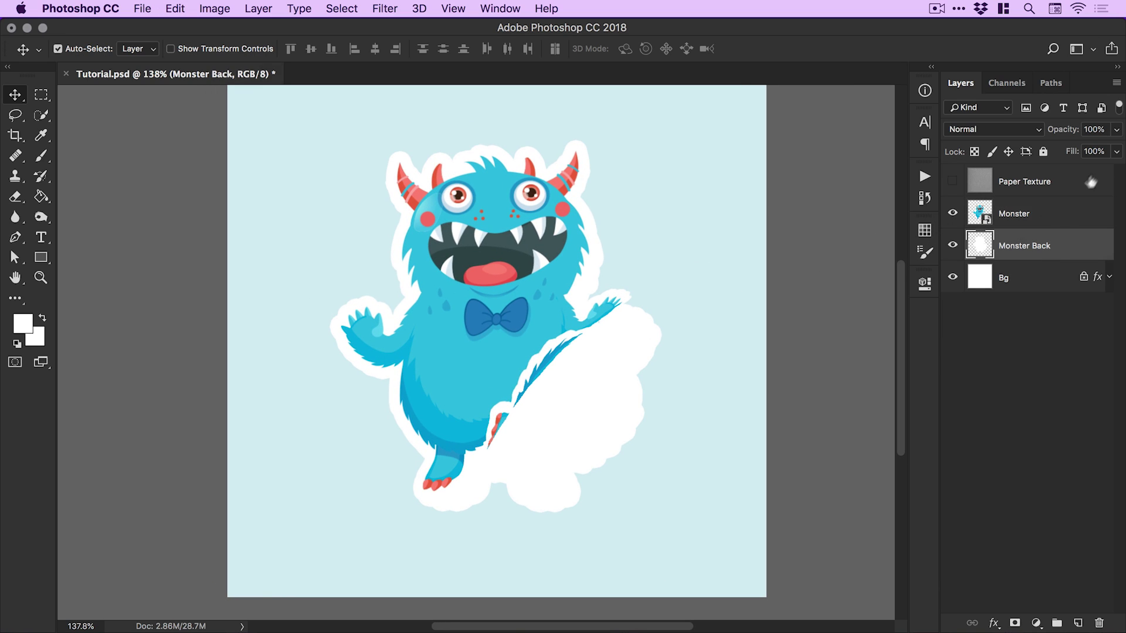
left_click(1115, 131)
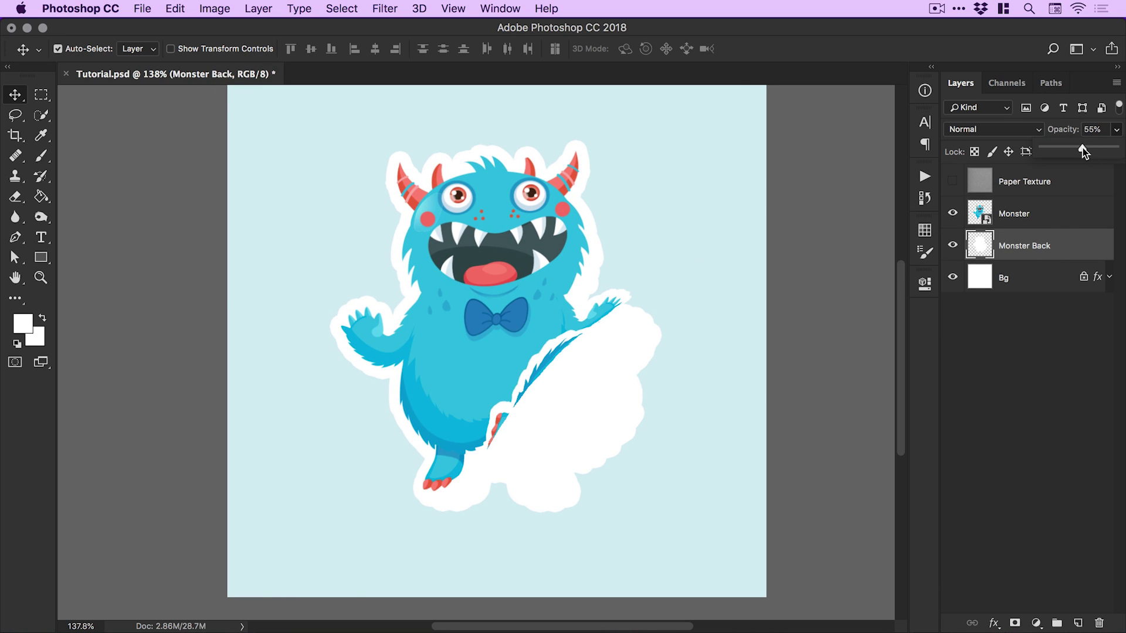
left_click(1082, 147)
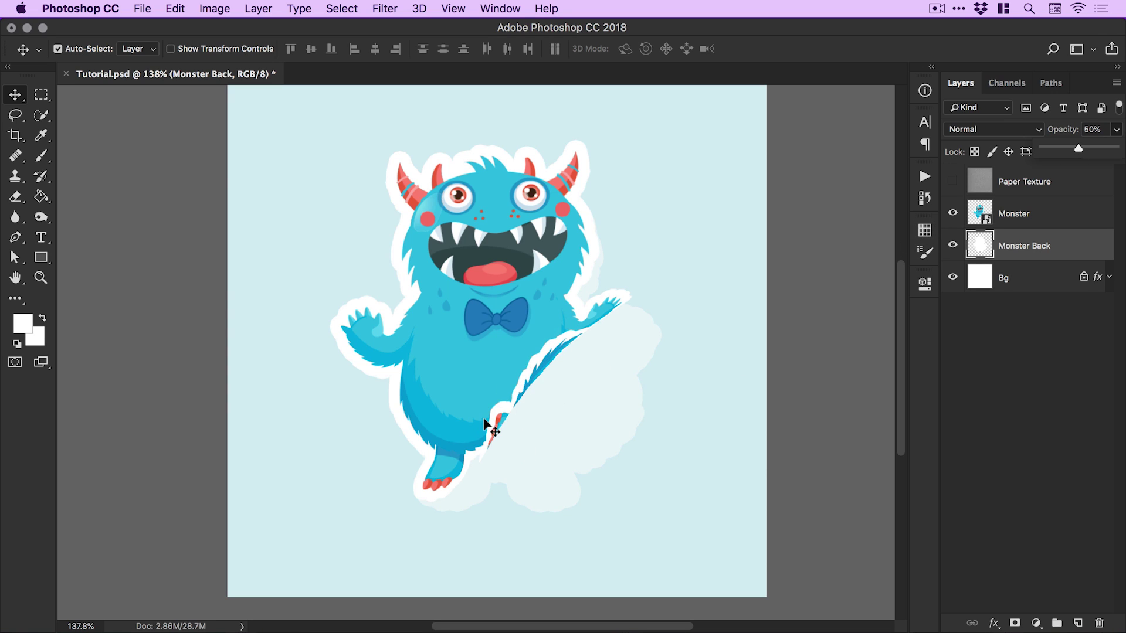
left_click(953, 214)
left_click(953, 214)
left_click(494, 409, "super")
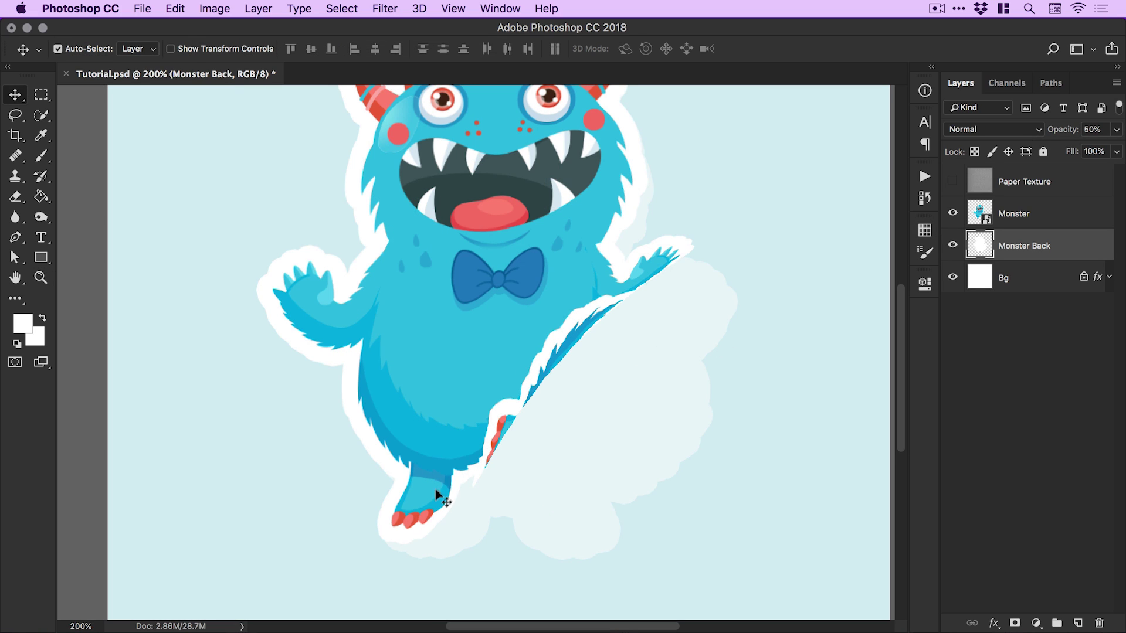
scroll(593, 375, "up", 2)
Zoom in on the raised hand and erase the pale backing edge with a 20 px eraser.
key("z")
left_click(623, 269)
left_click(626, 262)
left_click_drag(626, 262, 578, 343)
key("v")
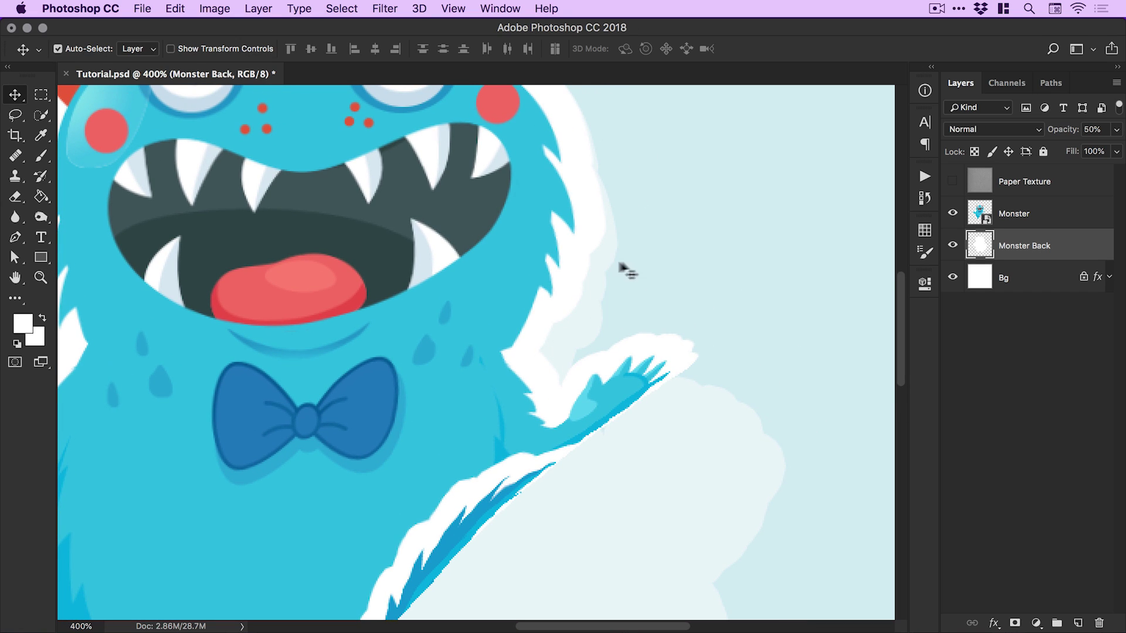
key("e")
key("bracketright")
mouse_move(537, 336)
left_mouse_down()
mouse_move(565, 350)
mouse_move(556, 377)
mouse_move(625, 288)
mouse_move(638, 195)
mouse_move(589, 237)
mouse_move(603, 198)
left_mouse_up()
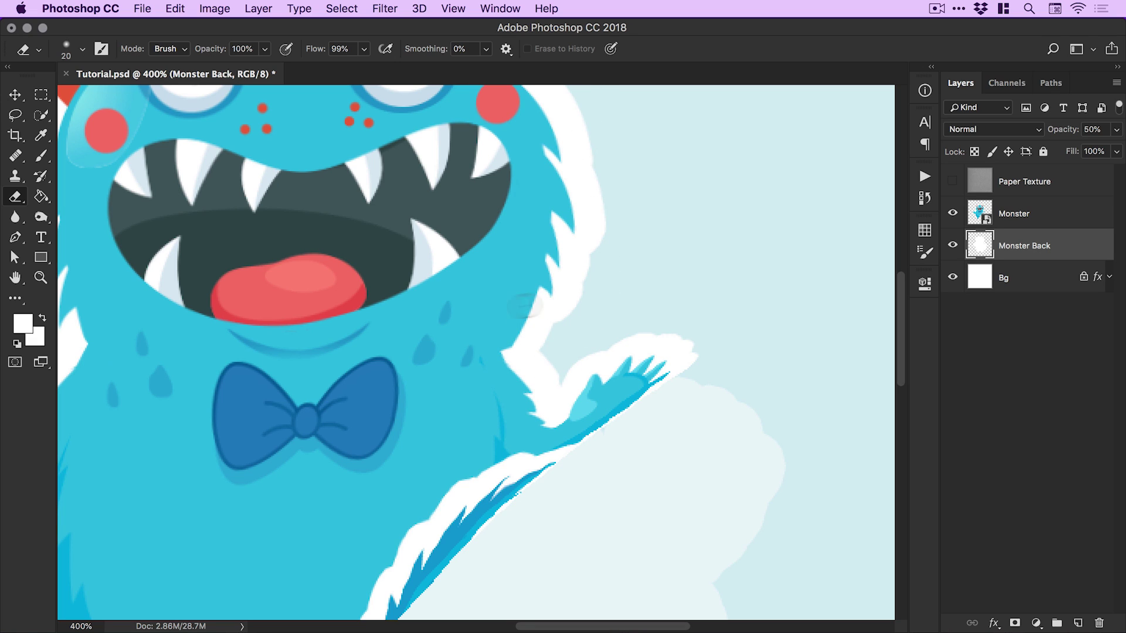
Pan and zoom around the foot and head to check the remaining backing edges.
scroll(516, 270, "down", 5)
scroll(516, 270, "left", 10)
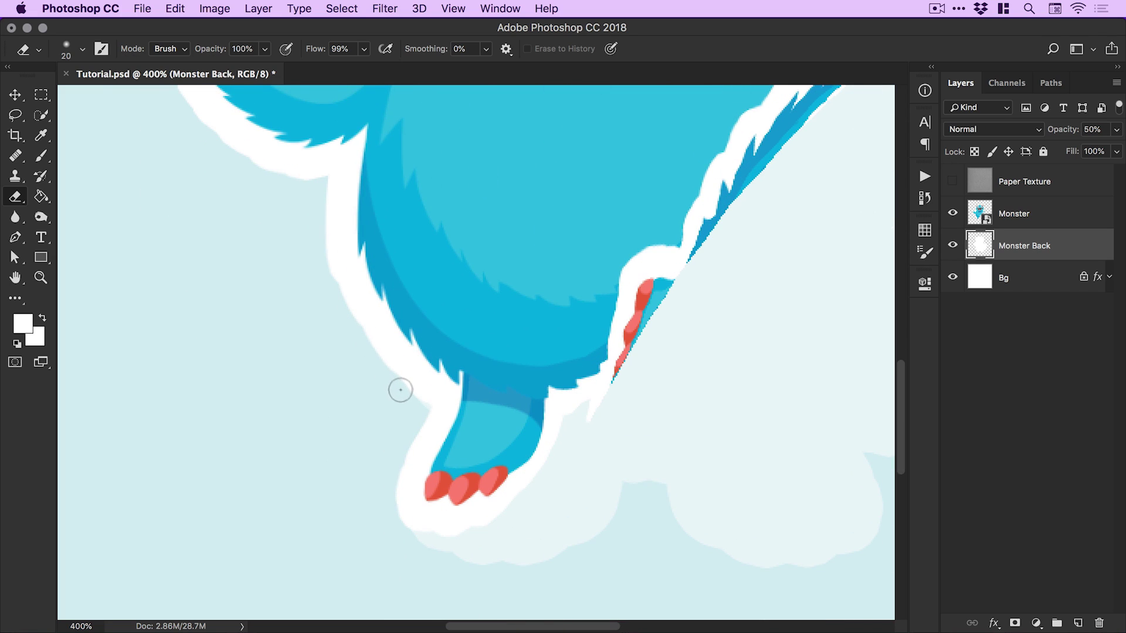
key("z")
left_click(420, 407)
key("e")
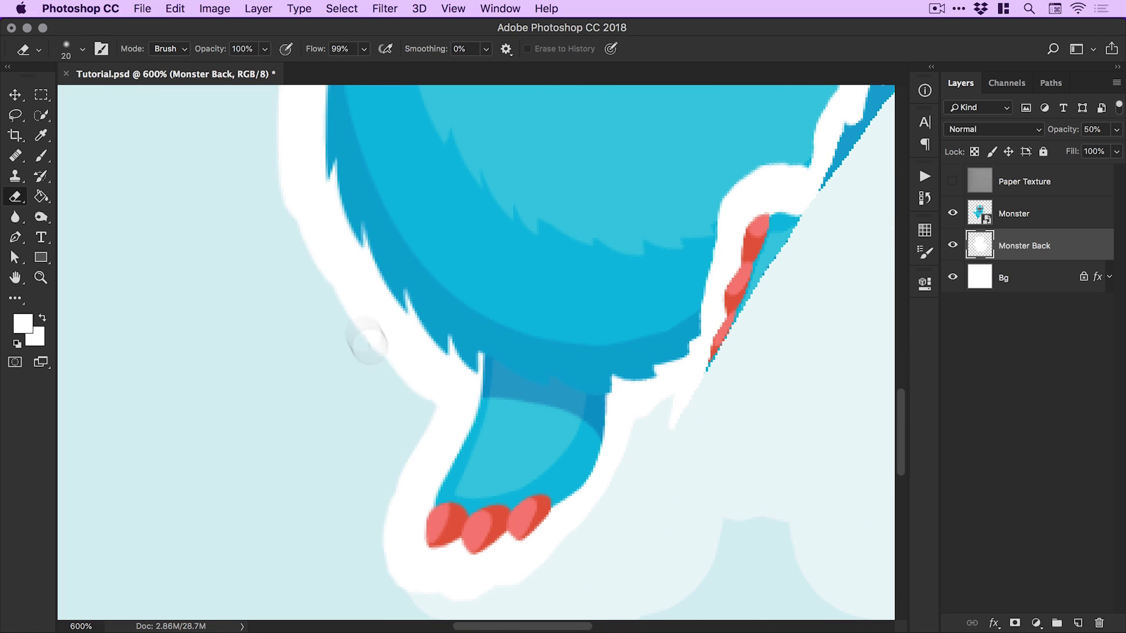
scroll(407, 264, "down", 5)
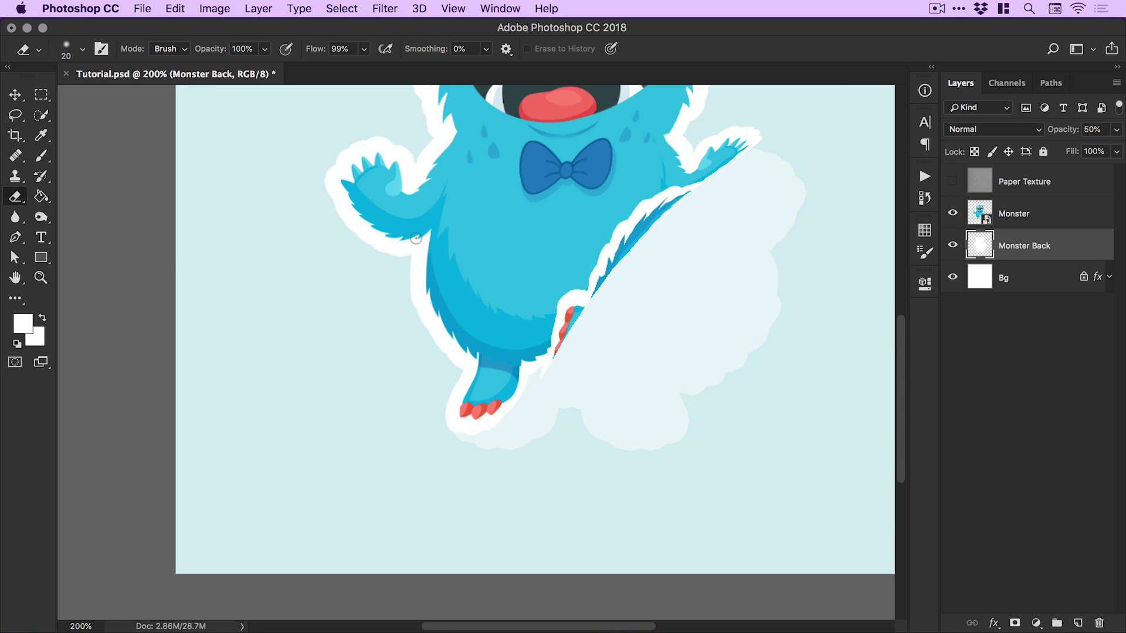
left_click_drag(416, 239, 293, 417)
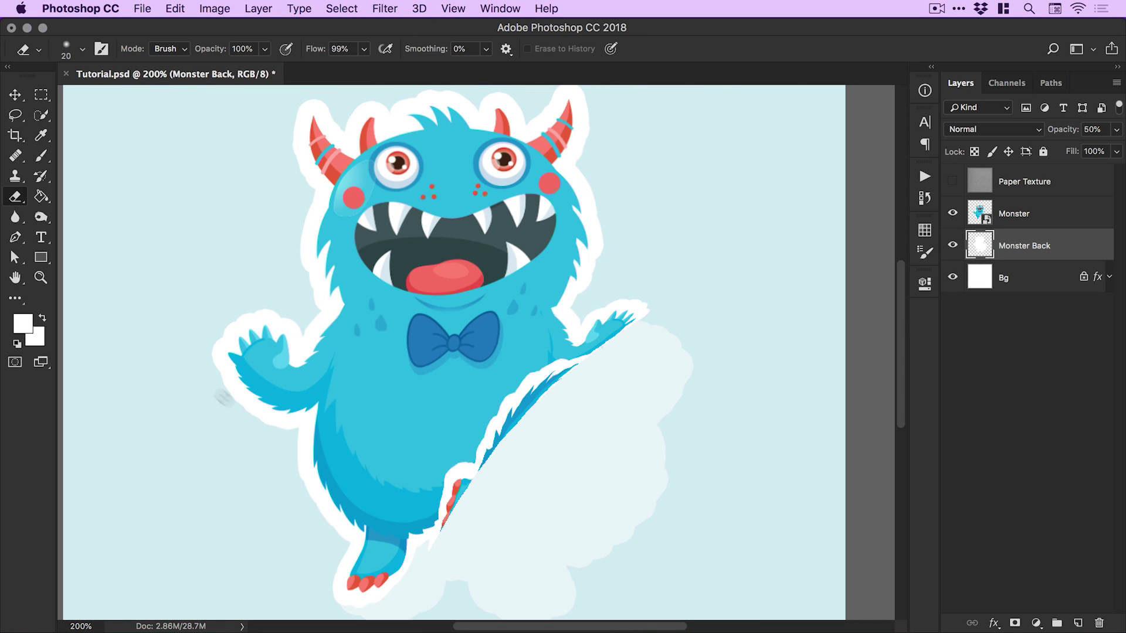
scroll(307, 228, "up", 3)
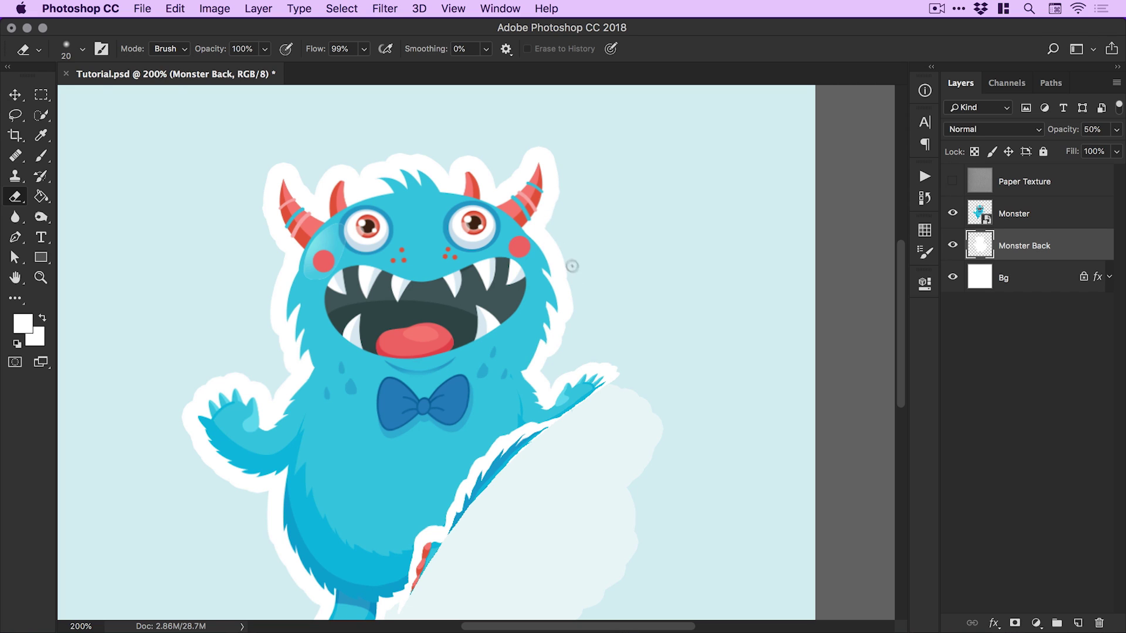
left_click_drag(580, 359, 609, 308)
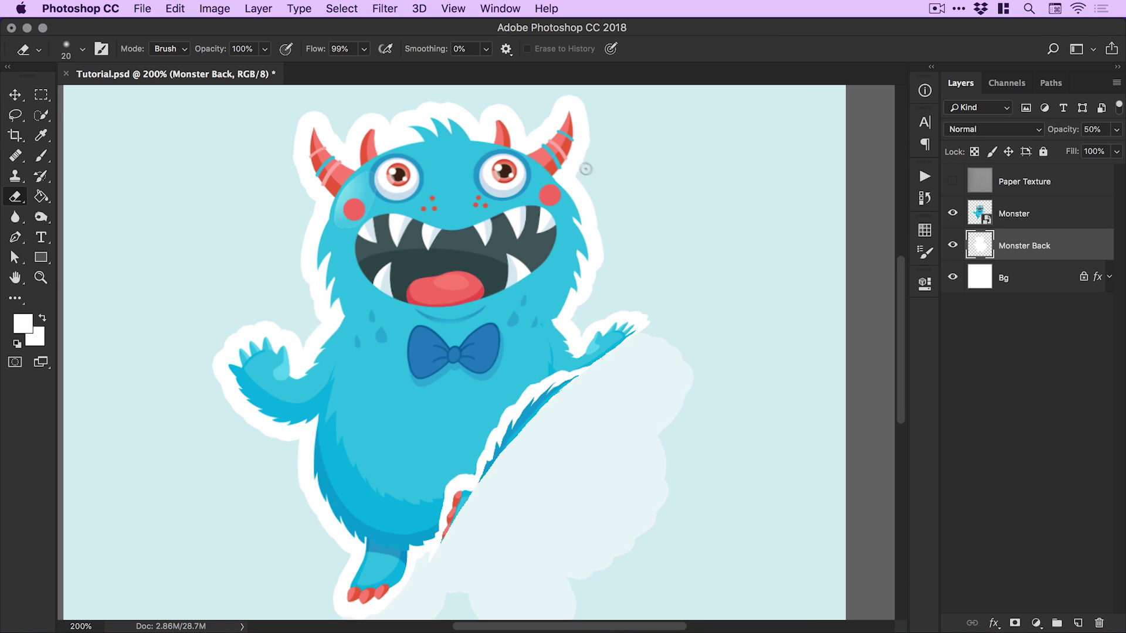
left_click_drag(553, 403, 559, 382)
key("v")
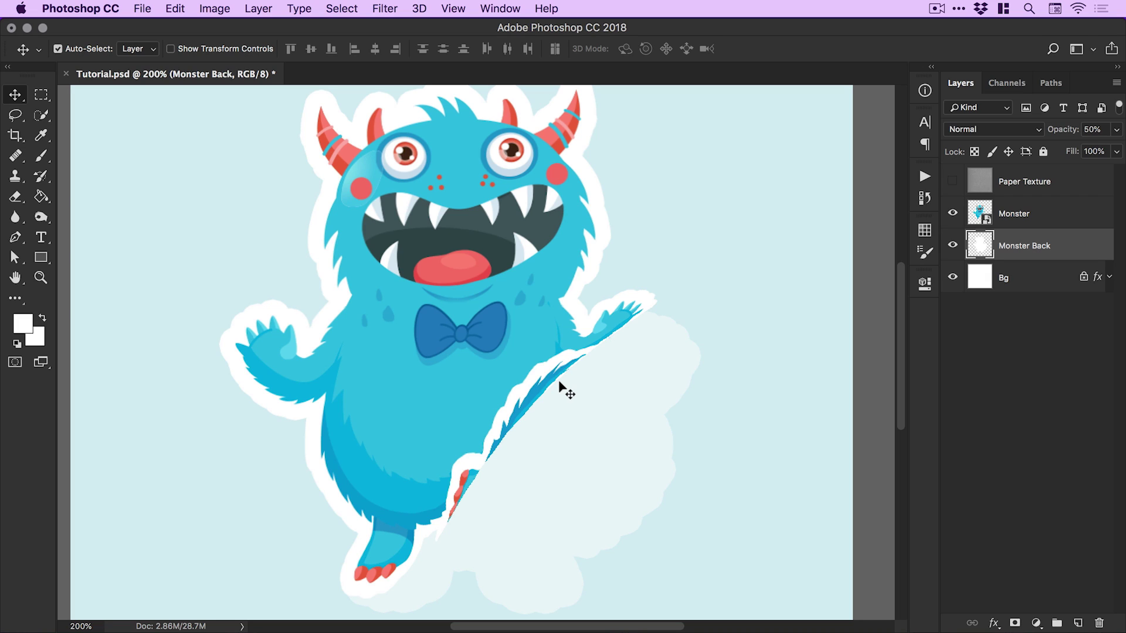
Add a new layer named Shadows above Monster and set the foreground colour to black.
left_click(1049, 212)
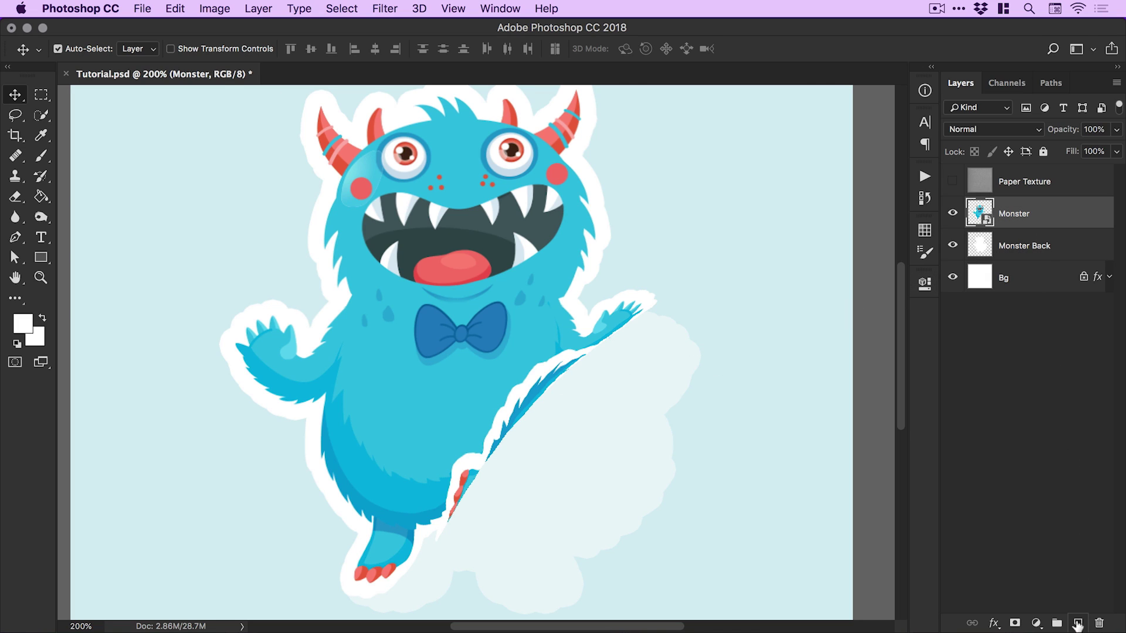
left_click(1078, 624)
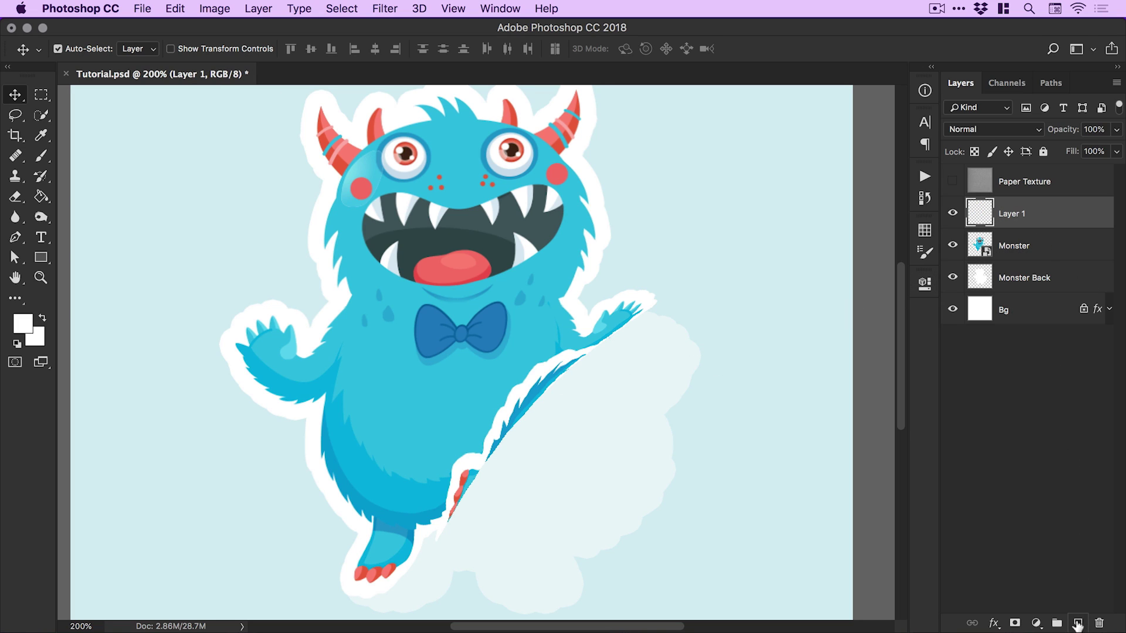
double_click(1011, 215)
type("Shadows")
key("Return")
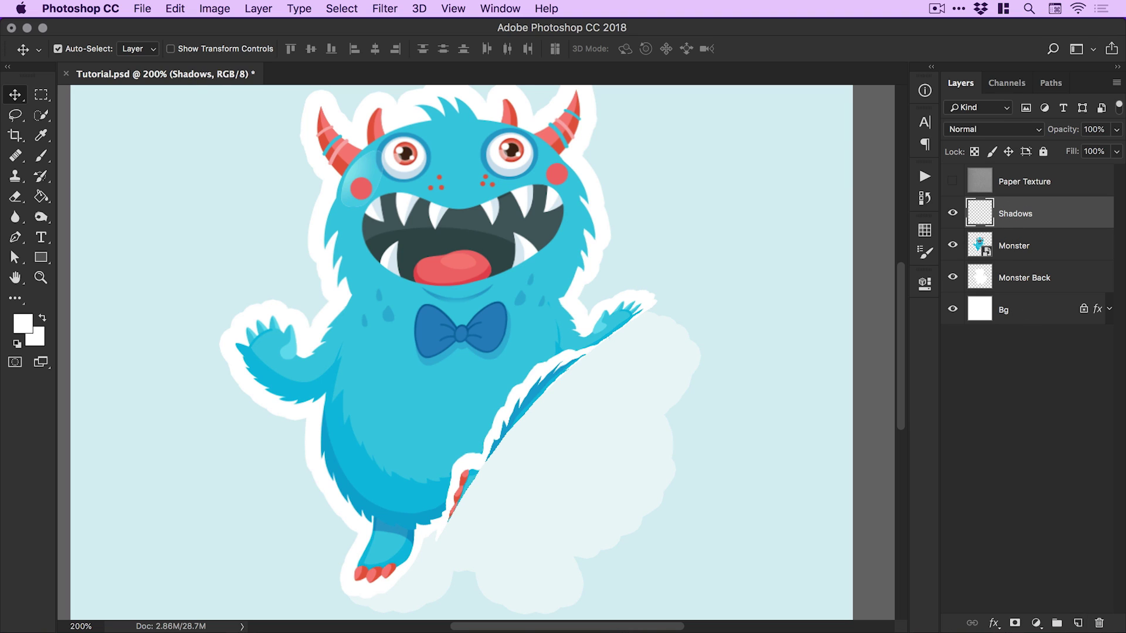
left_click(23, 330)
left_click(554, 461)
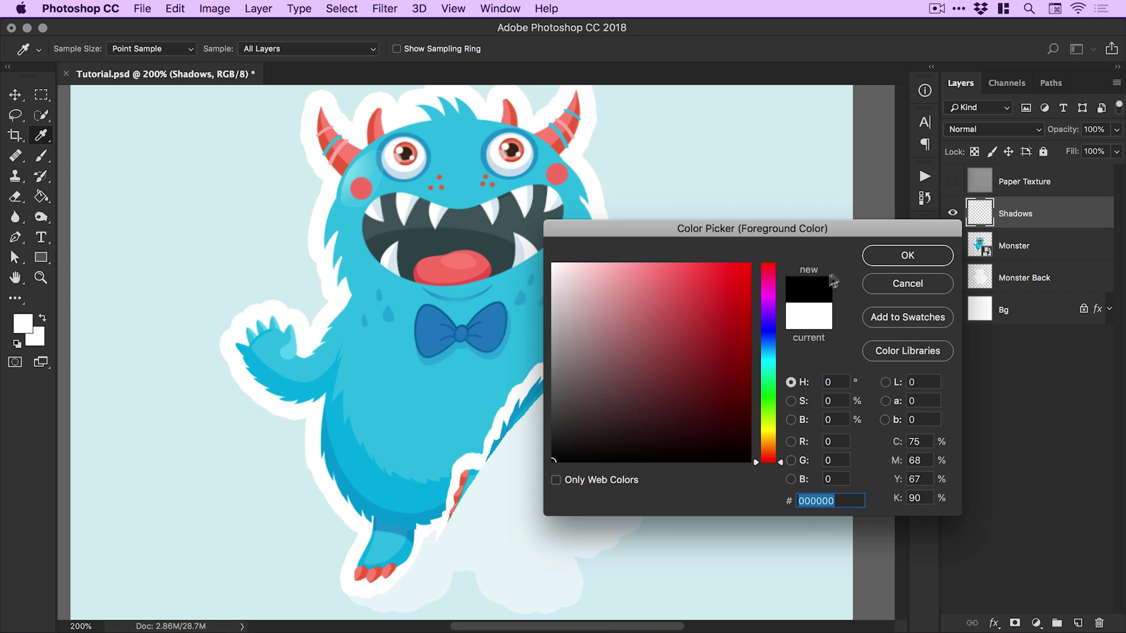
left_click(885, 258)
Pick a Soft Round brush at 0% hardness and enlarge it to 125 px.
left_click(47, 151)
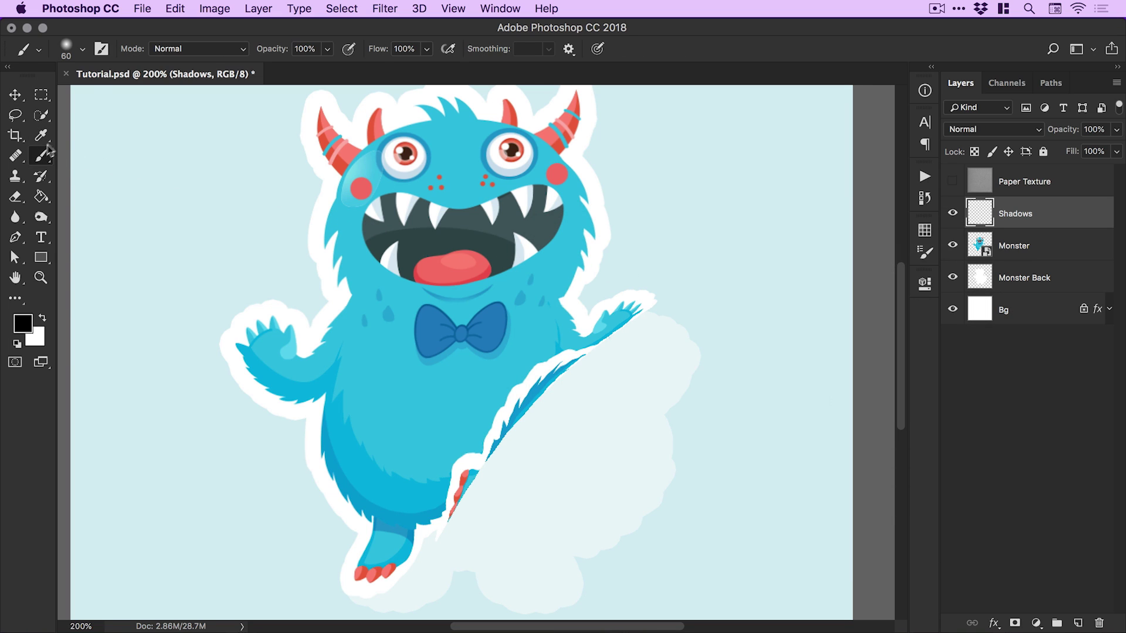
left_click(84, 51)
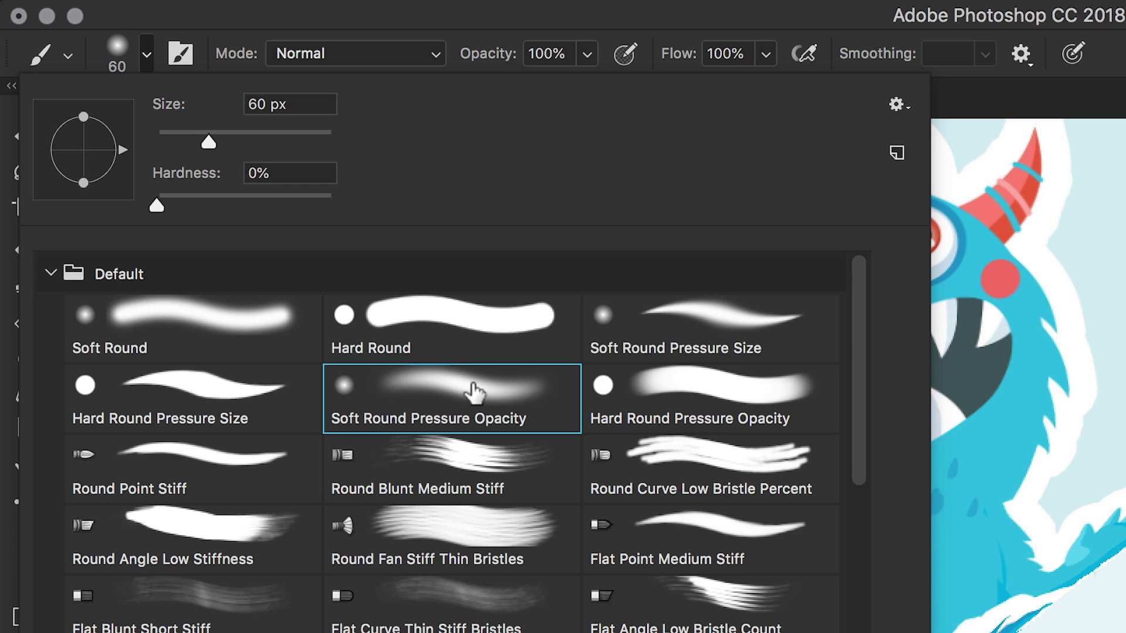
mouse_move(209, 143)
left_mouse_down()
mouse_move(199, 138)
mouse_move(209, 139)
left_mouse_up()
left_click_drag(193, 196, 139, 209)
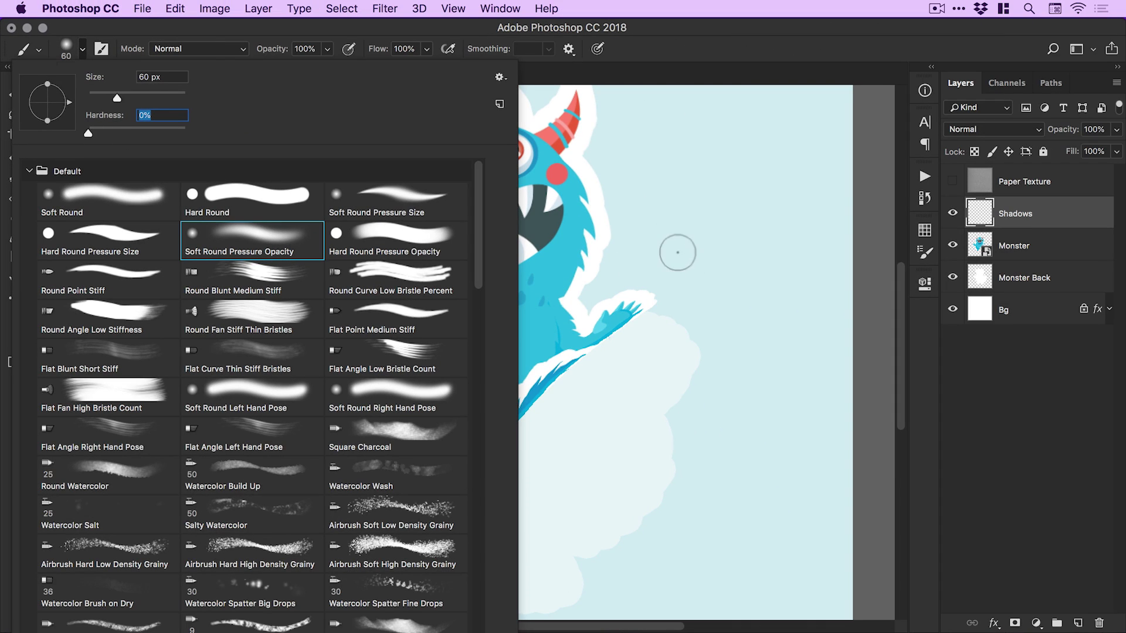
left_click(715, 273)
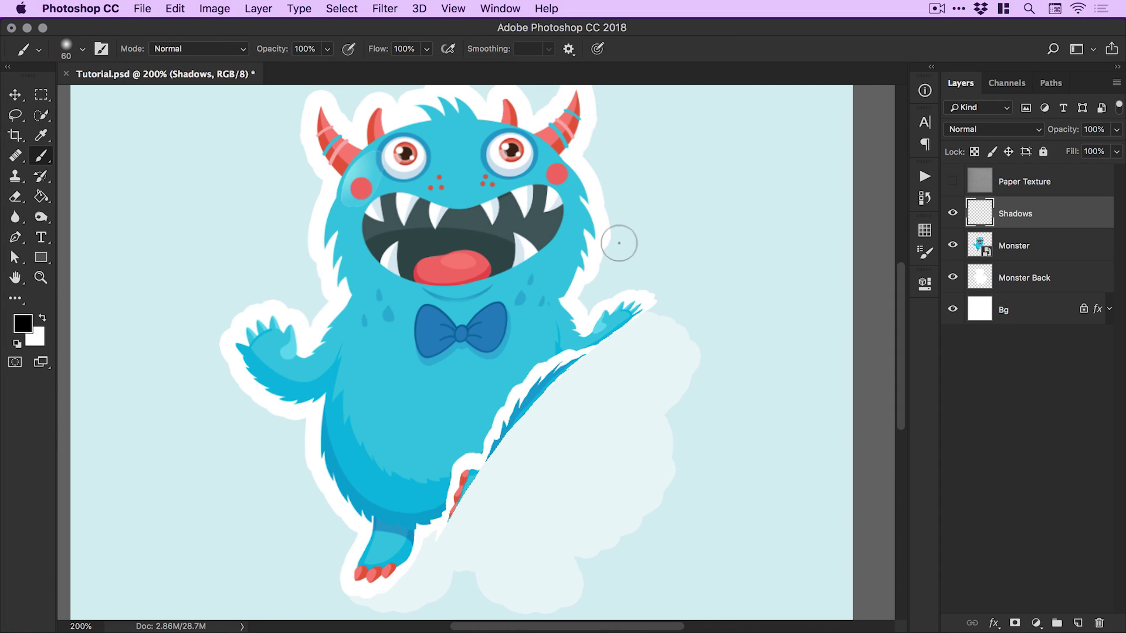
key("bracketright")
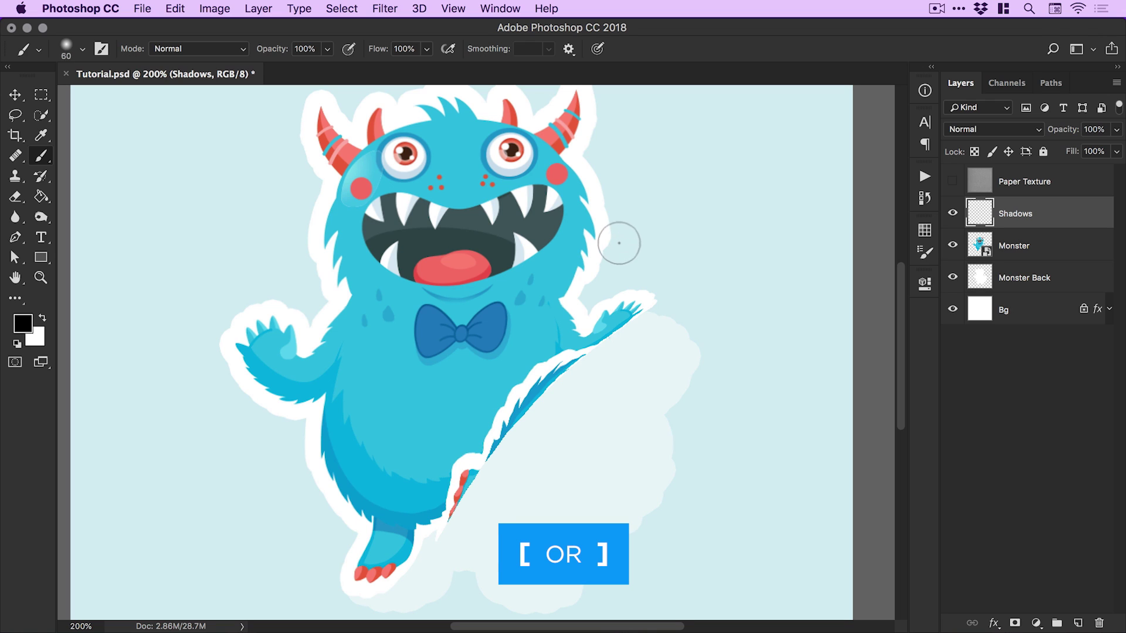
key("bracketright")
key("bracketright")
key("bracketright")
key("bracketright")
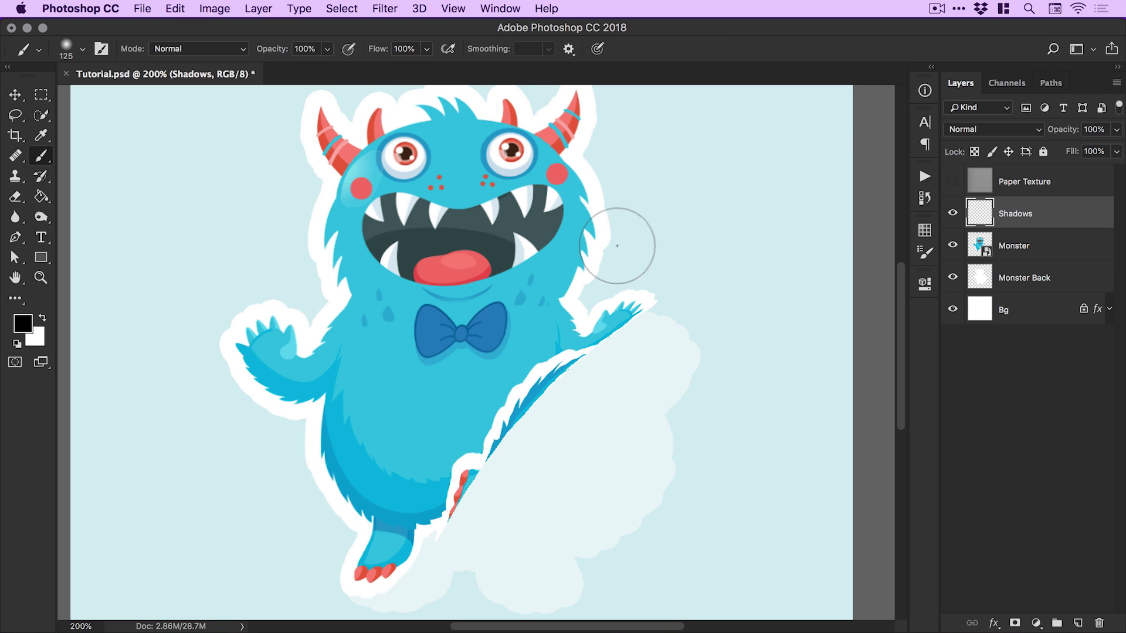
Clip the Shadows layer to the Monster layer with Create Clipping Mask.
key("bracketright")
key("bracketright")
key("bracketright")
mouse_move(616, 246)
left_mouse_down()
mouse_move(564, 264)
mouse_move(411, 375)
mouse_move(505, 256)
mouse_move(352, 446)
mouse_move(375, 486)
left_mouse_up()
key("ctrl+z")
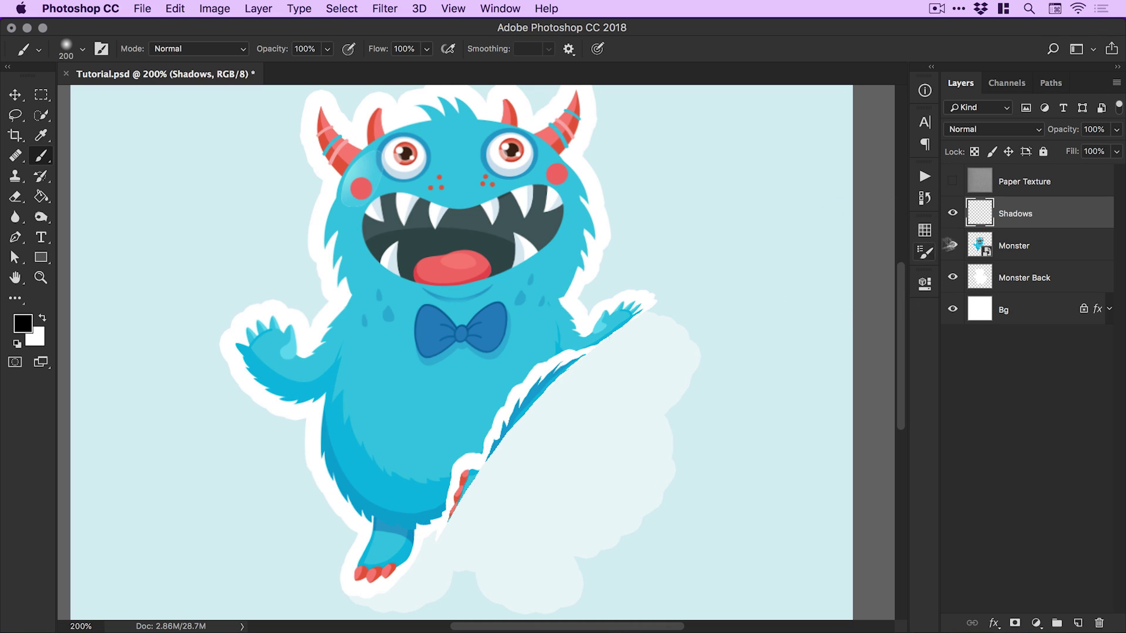
right_click(1023, 216)
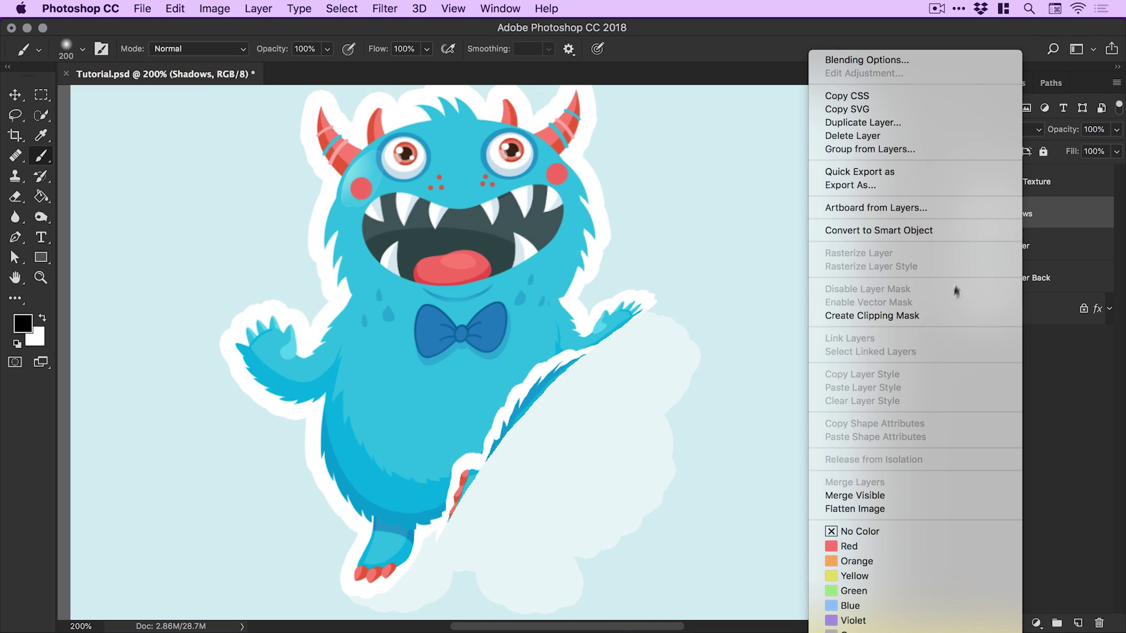
left_click(888, 316)
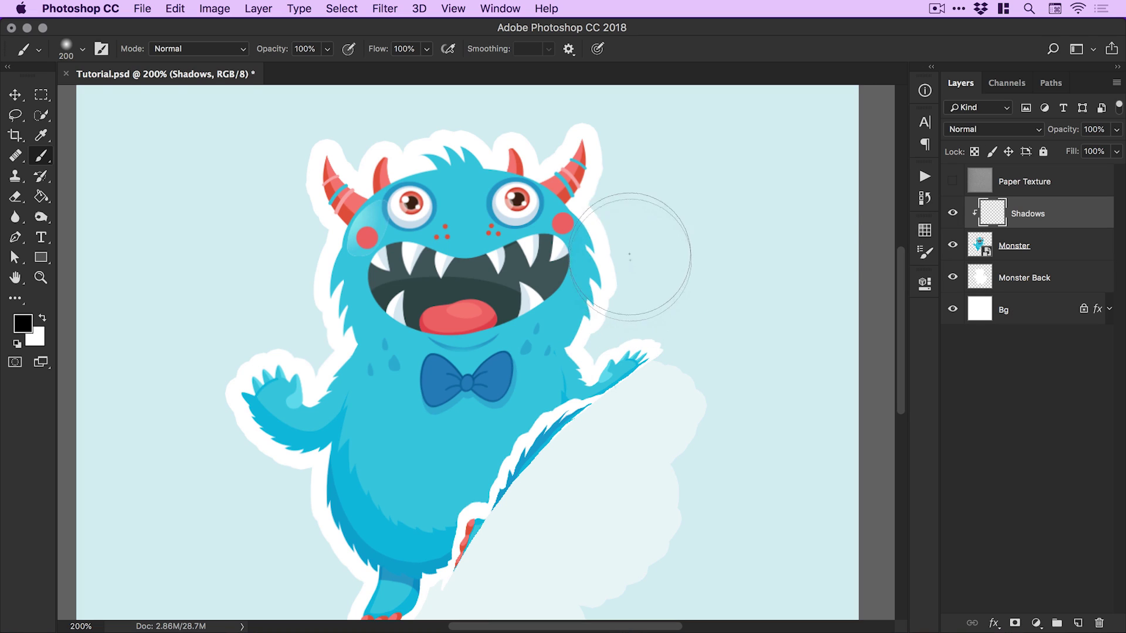
left_click_drag(233, 419, 228, 377)
mouse_move(626, 231)
left_mouse_down()
mouse_move(347, 171)
mouse_move(226, 402)
mouse_move(382, 156)
mouse_move(469, 210)
mouse_move(477, 372)
mouse_move(451, 463)
left_mouse_up()
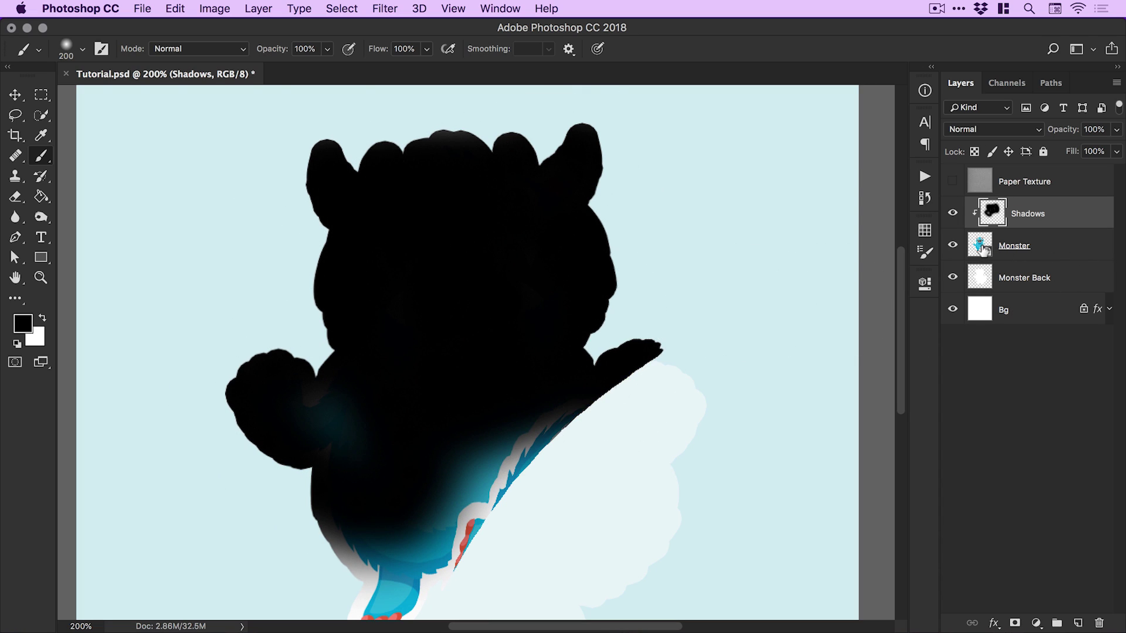
key("ctrl+z")
With a 250 px brush, paint a soft black shadow along the peeled edge.
scroll(590, 209, "down", 1)
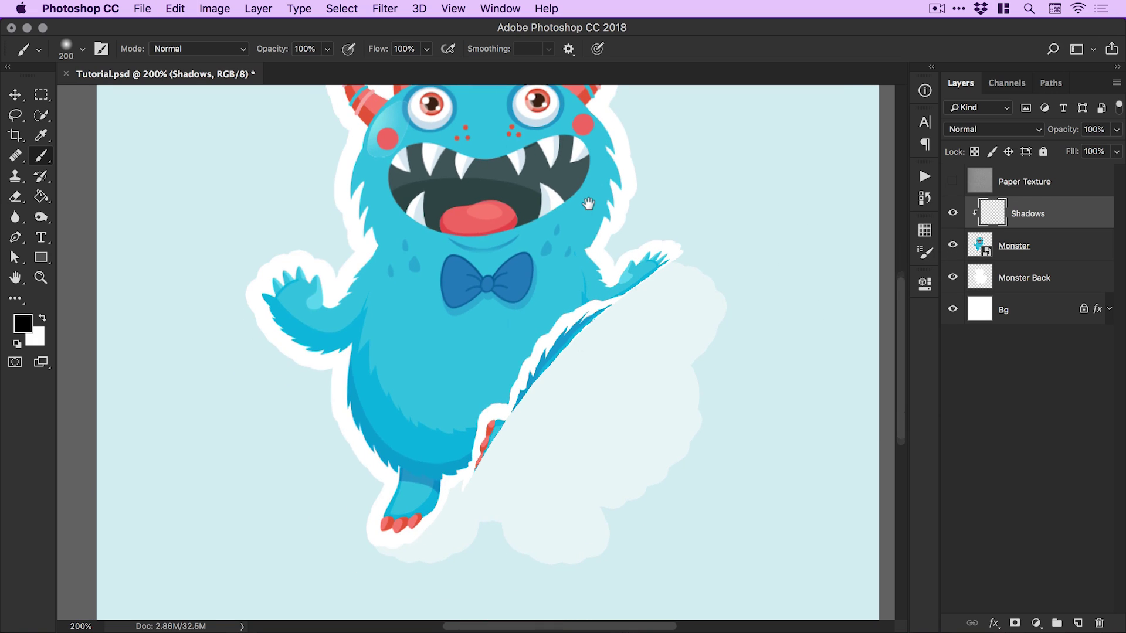
key("ctrl+minus")
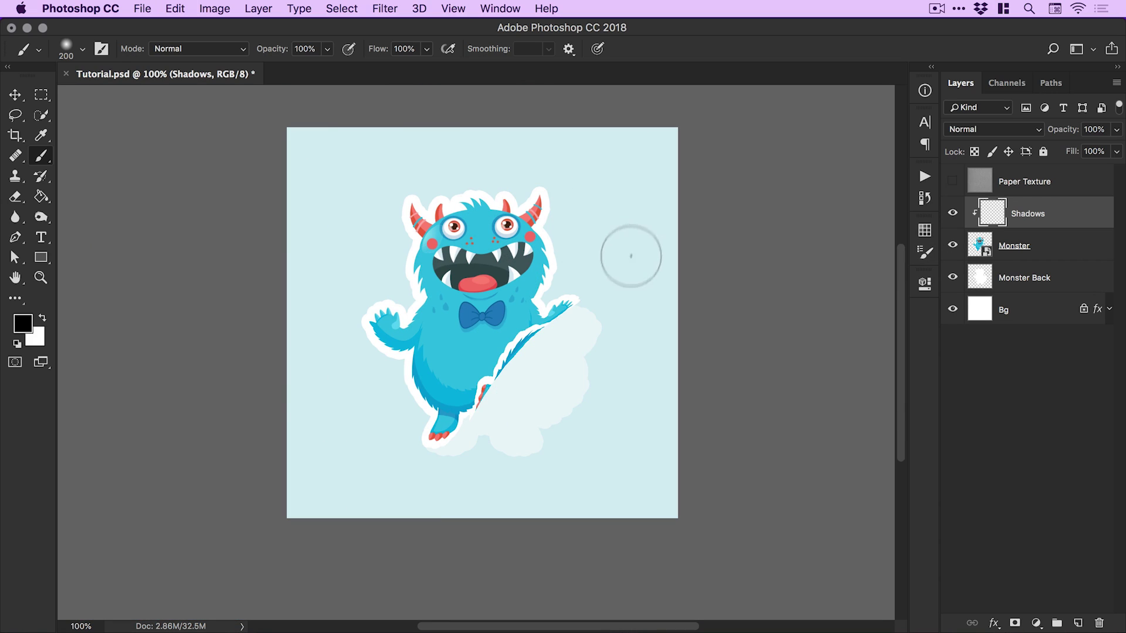
key("bracketright")
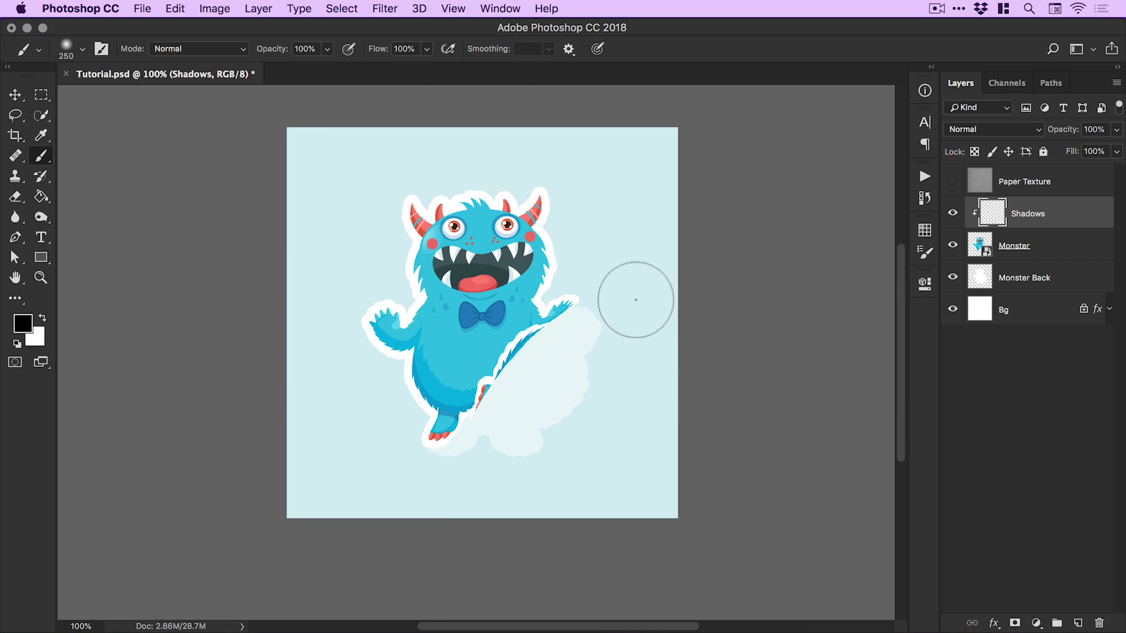
mouse_move(632, 307)
left_mouse_down()
mouse_move(515, 407)
mouse_move(449, 511)
left_mouse_up()
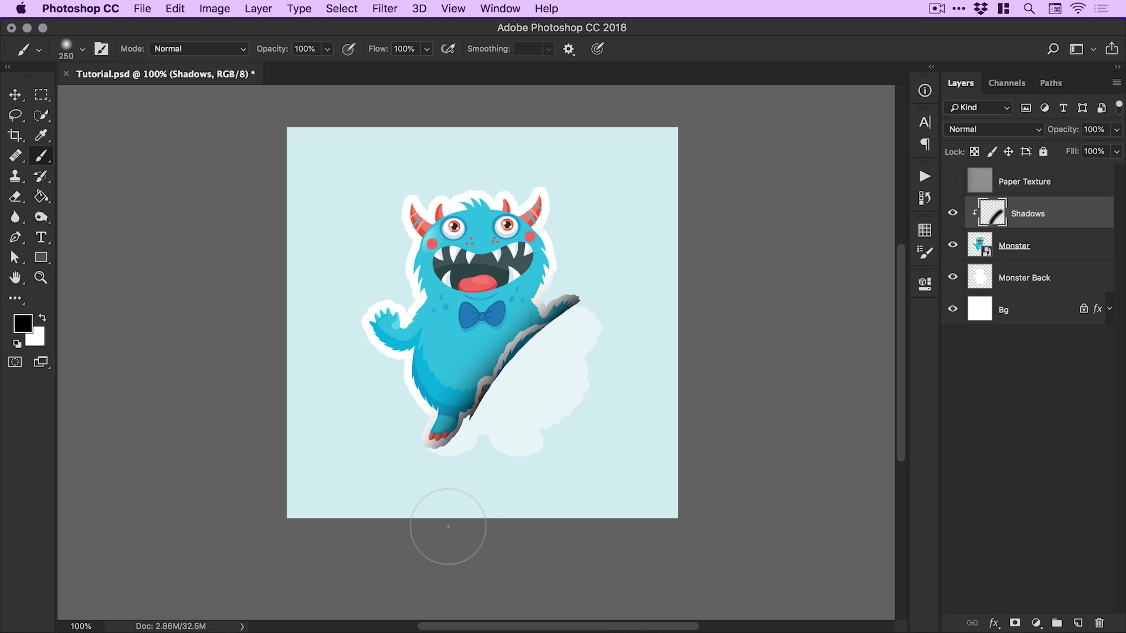
left_click(176, 9)
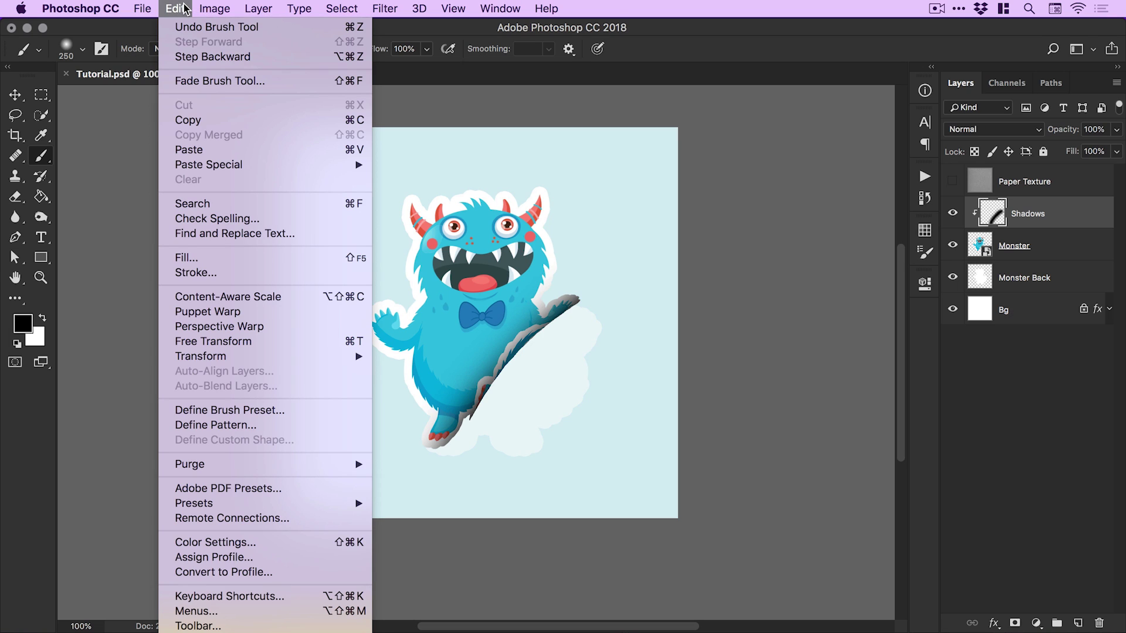
left_click(187, 56)
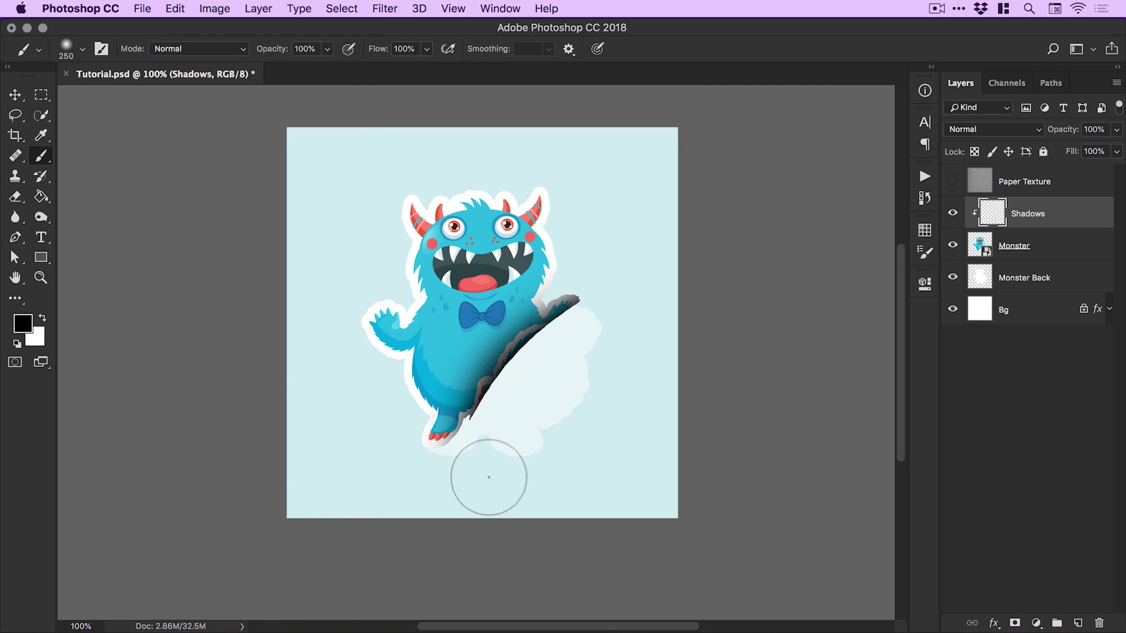
key("super+z")
key("super+z")
key("super+z")
key("super+z")
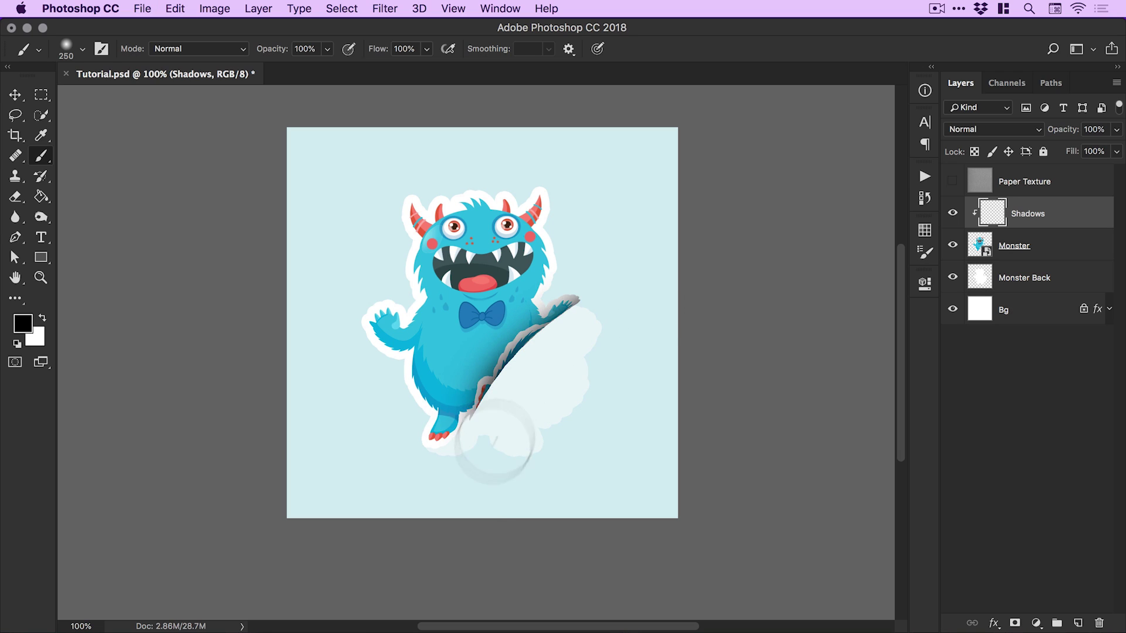
key("super+z")
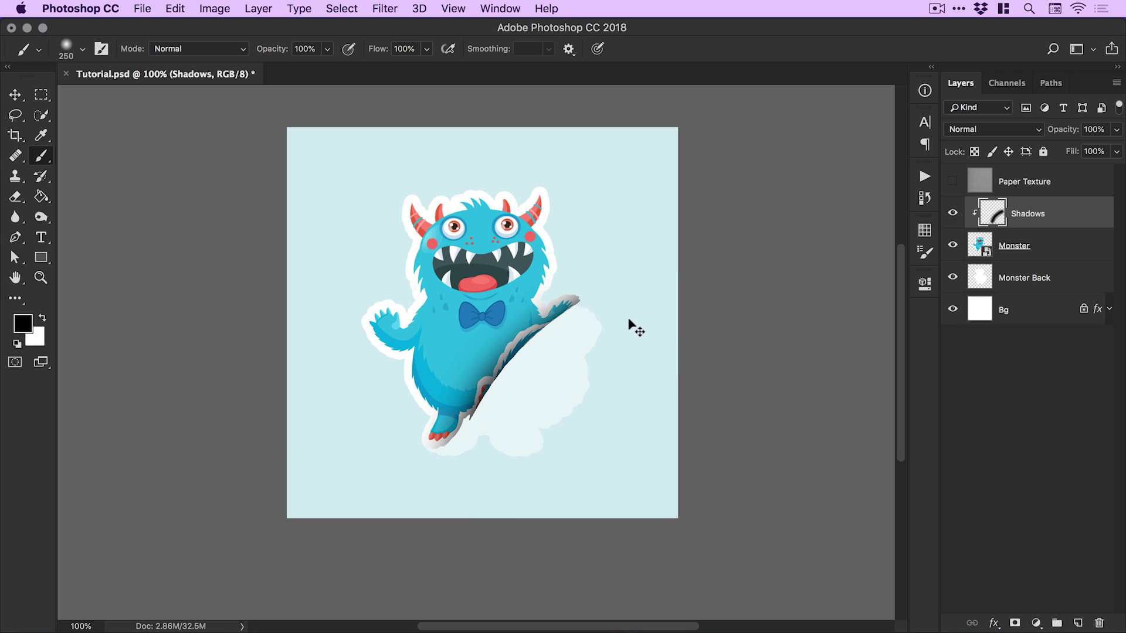
key("super+z")
key("super+z")
key("super+z")
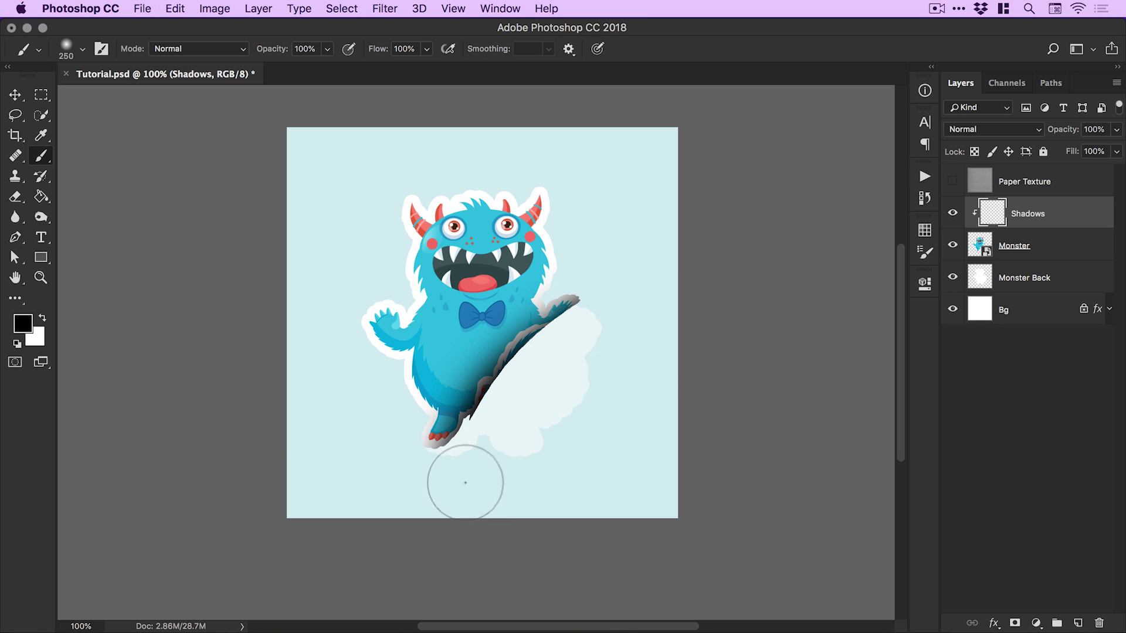
key("super+z")
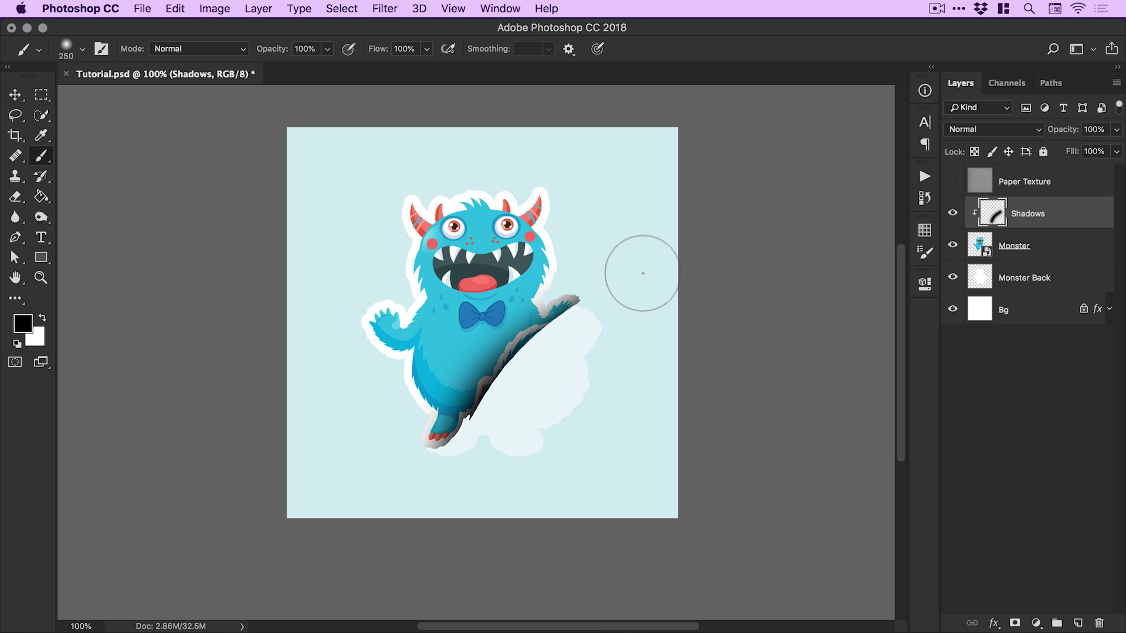
key("z")
left_click(495, 354)
left_click_drag(522, 353, 518, 362)
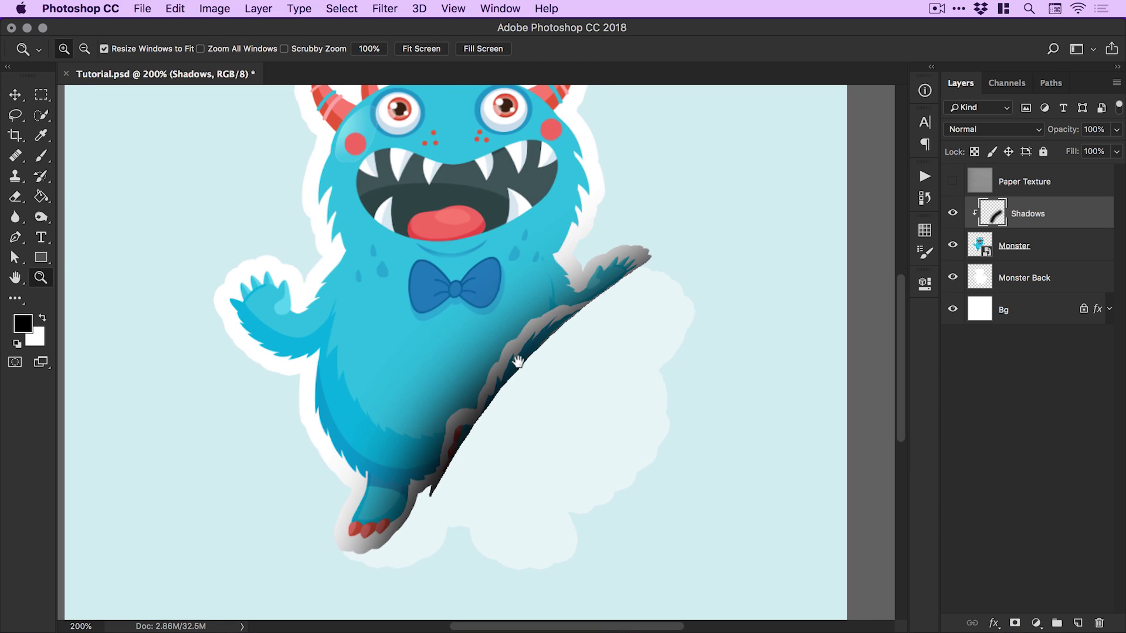
key("b")
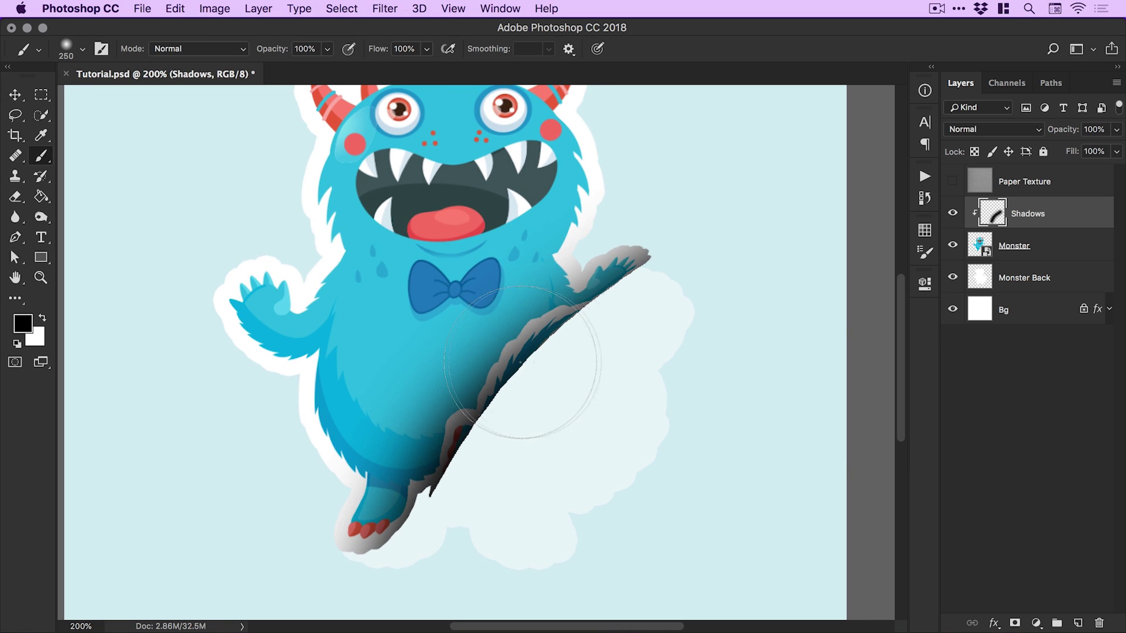
In the Shadows layer's Blending Options, Alt-split the Underlying Layer Blend If slider at 117 and compare with Preview.
right_click(1024, 211)
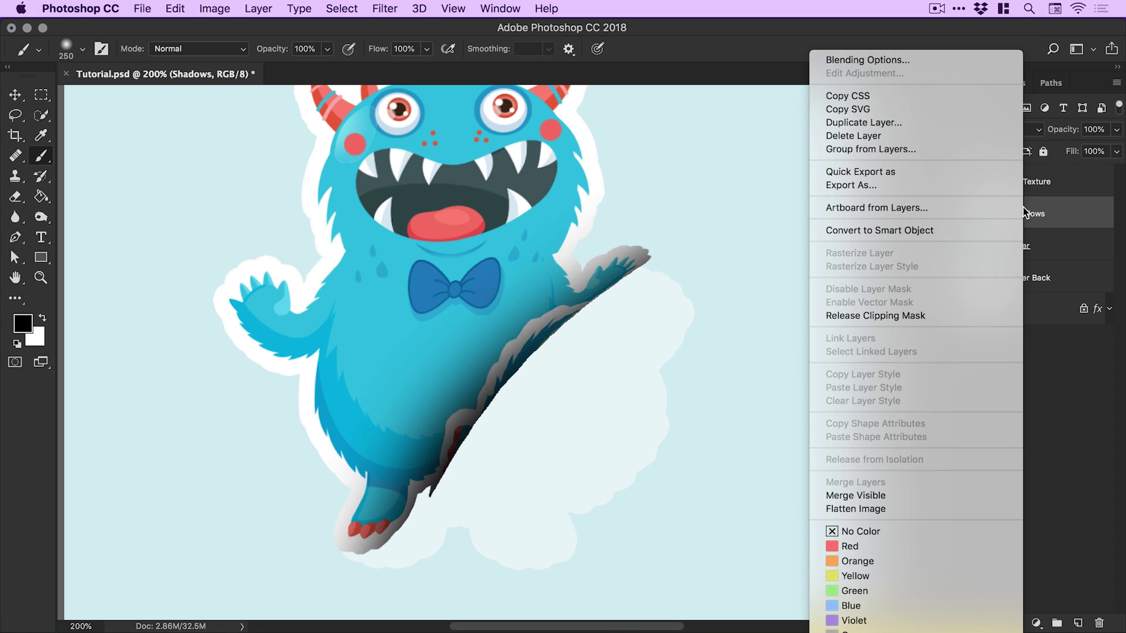
left_click(905, 56)
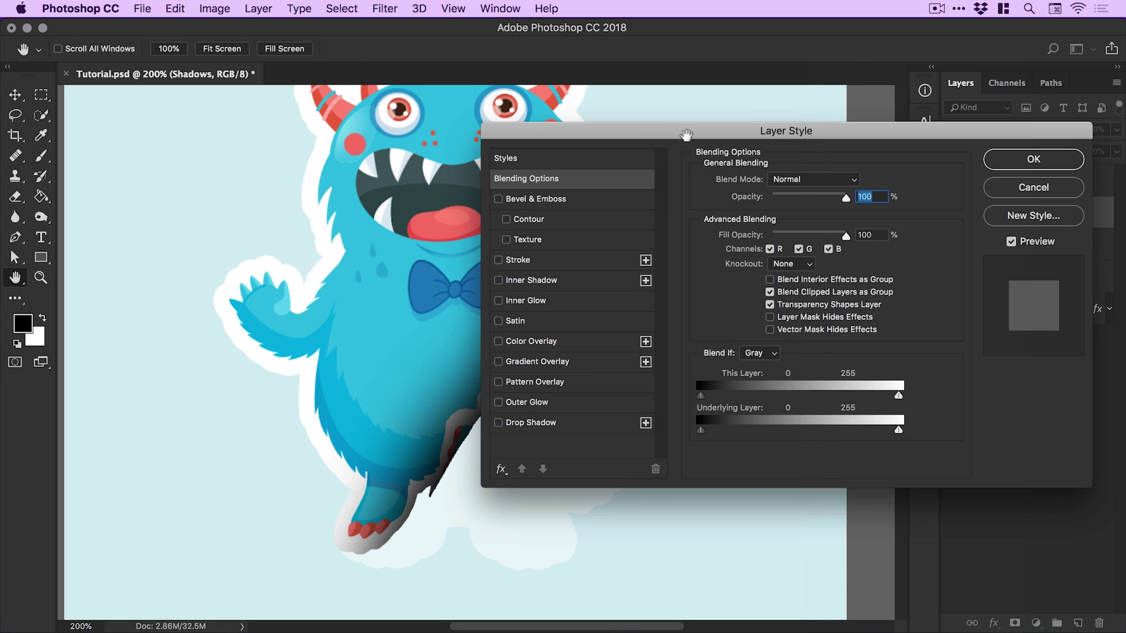
left_click_drag(687, 134, 850, 116)
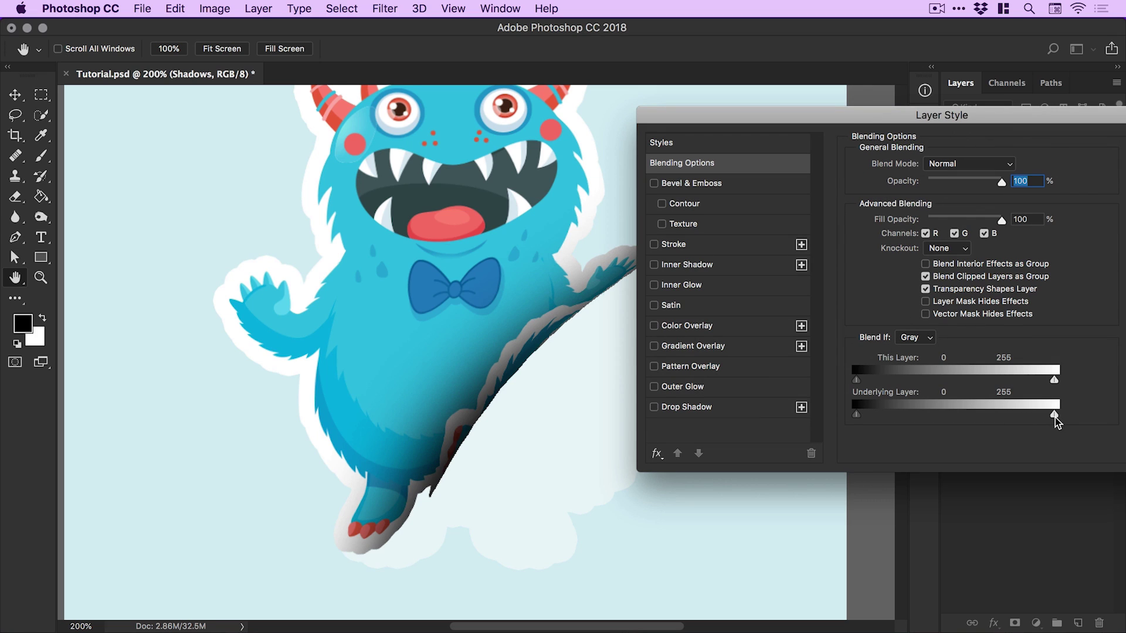
mouse_move(1055, 421)
left_mouse_down()
mouse_move(941, 417)
mouse_move(956, 411)
mouse_move(936, 406)
mouse_move(1073, 409)
left_mouse_up()
key("alt")
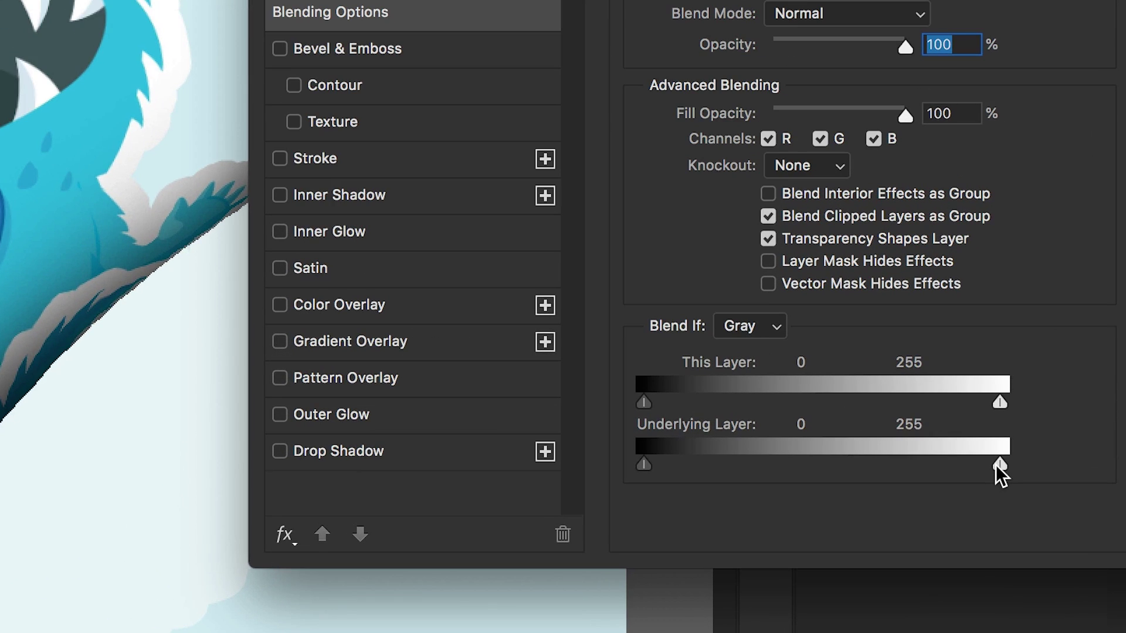
left_click_drag(995, 464, 856, 463)
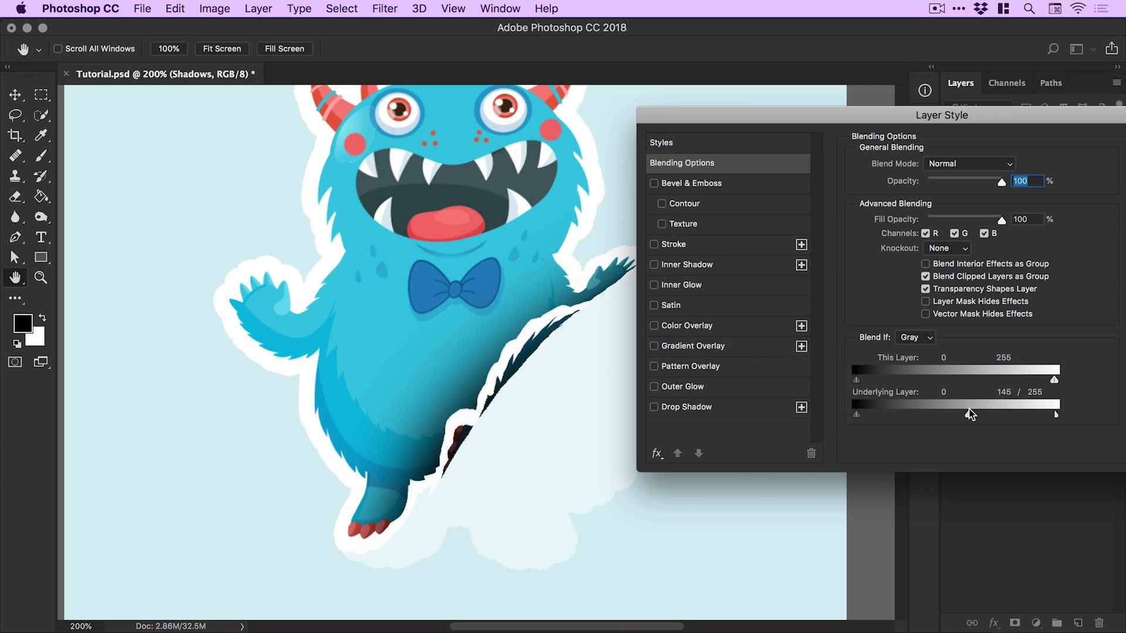
mouse_move(930, 417)
left_mouse_down()
mouse_move(907, 417)
mouse_move(1054, 414)
mouse_move(921, 417)
mouse_move(945, 419)
left_mouse_up()
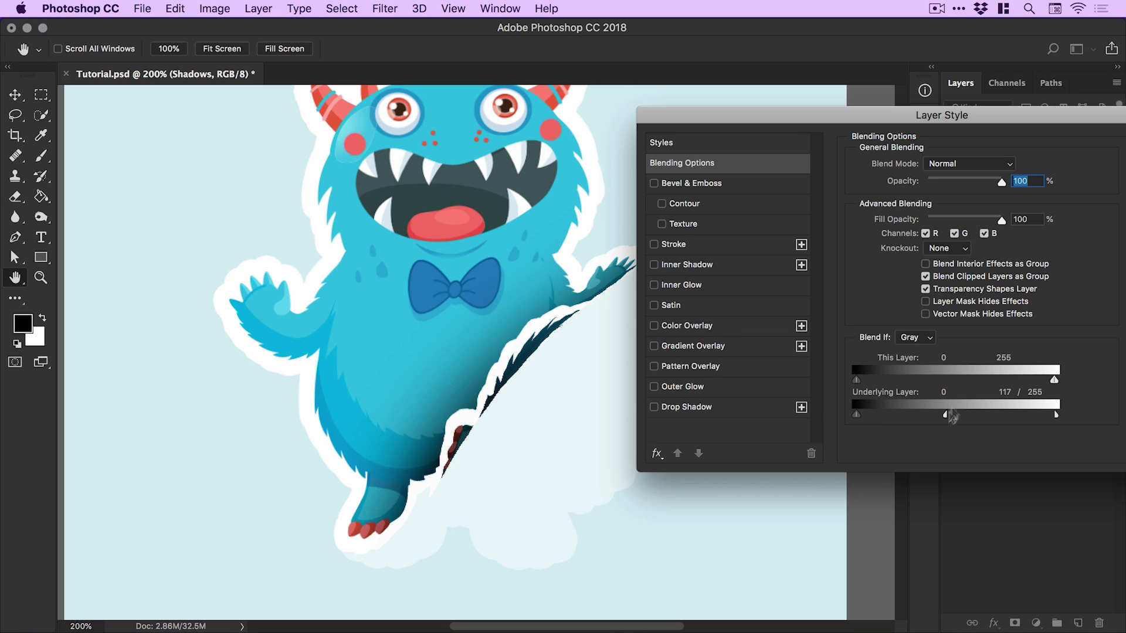
left_click_drag(989, 126, 907, 290)
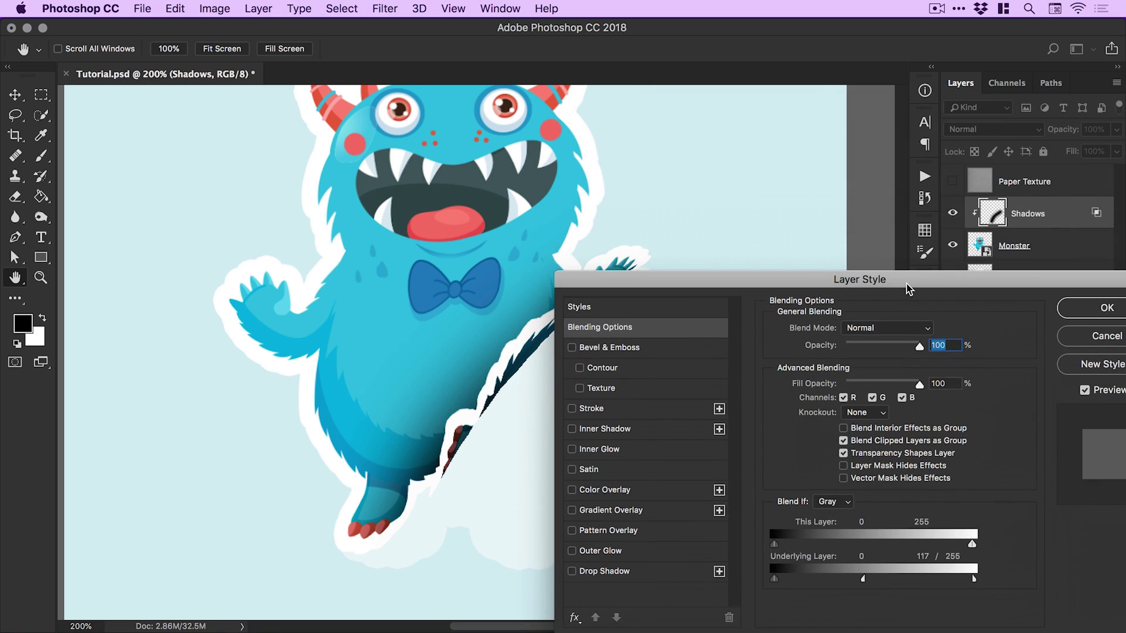
left_click(1085, 390)
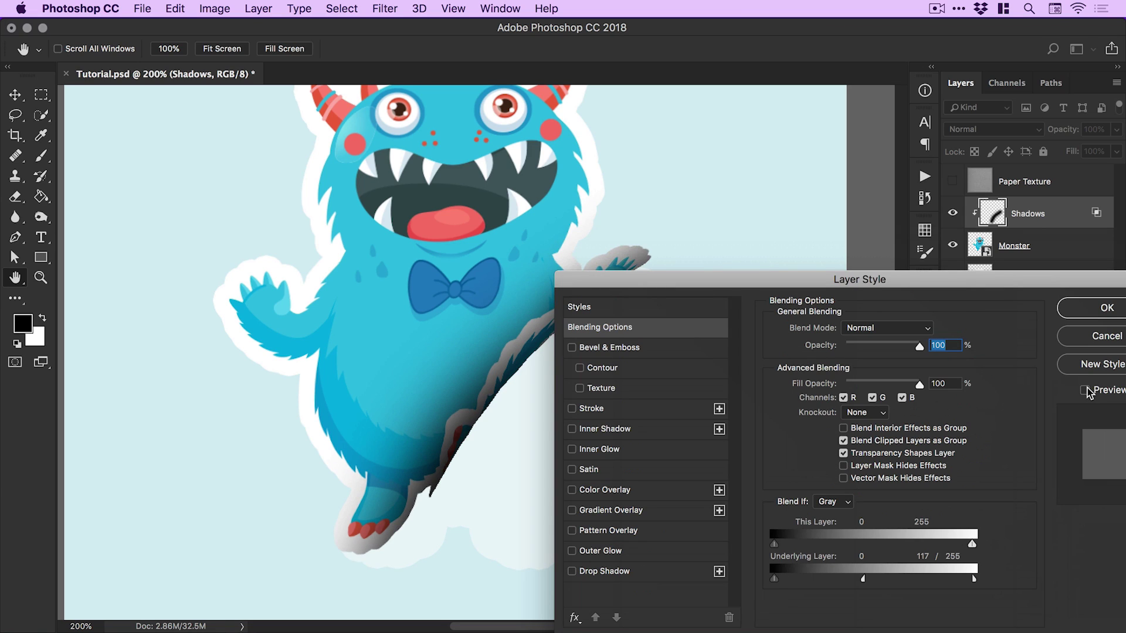
left_click(1085, 391)
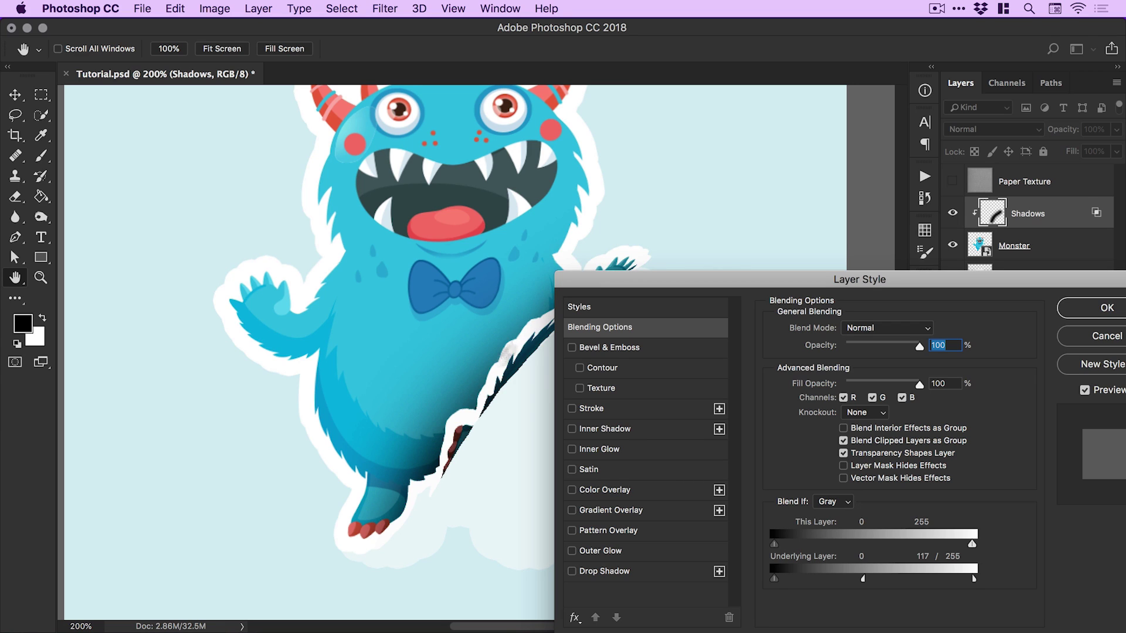
left_click_drag(612, 280, 510, 162)
Apply the Shadows blending settings and zoom in on the peeled leg edge.
left_click(1005, 195)
key("z")
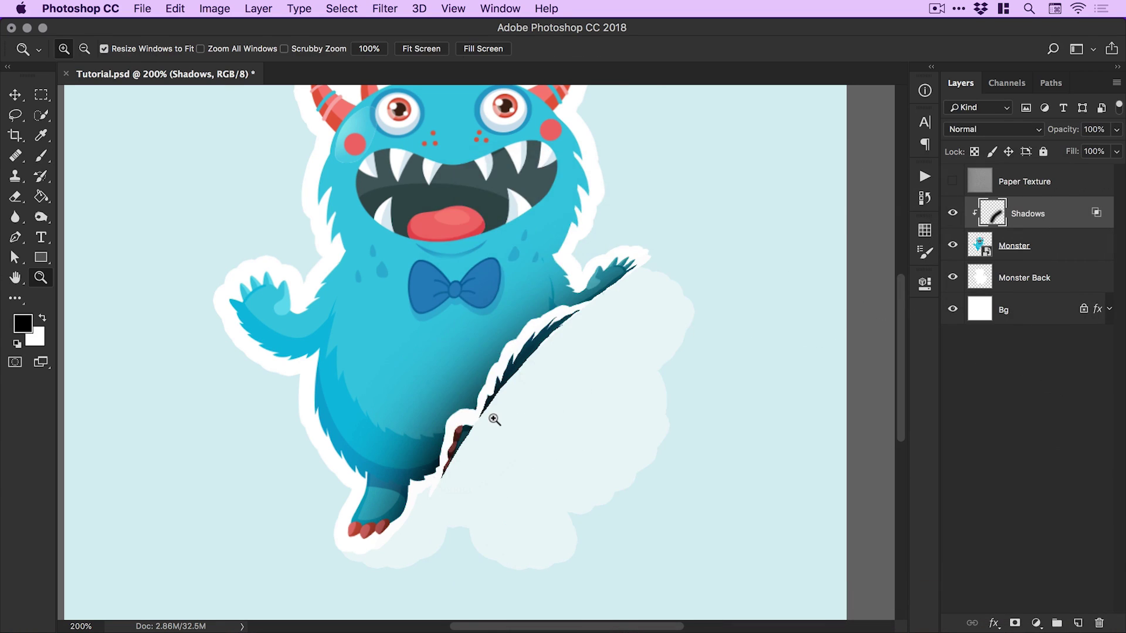
left_click(515, 343)
key("v")
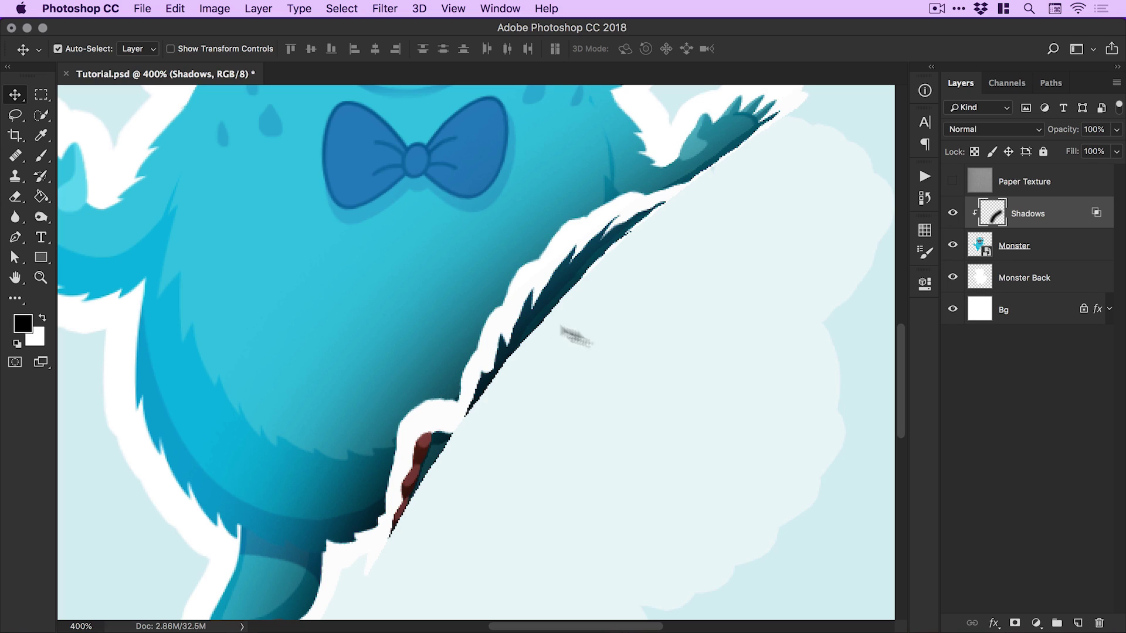
Add a new layer above Shadows, clip it to Shadows, and name it Underside.
left_click(1078, 624)
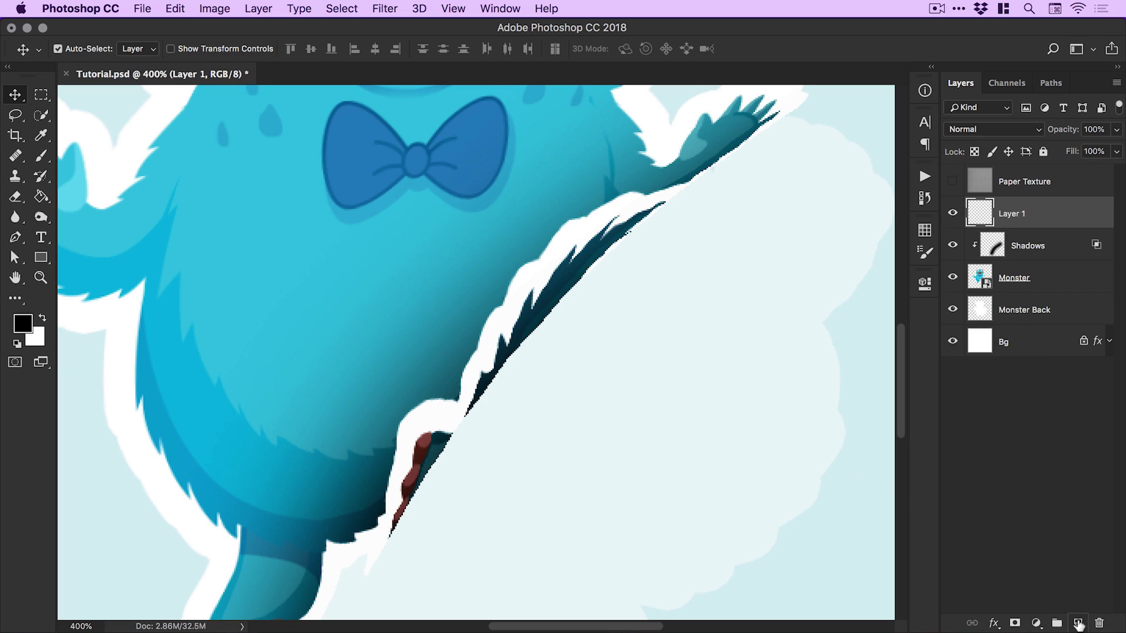
right_click(1024, 213)
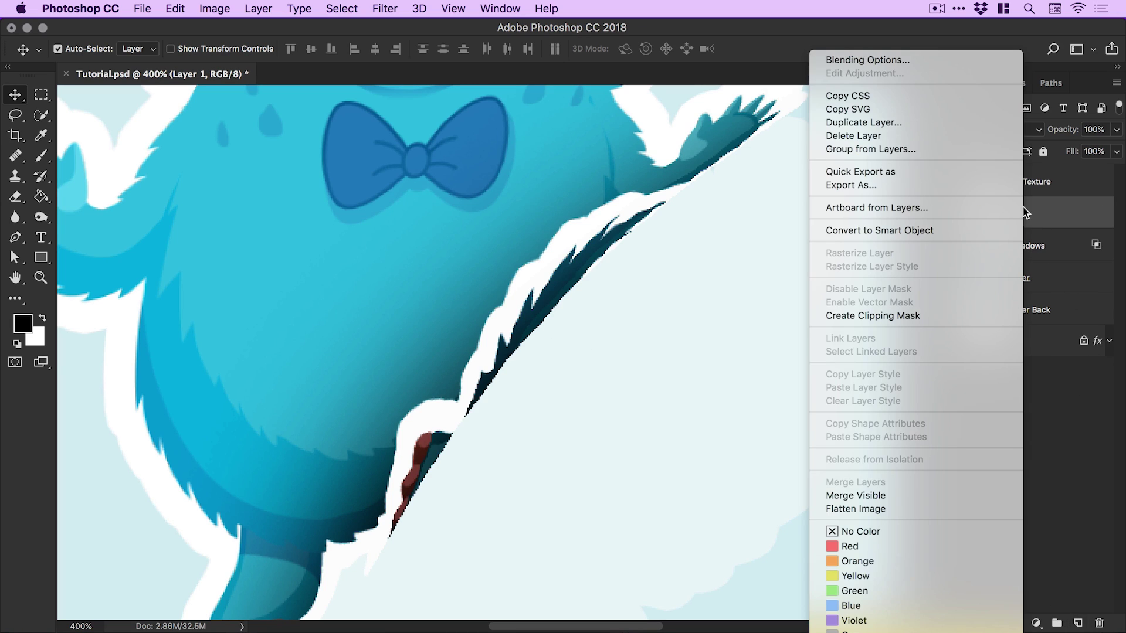
left_click(891, 315)
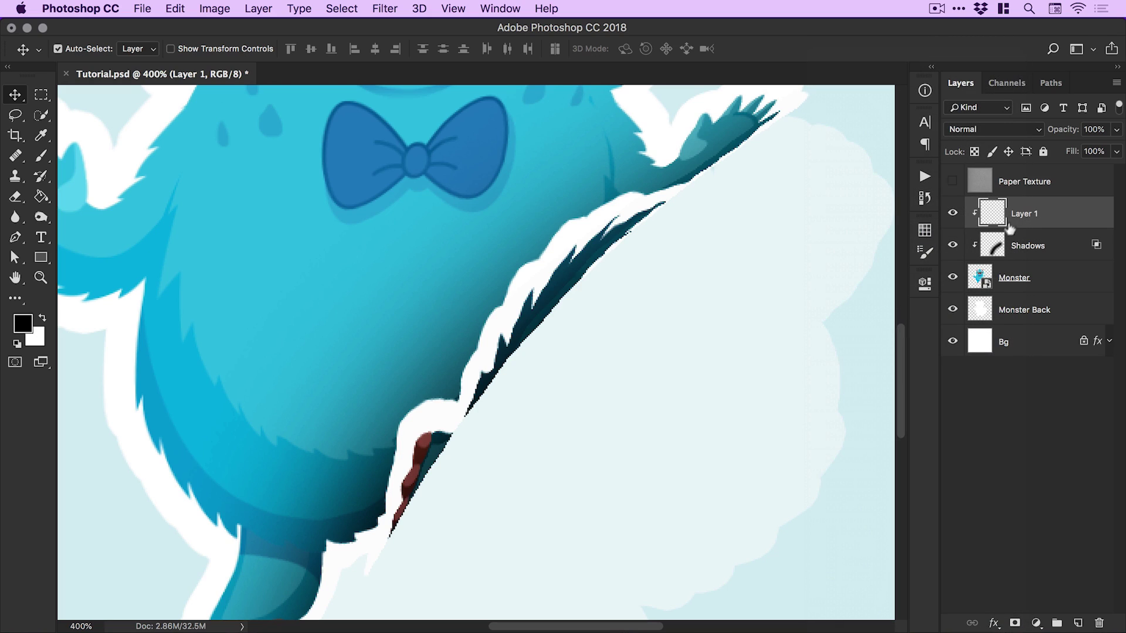
type("Underside")
Commit the Underside name and set the foreground colour to pure white.
key("Return")
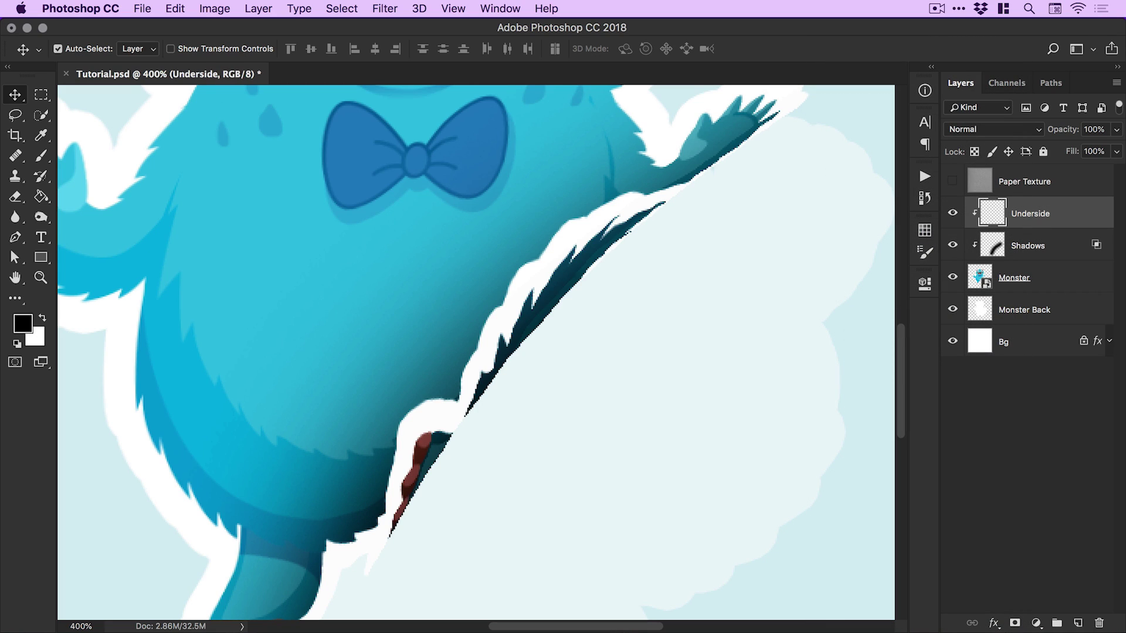
left_click(26, 333)
left_click_drag(563, 311, 553, 265)
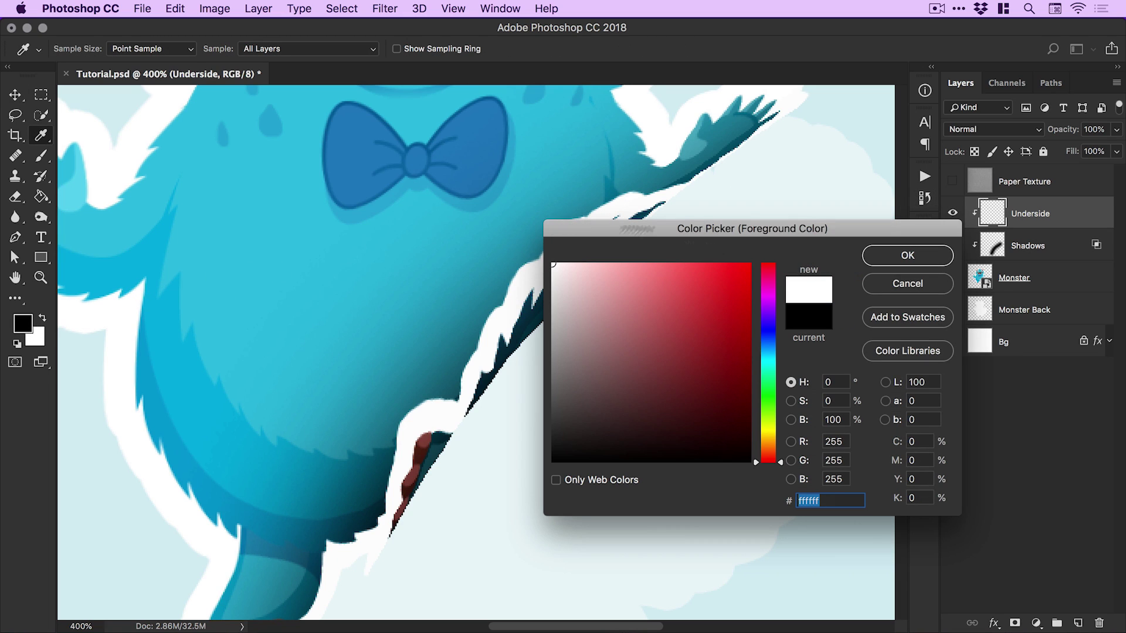
left_click(892, 258)
With a small brush, paint white over the dark streak along the peeled edge.
key("b")
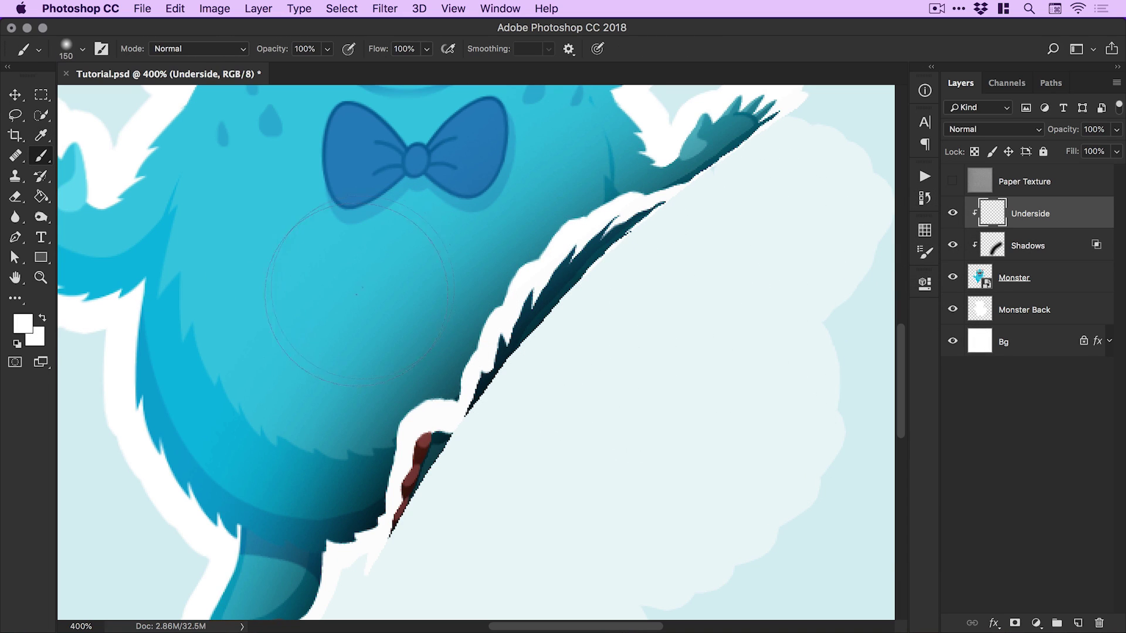
key("bracketleft")
key("bracketleft")
key("bracketleft")
mouse_move(264, 335)
left_mouse_down()
mouse_move(151, 465)
mouse_move(170, 402)
mouse_move(181, 252)
mouse_move(343, 375)
mouse_move(411, 505)
left_mouse_up()
key("ctrl+z")
key("bracketleft")
key("bracketleft")
key("bracketleft")
key("bracketleft")
key("bracketleft")
key("bracketleft")
key("bracketleft")
key("bracketleft")
key("bracketleft")
key("bracketleft")
mouse_move(395, 535)
left_mouse_down()
mouse_move(424, 437)
mouse_move(410, 498)
mouse_move(434, 437)
mouse_move(457, 435)
mouse_move(502, 348)
mouse_move(571, 278)
mouse_move(575, 258)
mouse_move(621, 235)
mouse_move(601, 240)
mouse_move(617, 224)
mouse_move(661, 216)
left_mouse_up()
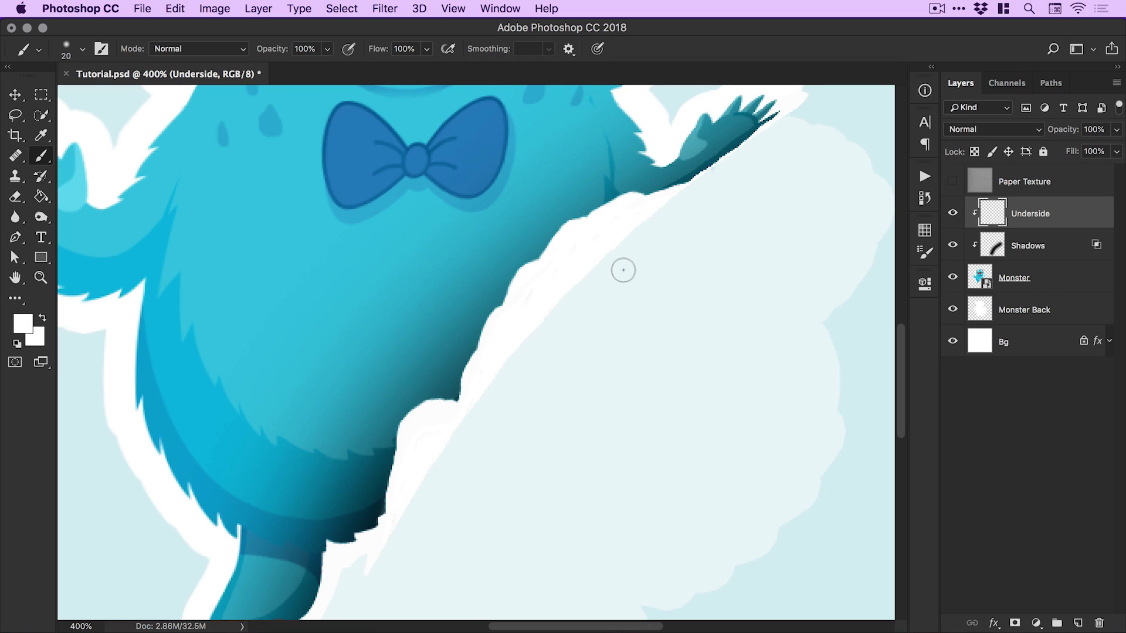
scroll(623, 268, "up", 1)
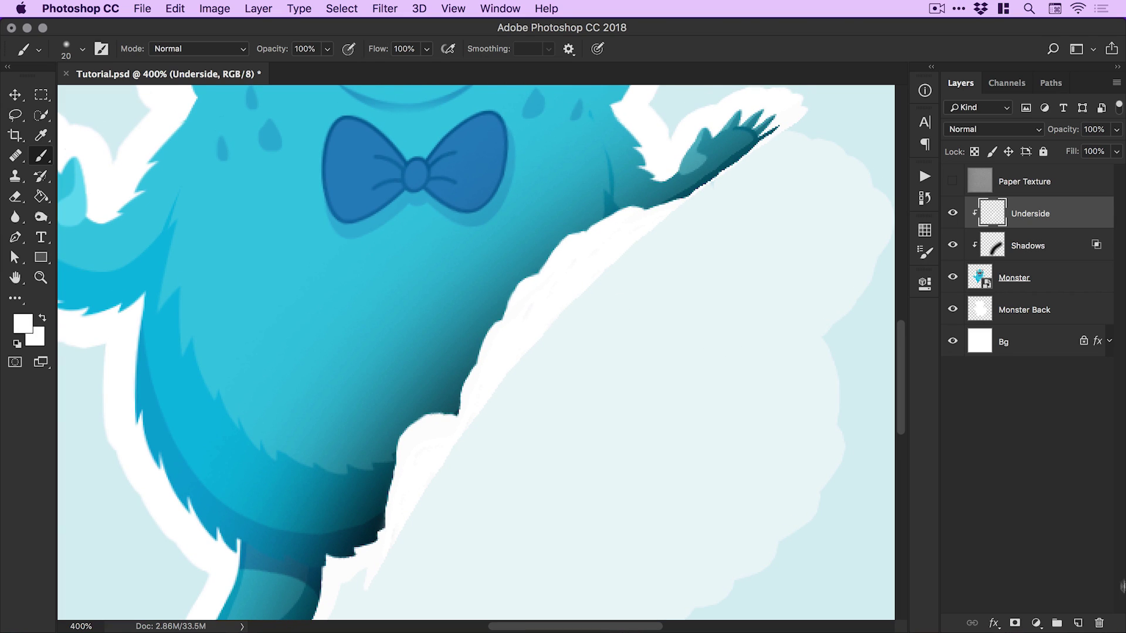
Add a new layer clipped to Underside and name it Gradient.
left_click(1078, 624)
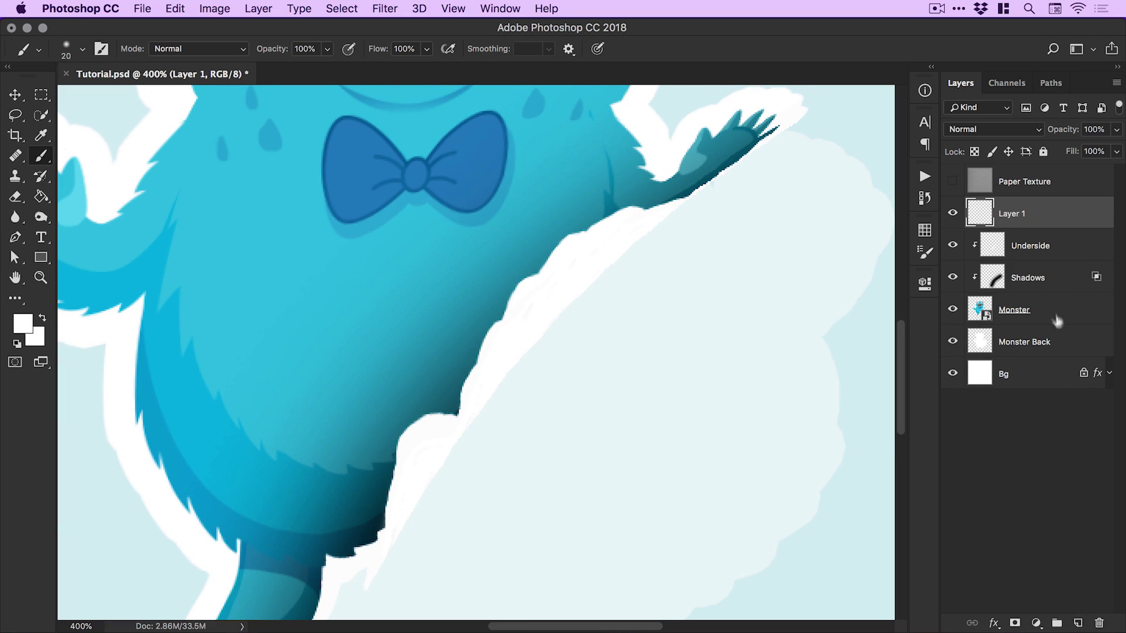
right_click(1032, 215)
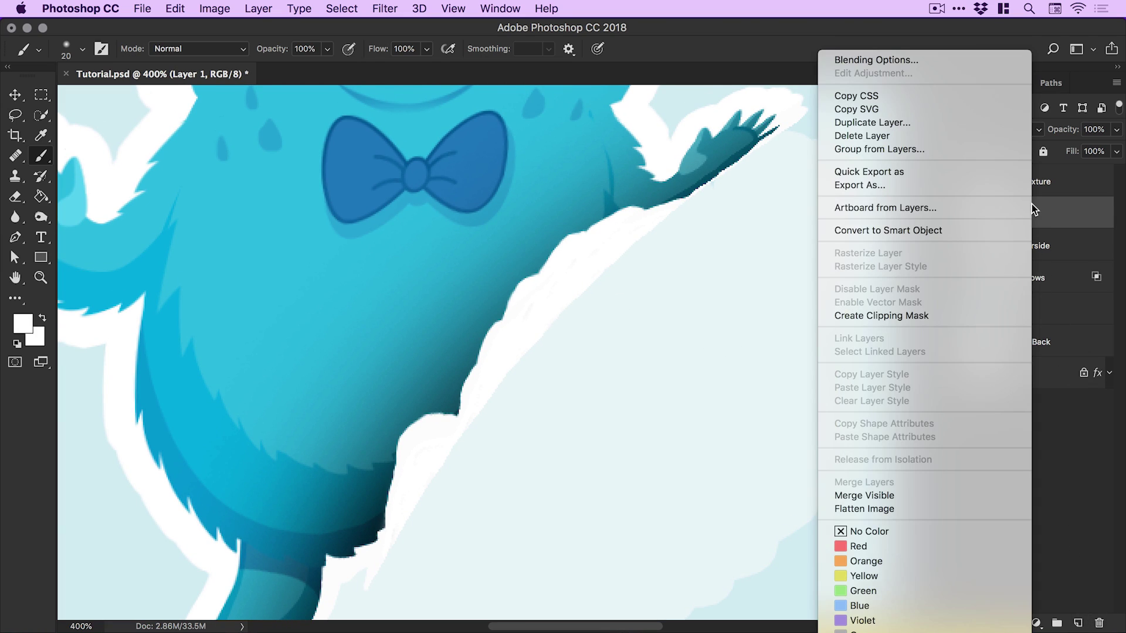
left_click(923, 318)
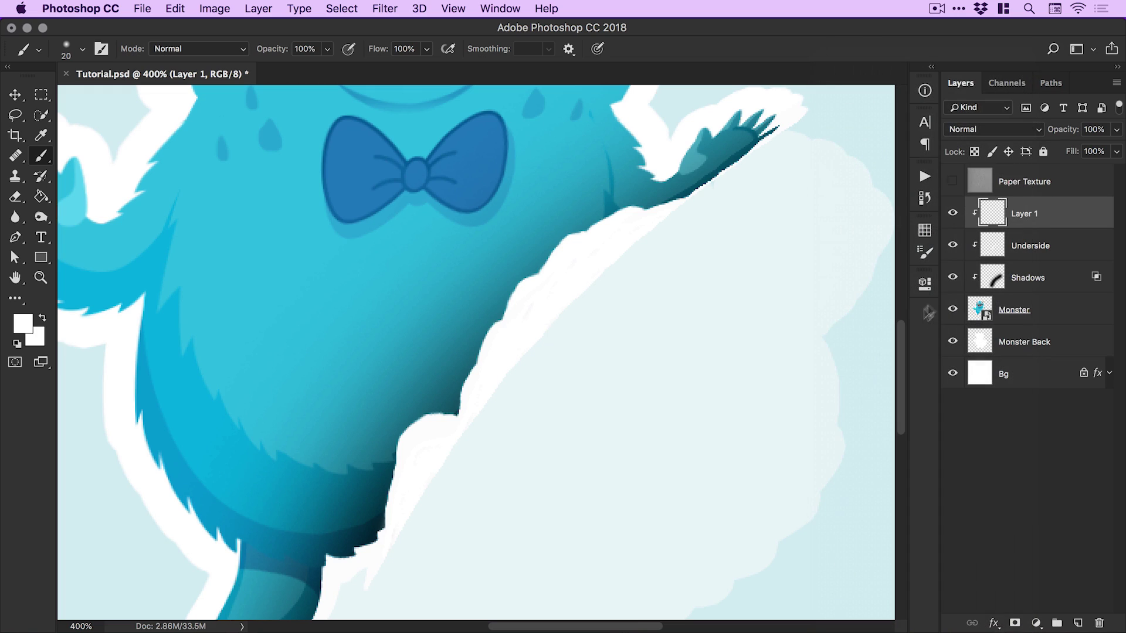
double_click(1024, 215)
type("Gradient")
key("Return")
Set foreground to 000000 and brush soft dark shading along the peeled edge.
key("super+minus")
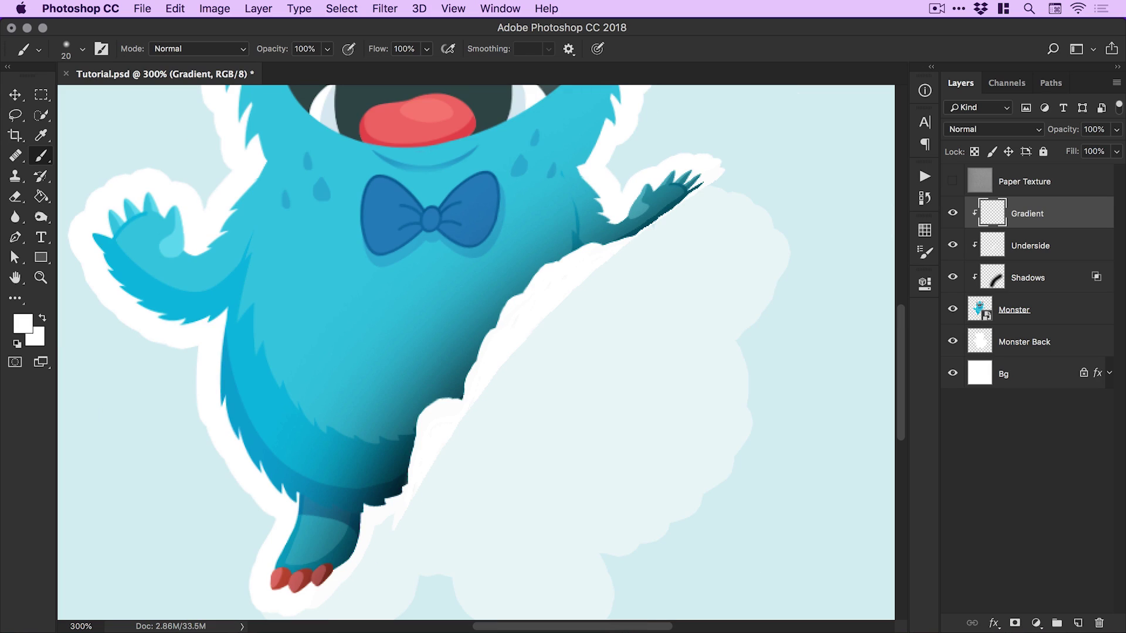
left_click(23, 326)
type("000000")
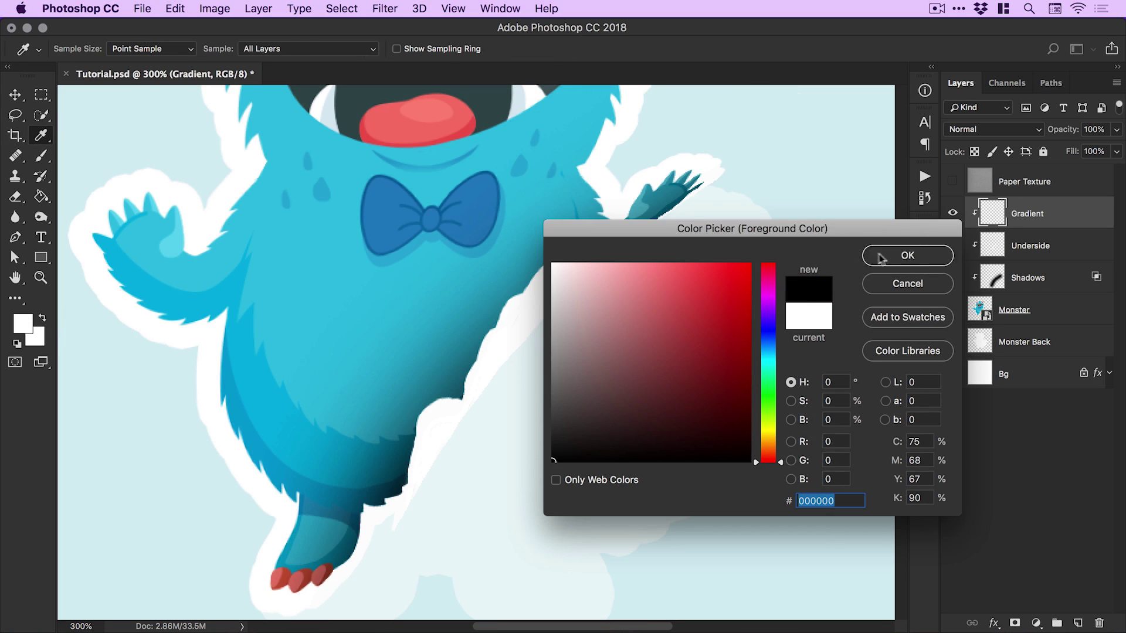
key("Return")
key("bracketright")
key("bracketright")
key("bracketright")
key("bracketright")
key("bracketright")
key("bracketright")
key("bracketright")
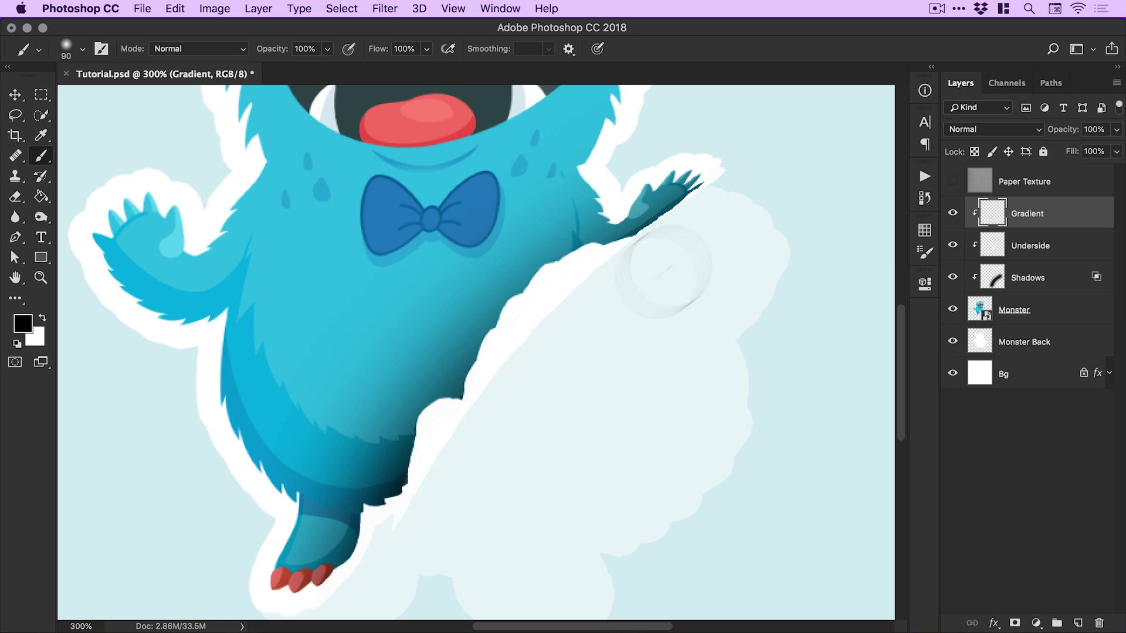
scroll(703, 252, "down", 2)
scroll(704, 252, "left", 1)
mouse_move(686, 225)
left_mouse_down()
mouse_move(480, 495)
mouse_move(473, 534)
left_mouse_up()
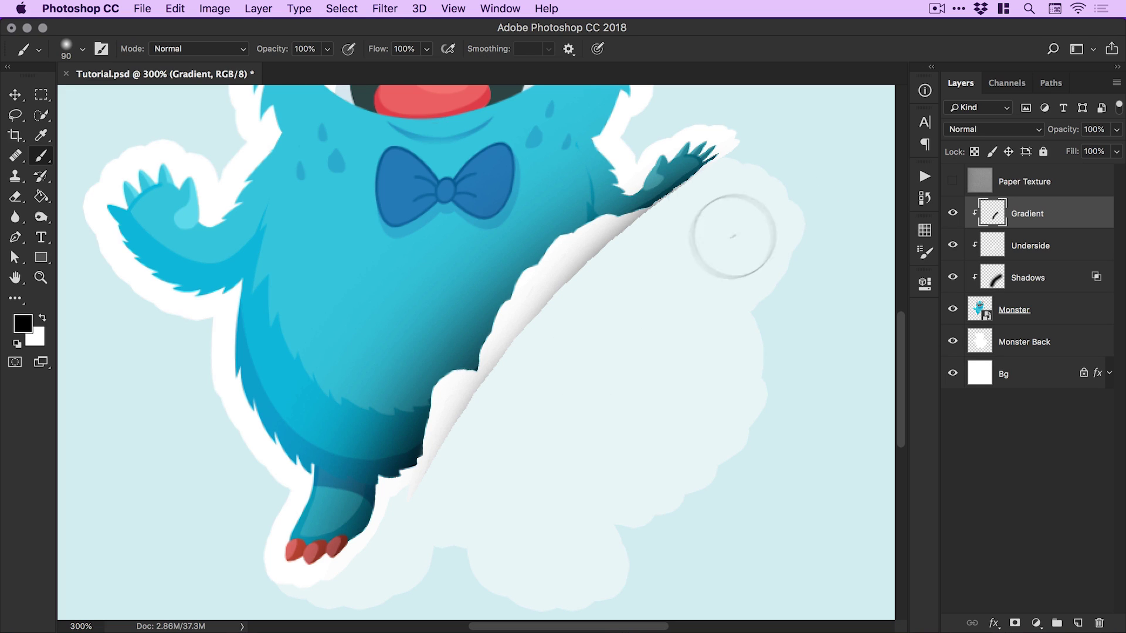
mouse_move(661, 281)
left_mouse_down()
mouse_move(702, 307)
mouse_move(694, 334)
left_mouse_up()
key("v")
left_click(952, 214)
left_click(953, 214)
key("super+minus")
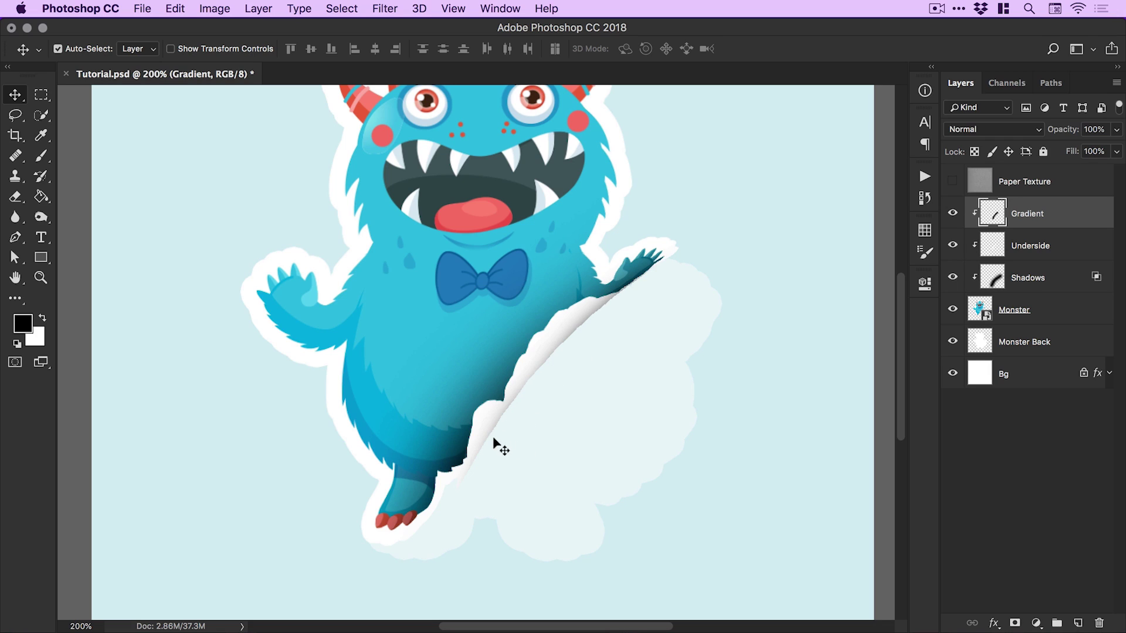
left_click(952, 216)
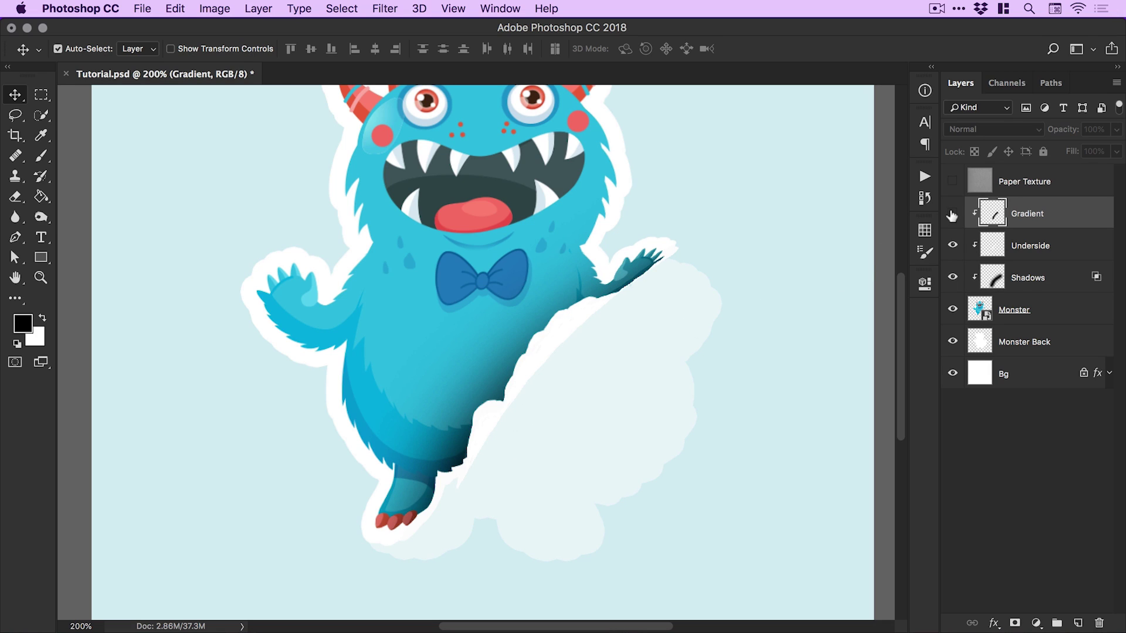
left_click(952, 216)
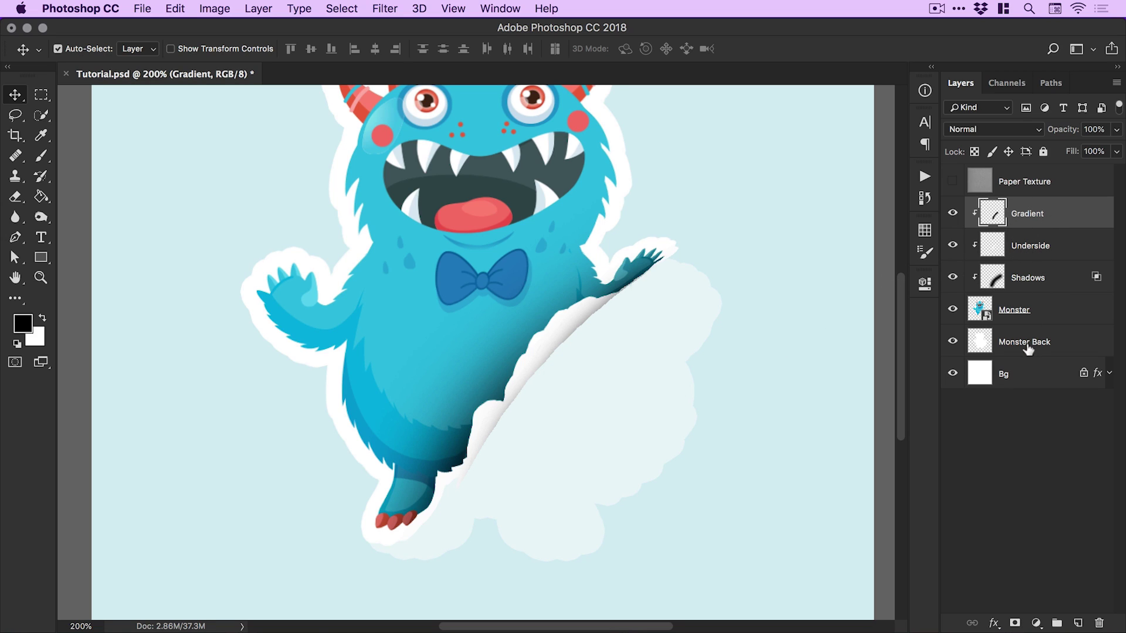
Add a layer named Shadows above Monster Back and clip it to Monster Back.
left_click(1028, 346)
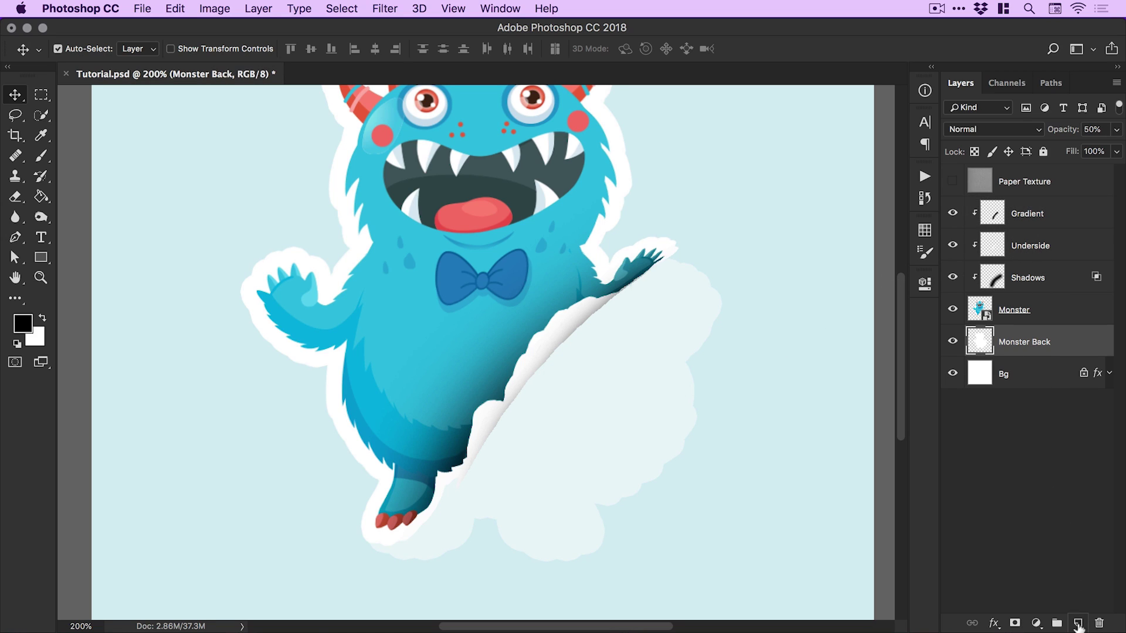
left_click(1078, 624)
double_click(1020, 343)
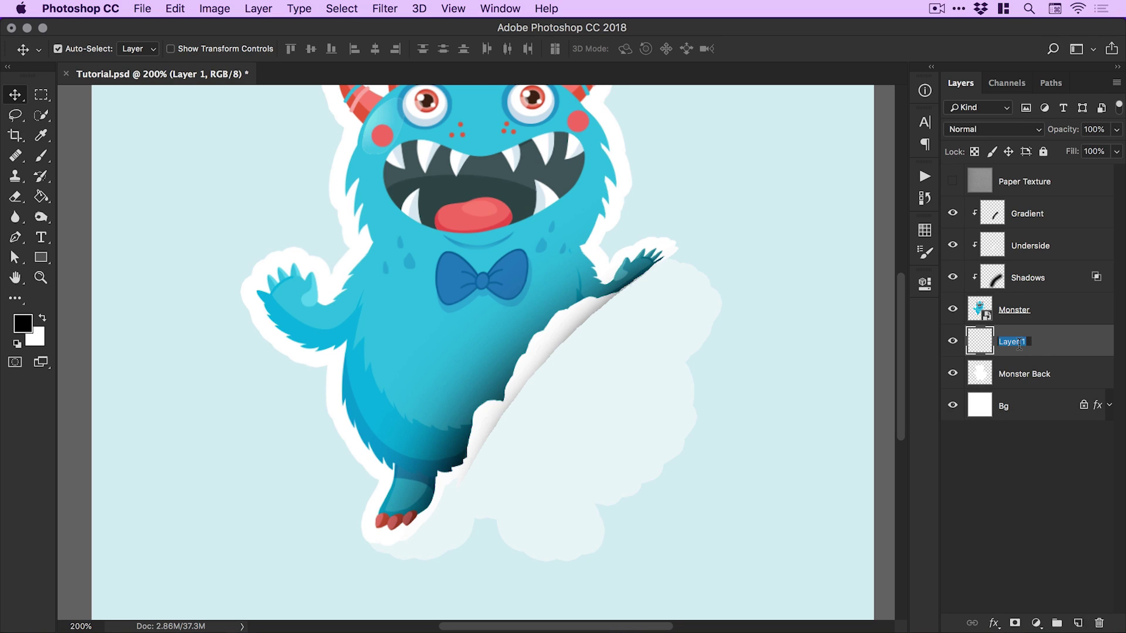
type("Shadows")
key("Return")
right_click(1019, 346)
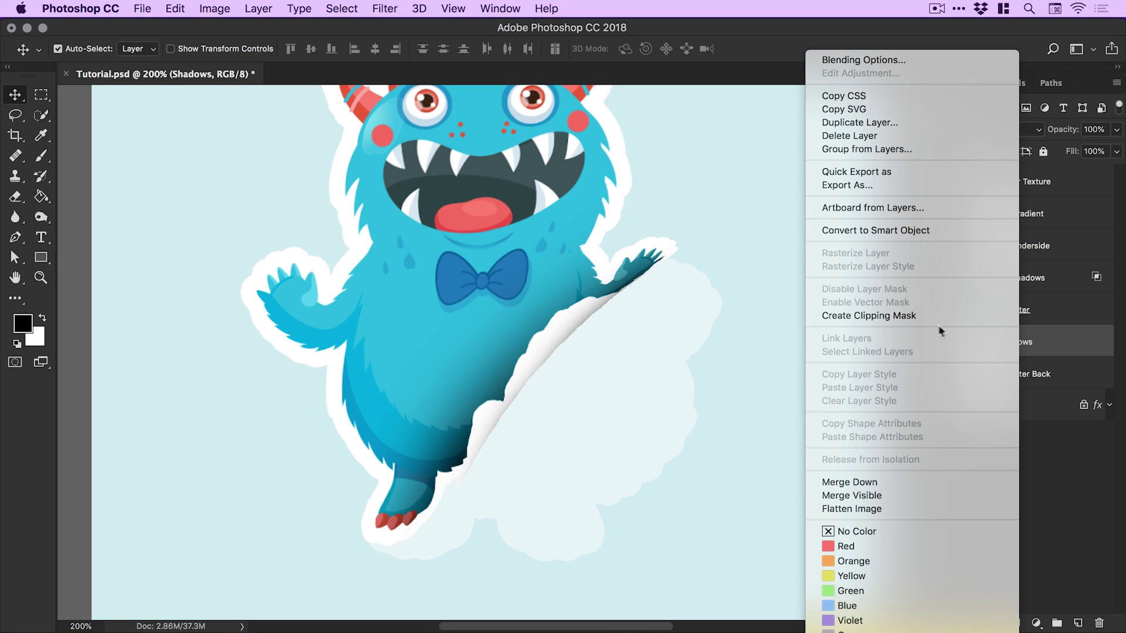
left_click(903, 318)
With a 250px soft brush, paint a dark shadow along the peeled edge.
key("b")
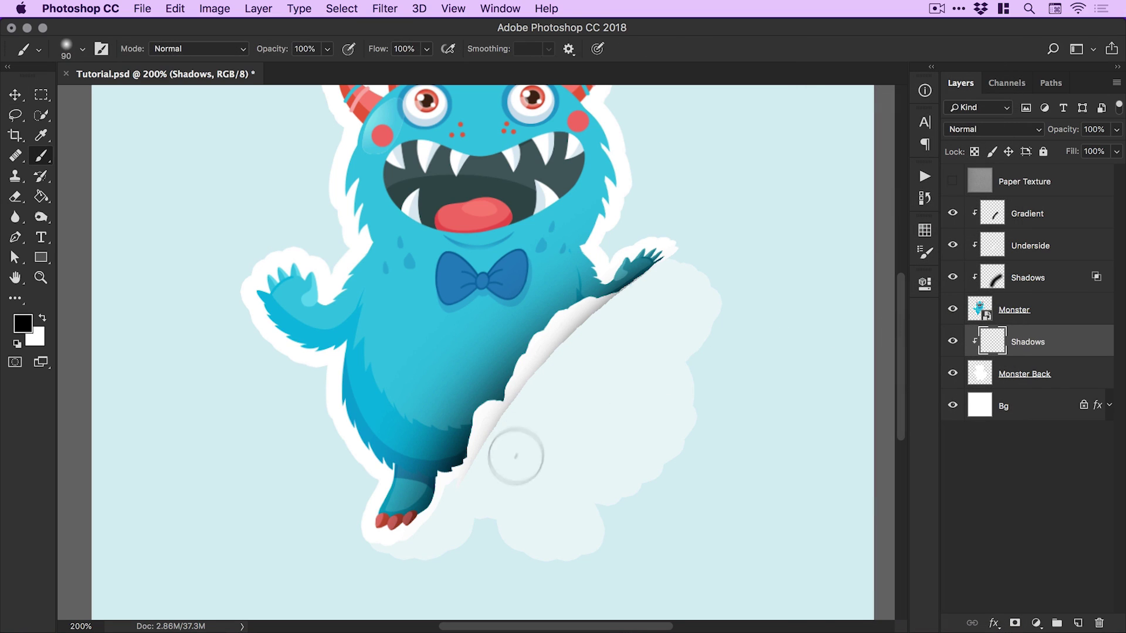
key("bracketright")
key("bracketright")
key("bracketright")
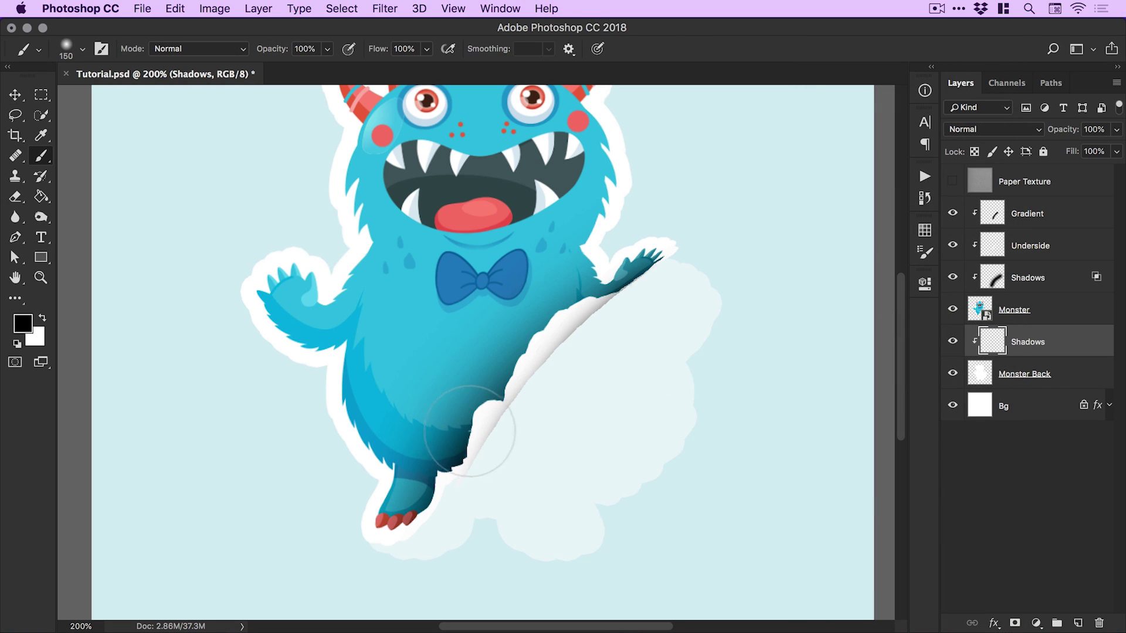
key("bracketright")
key("bracketright")
left_click_drag(493, 438, 478, 346)
left_click_drag(582, 307, 543, 319)
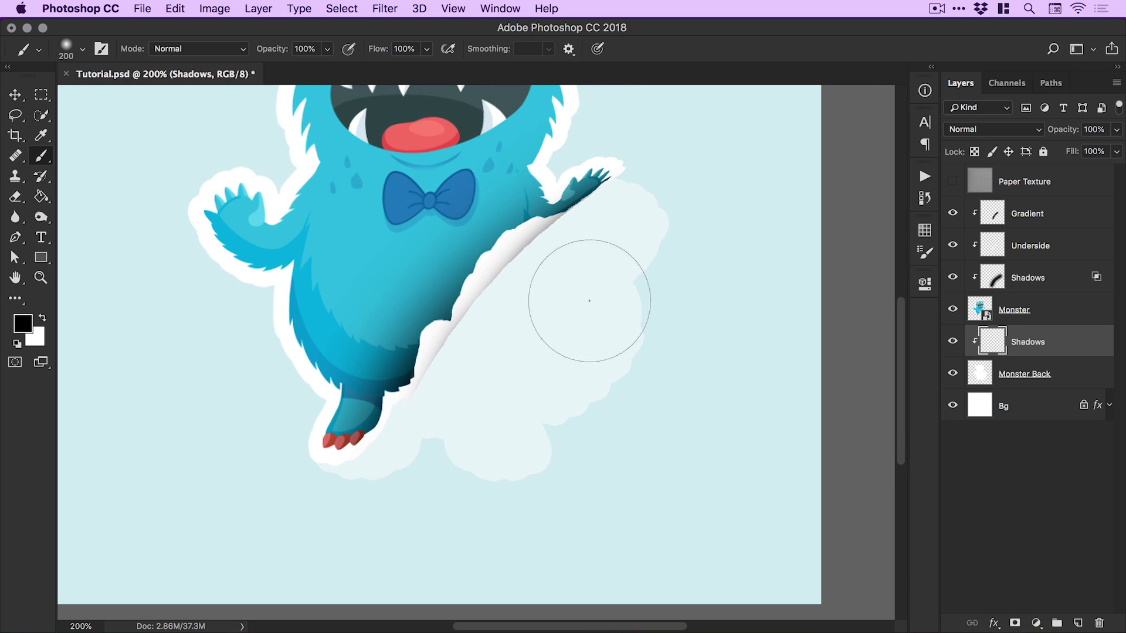
key("bracketright")
key("super+minus")
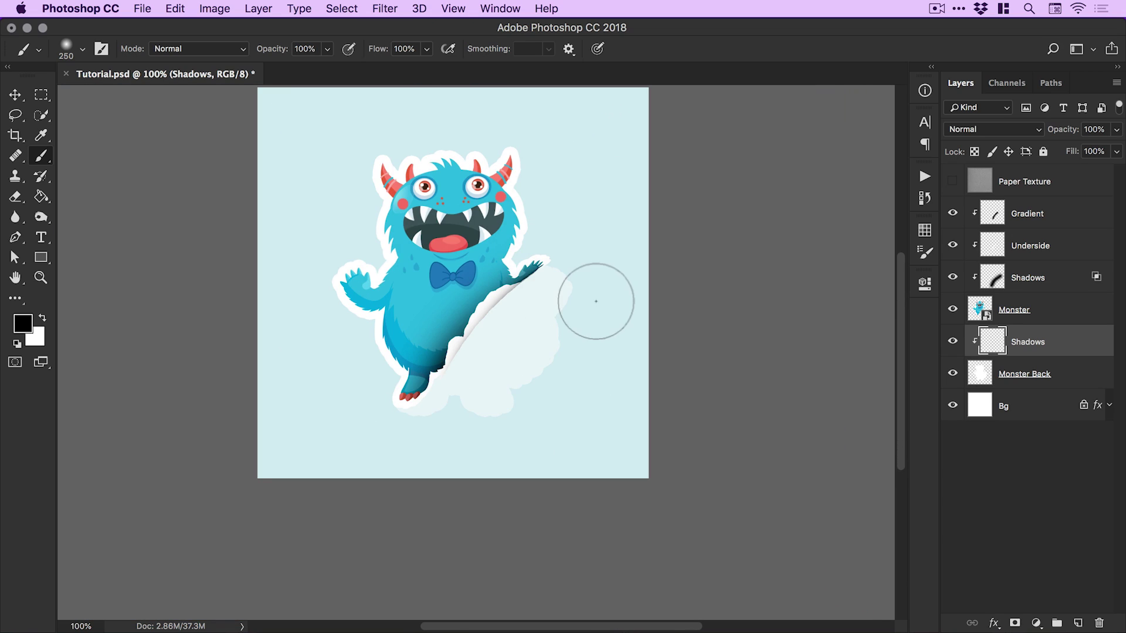
mouse_move(596, 277)
left_mouse_down()
mouse_move(510, 358)
mouse_move(443, 447)
left_mouse_up()
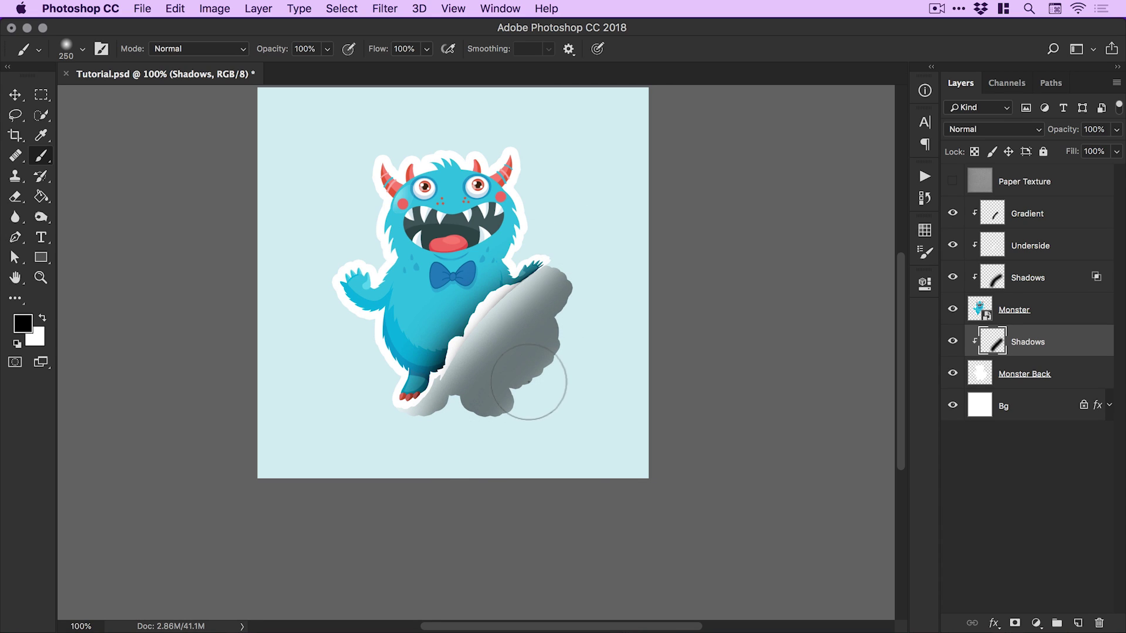
key("super+z")
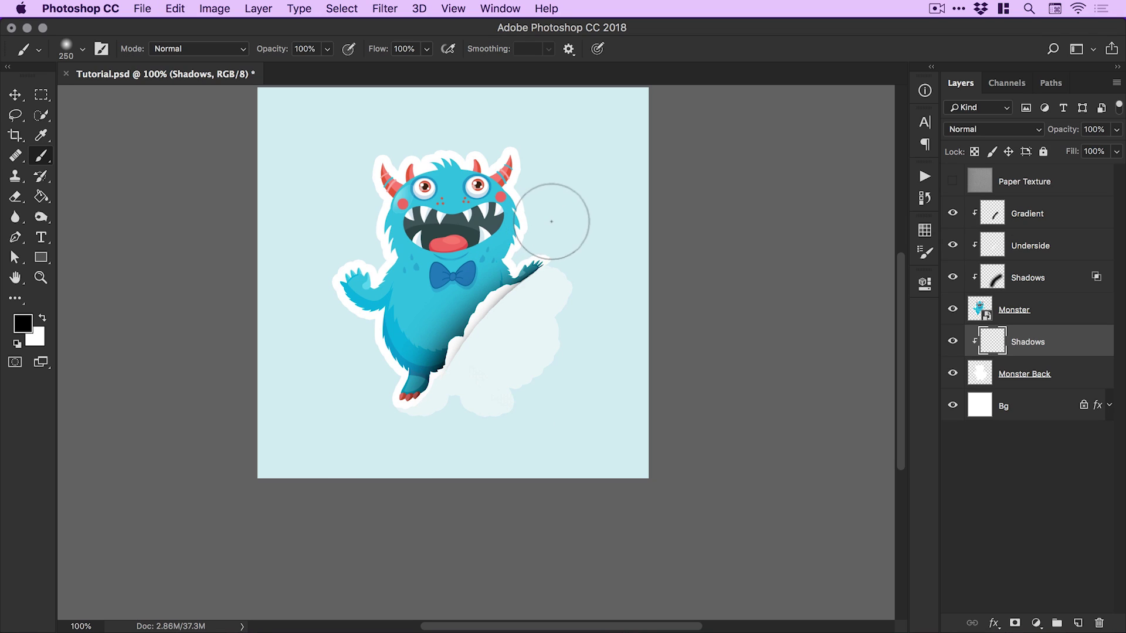
mouse_move(551, 222)
left_mouse_down()
mouse_move(516, 288)
mouse_move(332, 446)
left_mouse_up()
key("super+z")
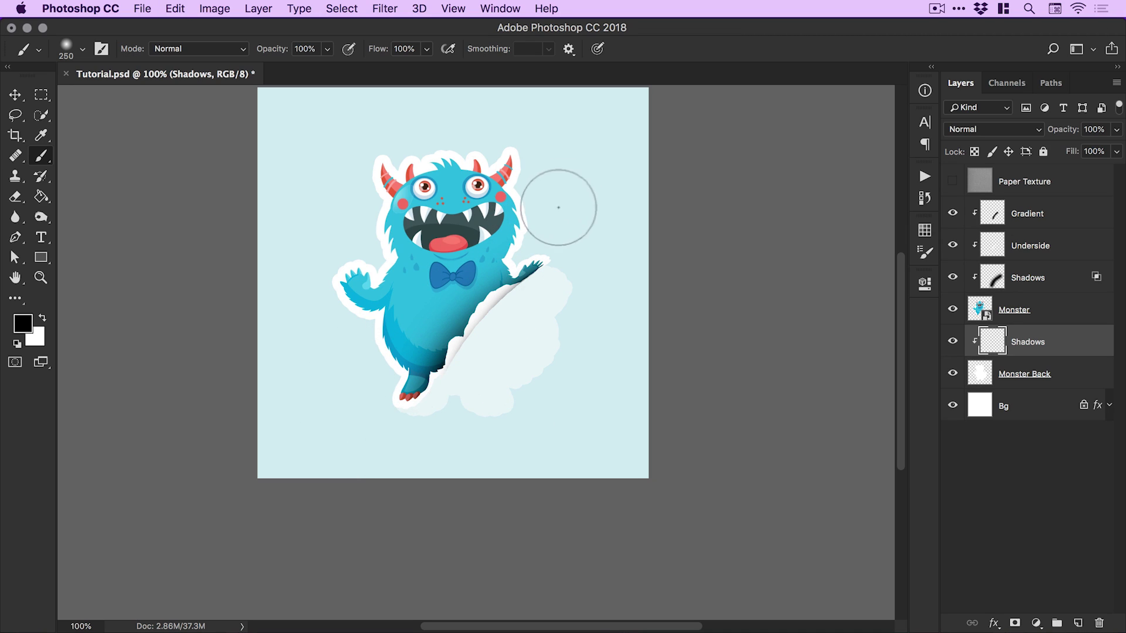
mouse_move(558, 208)
left_mouse_down()
mouse_move(514, 234)
mouse_move(352, 390)
left_mouse_up()
key("z")
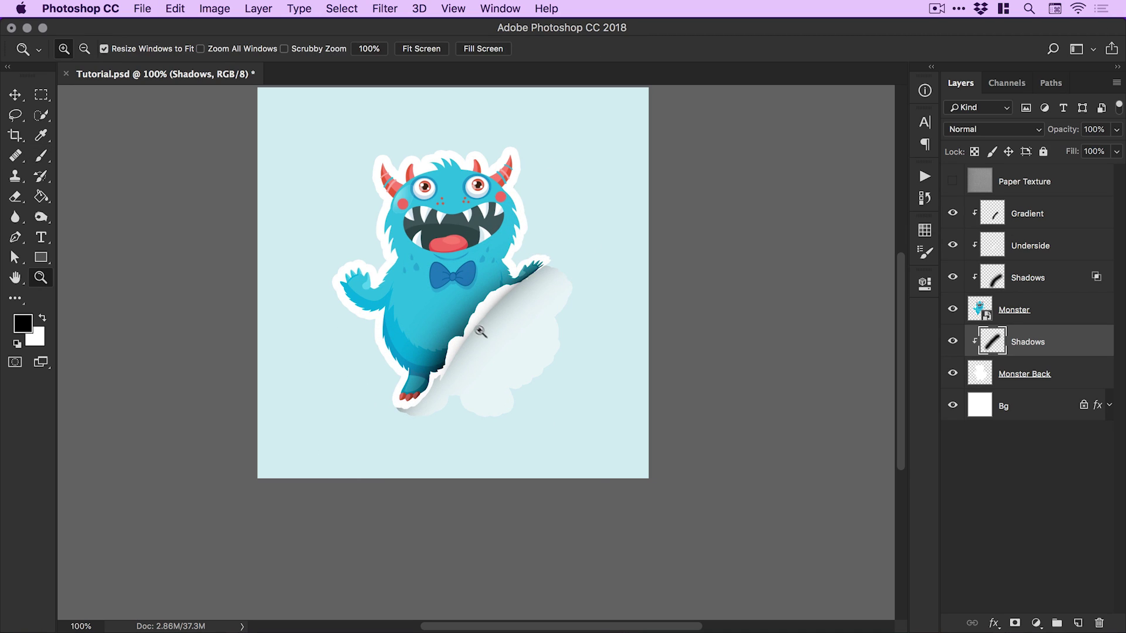
left_click(475, 330)
key("v")
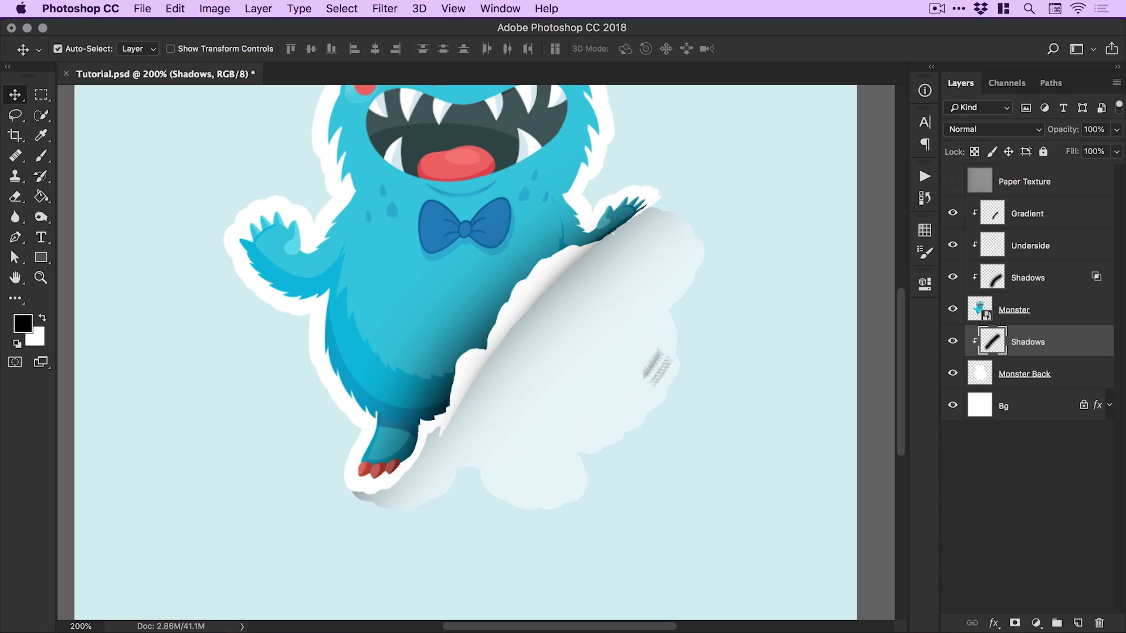
left_click(953, 344)
left_click(953, 344)
left_click(1117, 131)
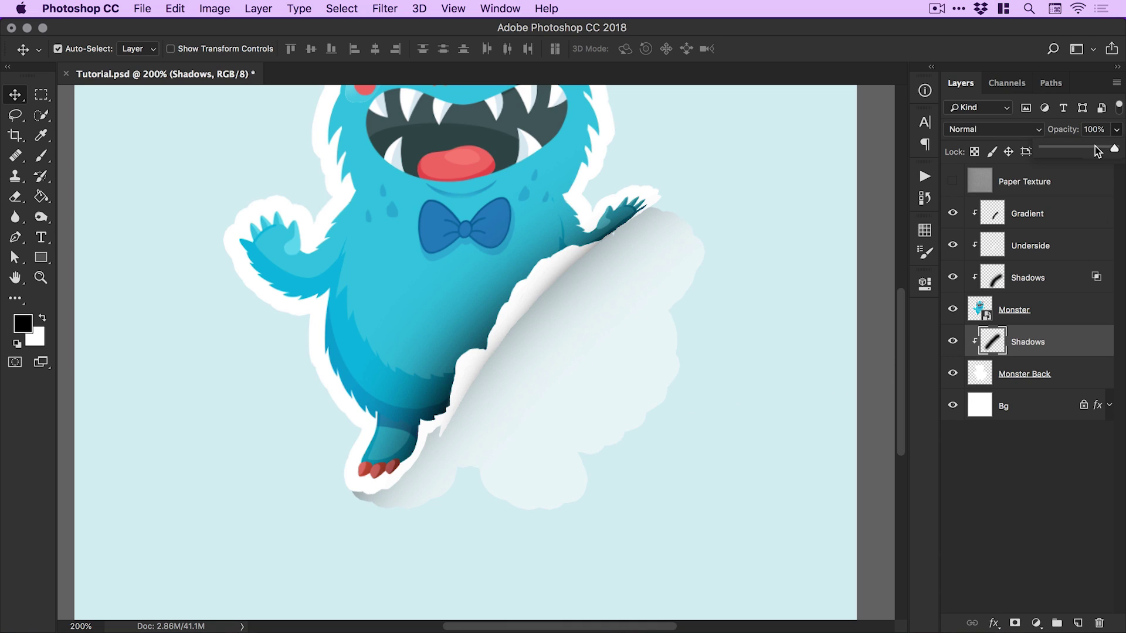
left_click_drag(1098, 151, 1123, 149)
left_click(1033, 213)
left_click_drag(370, 288, 575, 327)
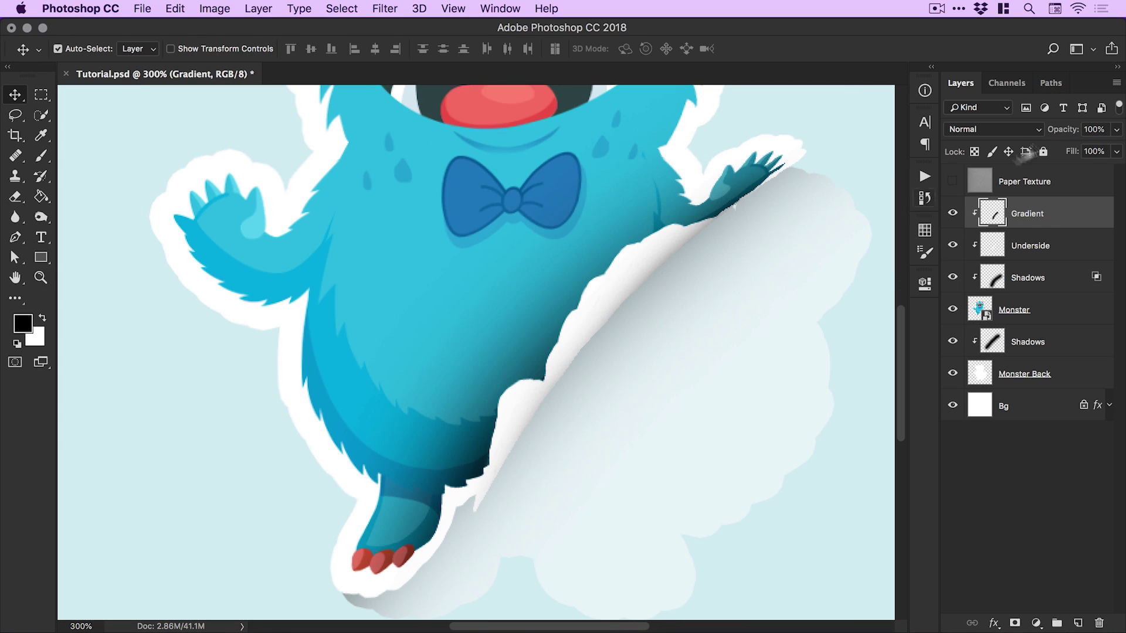
left_click(1117, 130)
mouse_move(1117, 149)
left_mouse_down()
mouse_move(1075, 151)
mouse_move(1123, 150)
left_mouse_up()
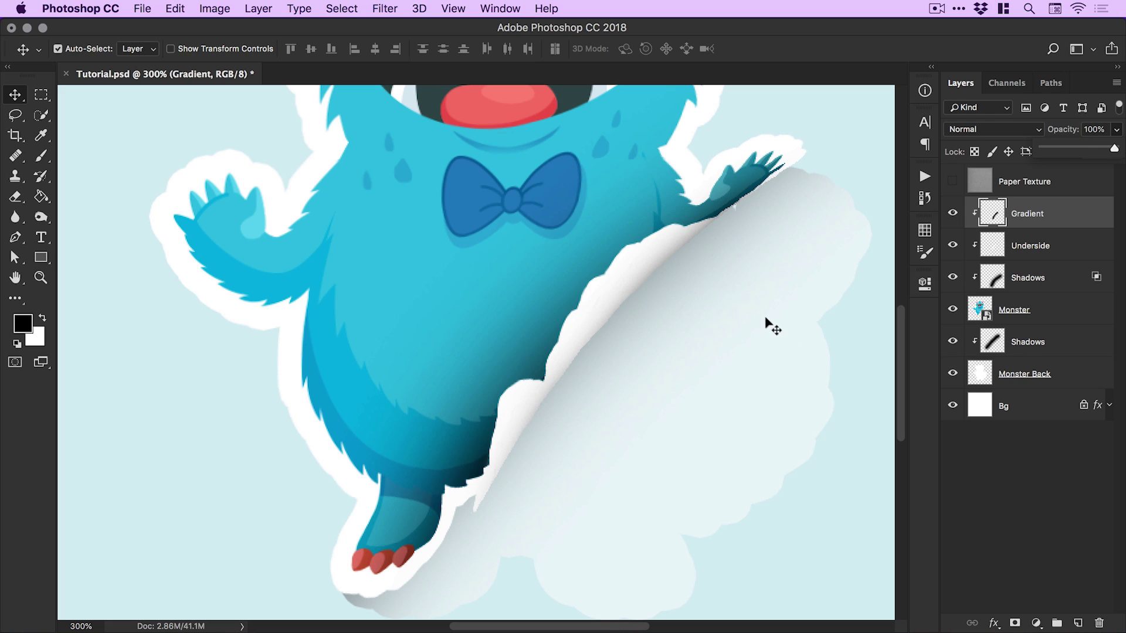
key("super+j")
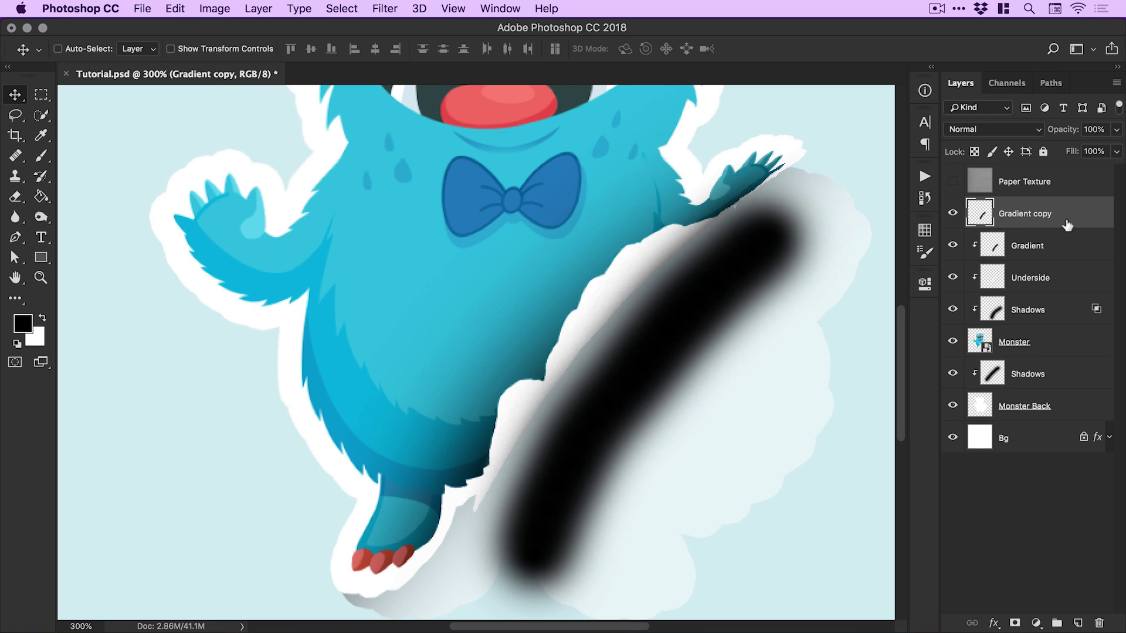
right_click(1067, 226)
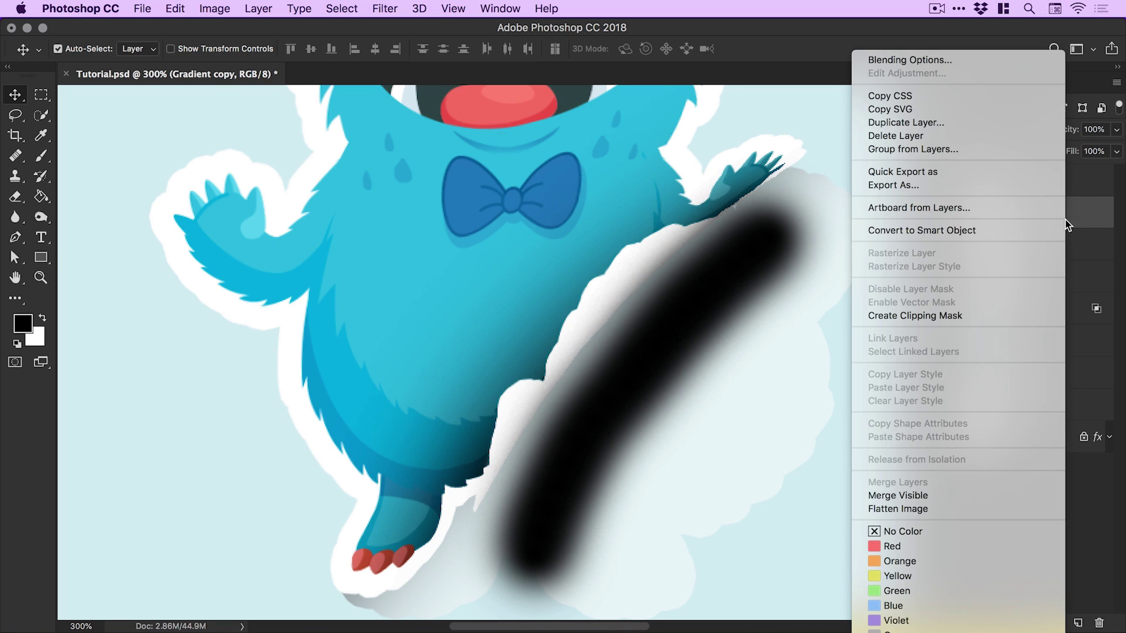
left_click(964, 317)
left_click(1118, 129)
left_click_drag(1117, 147, 1081, 152)
left_click(1059, 217)
key("Delete")
key("super+minus")
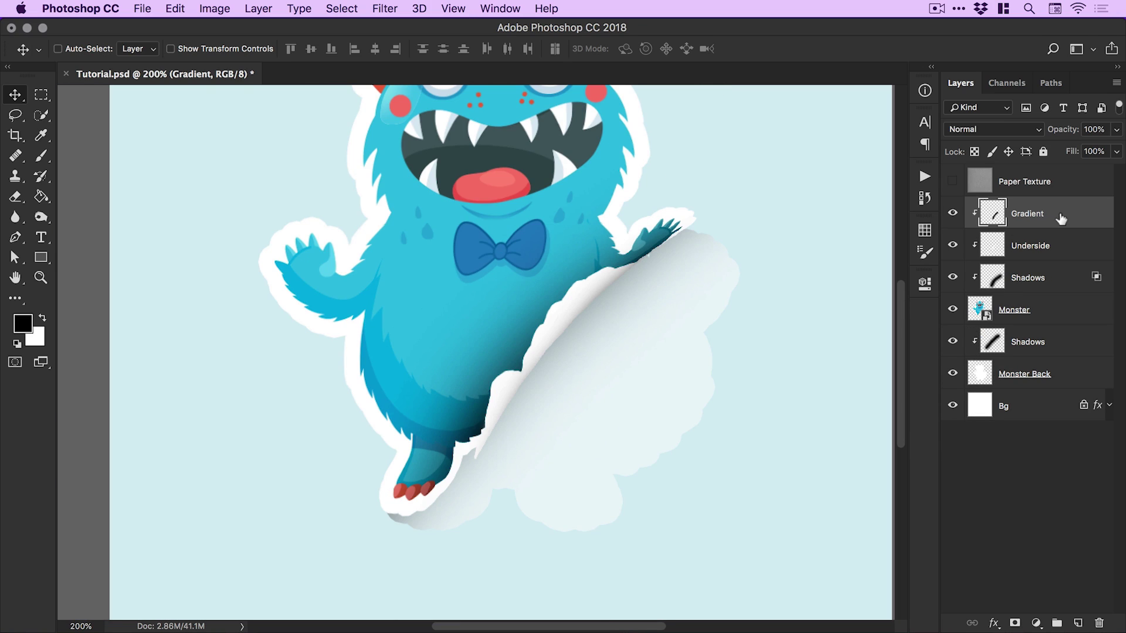
key("super+0")
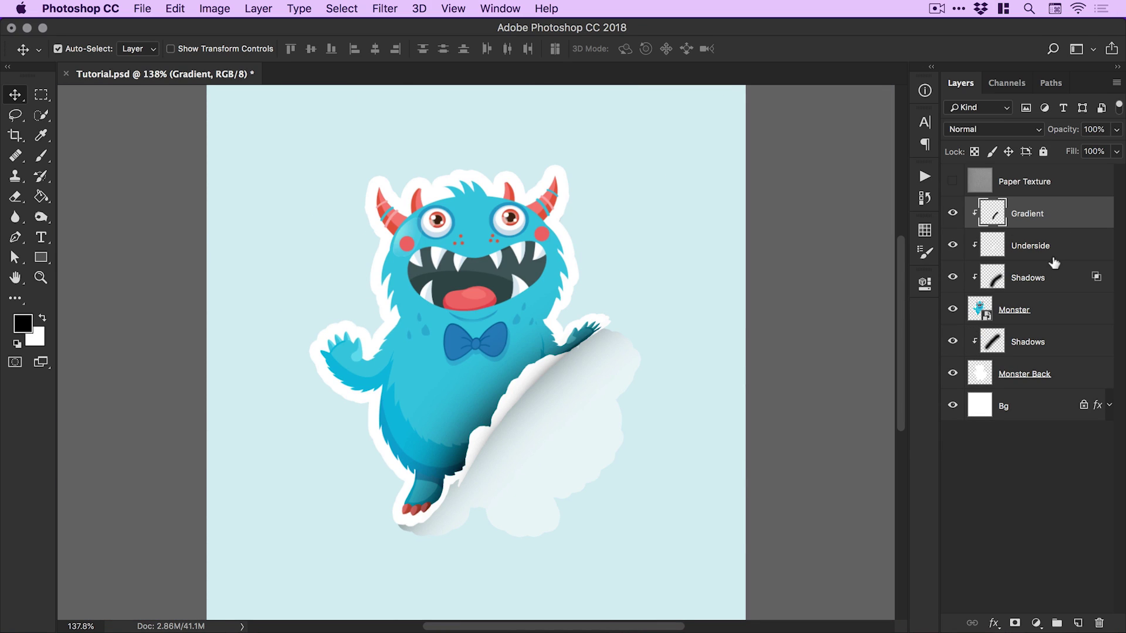
Select Monster Back and set its layer opacity to 70%.
left_click(1038, 376)
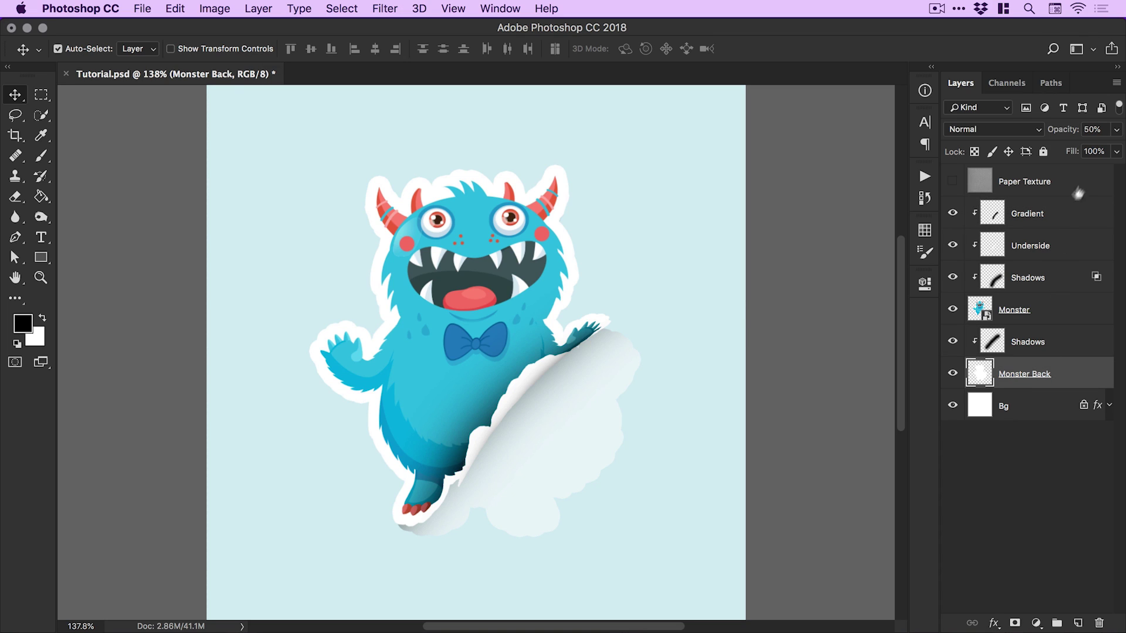
left_click_drag(1120, 134, 1021, 151)
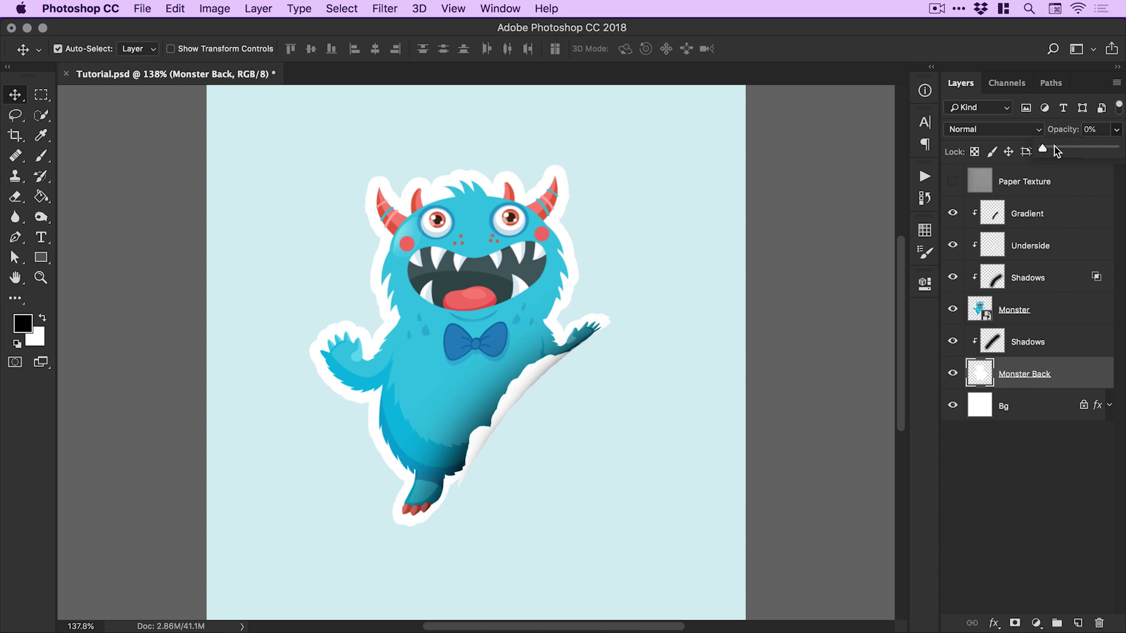
mouse_move(1060, 151)
left_mouse_down()
mouse_move(1122, 148)
mouse_move(1097, 151)
left_mouse_up()
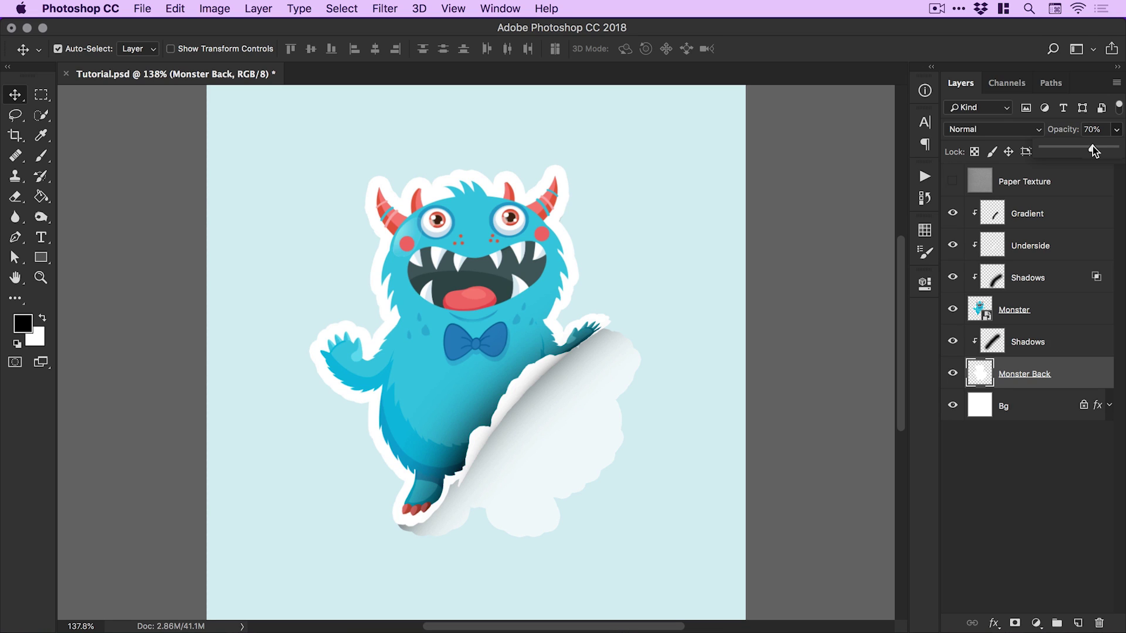
Make the Paper Texture layer visible and set its blend mode to Overlay.
left_click(1027, 183)
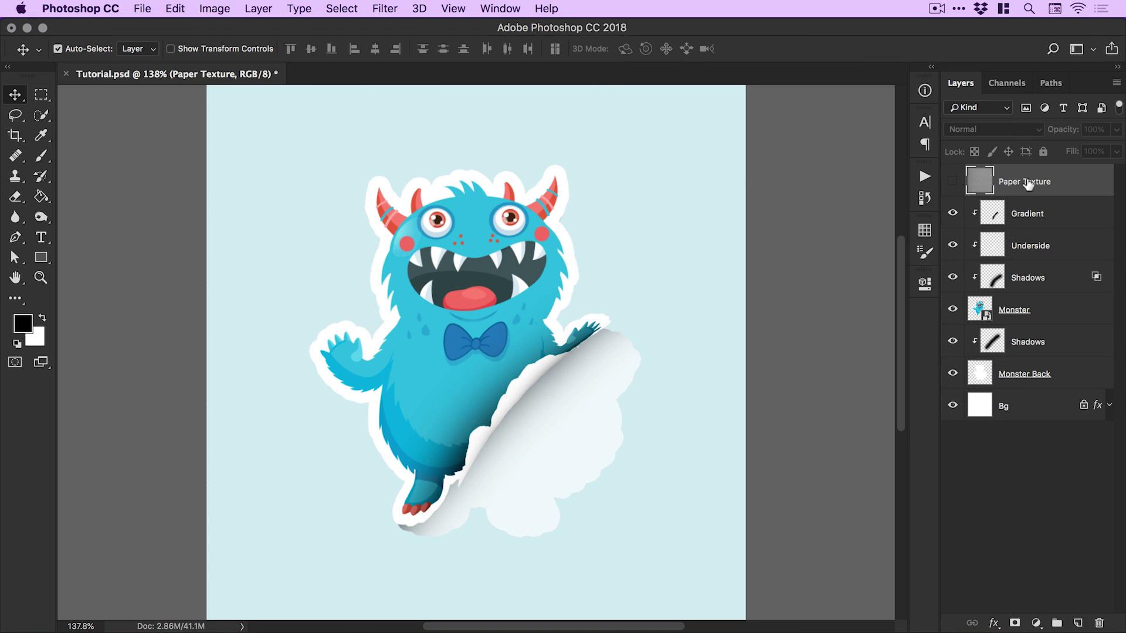
left_click(953, 182)
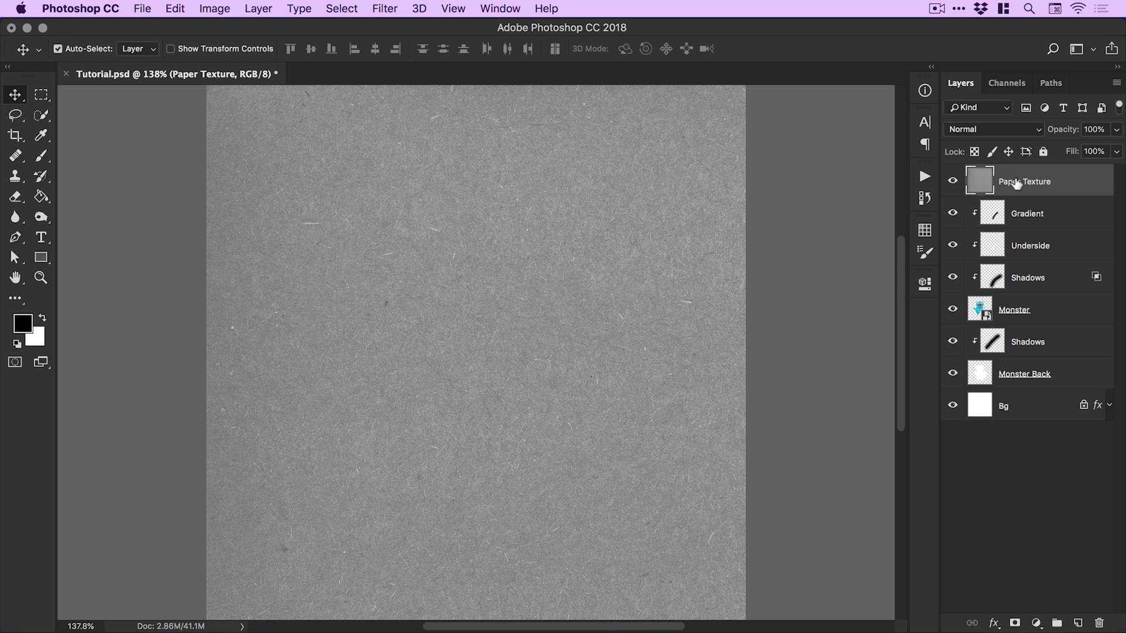
left_click(984, 129)
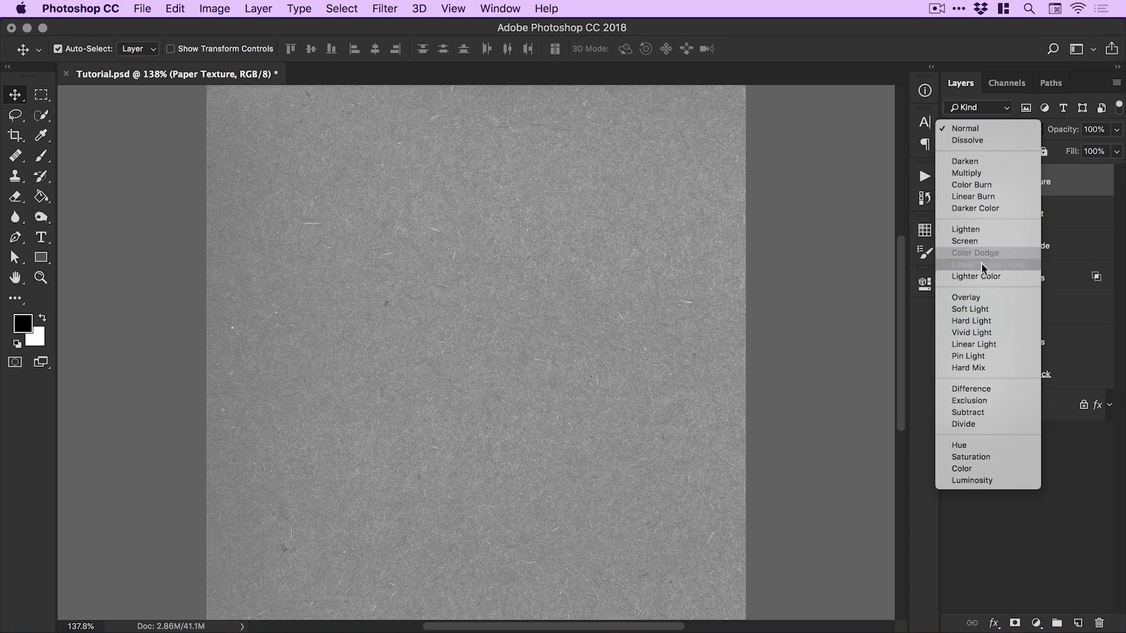
left_click(986, 303)
left_click(477, 359)
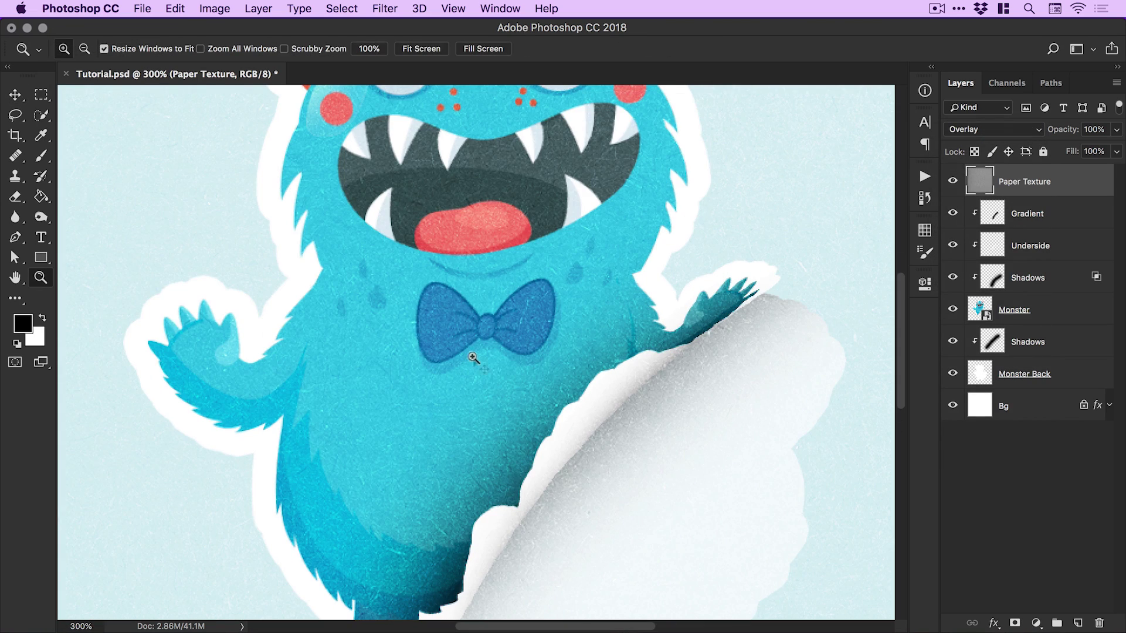
left_click(953, 182)
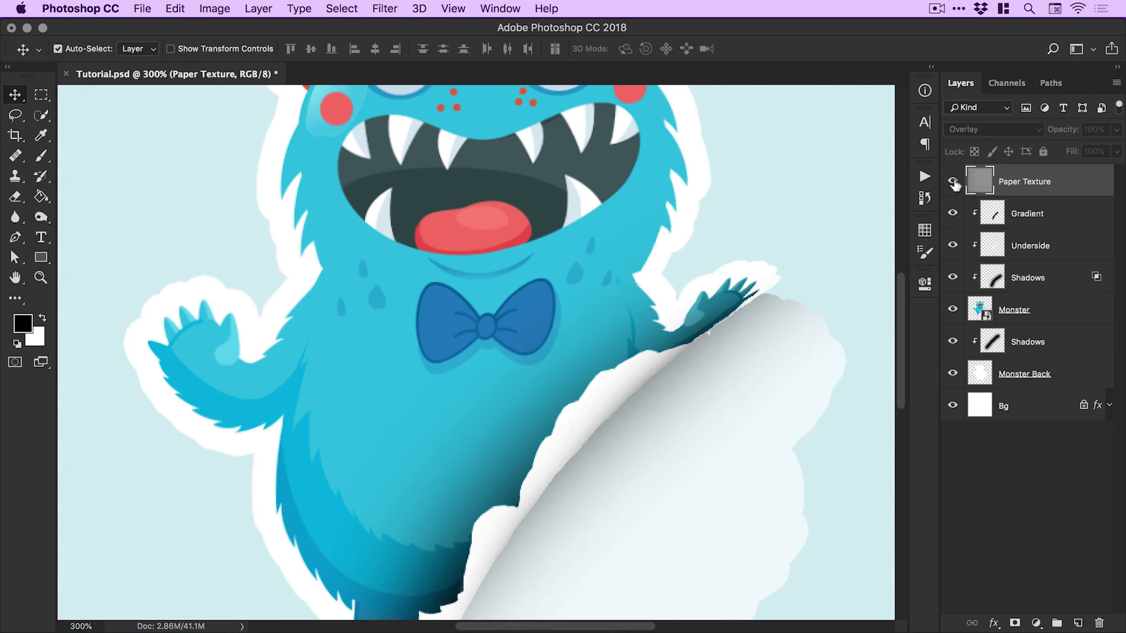
left_click(953, 182)
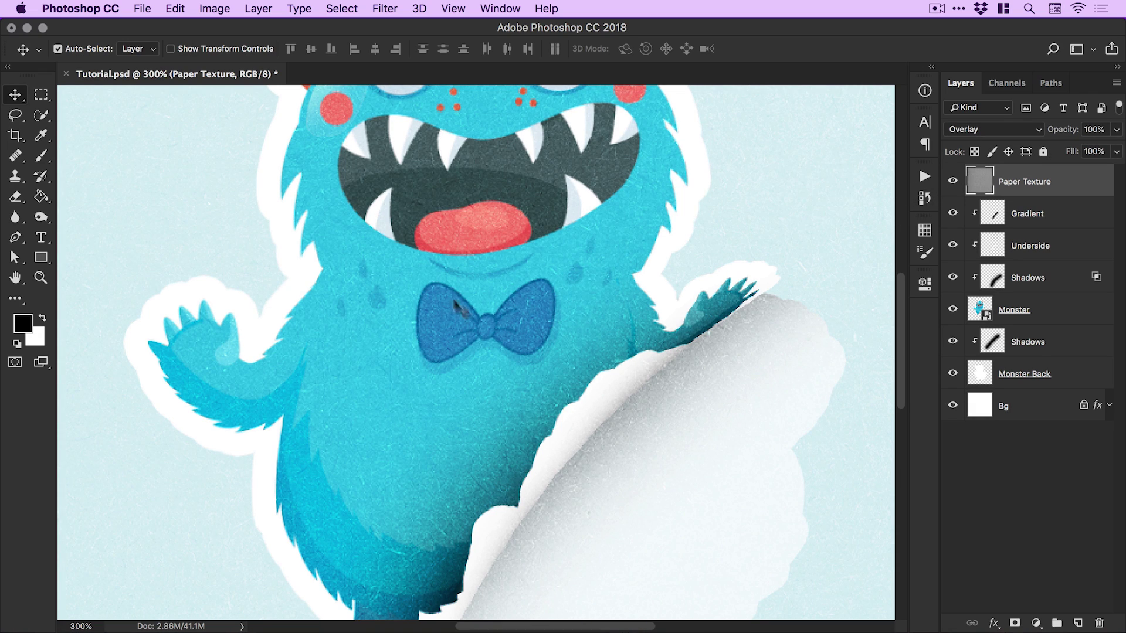
Lower the Paper Texture opacity to about 60% and fit the document on screen.
left_click(1116, 130)
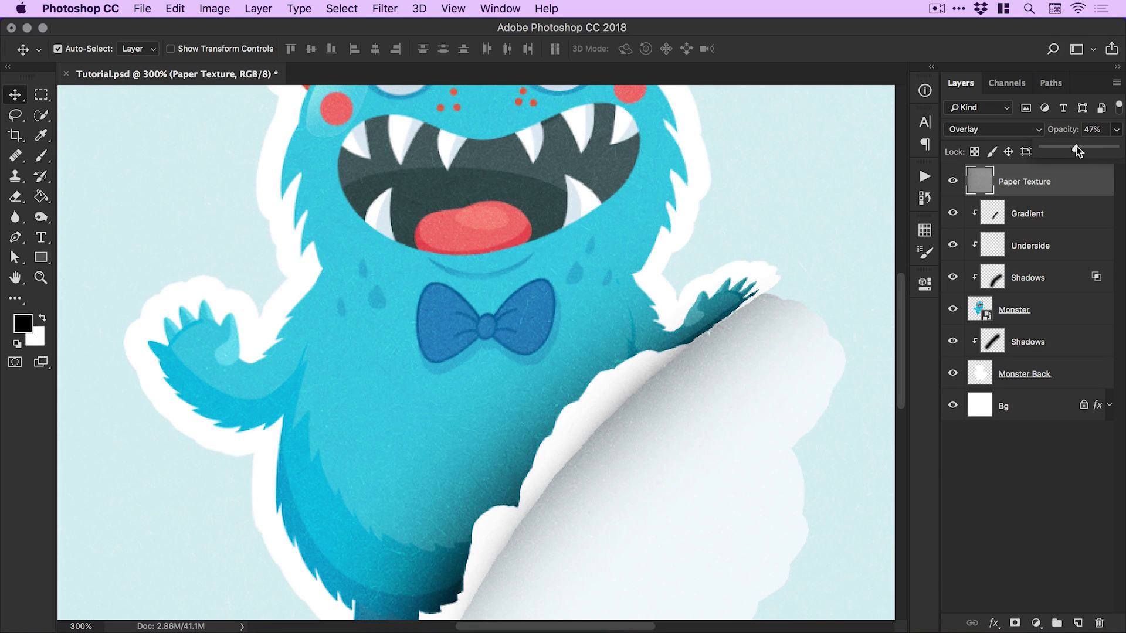
left_click_drag(1078, 146, 1088, 148)
left_click(1051, 186)
key("super+0")
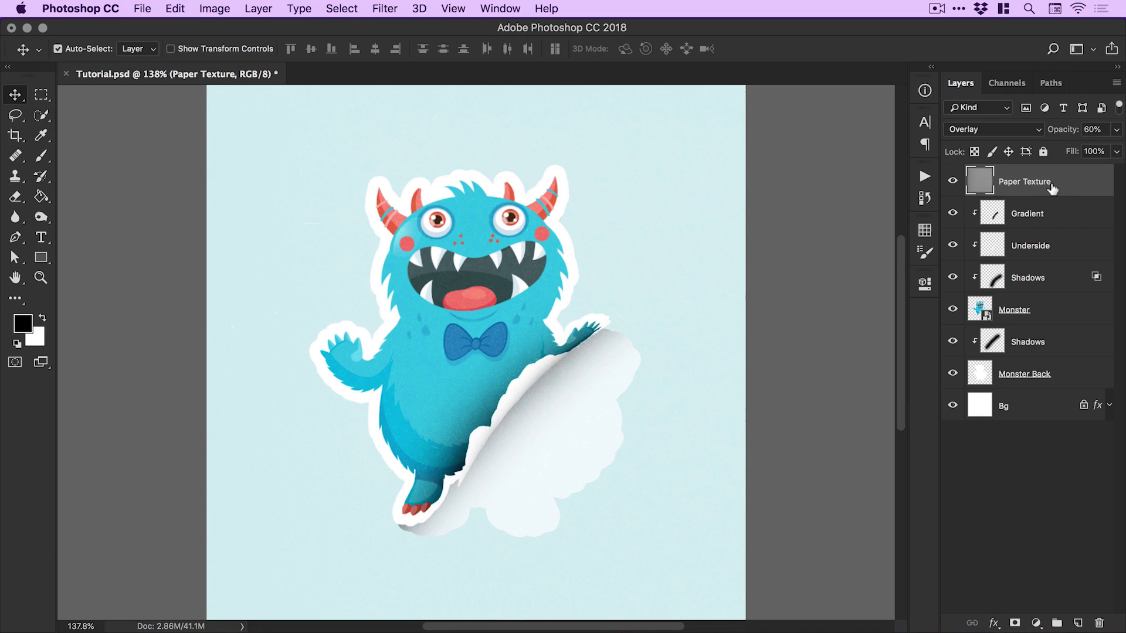